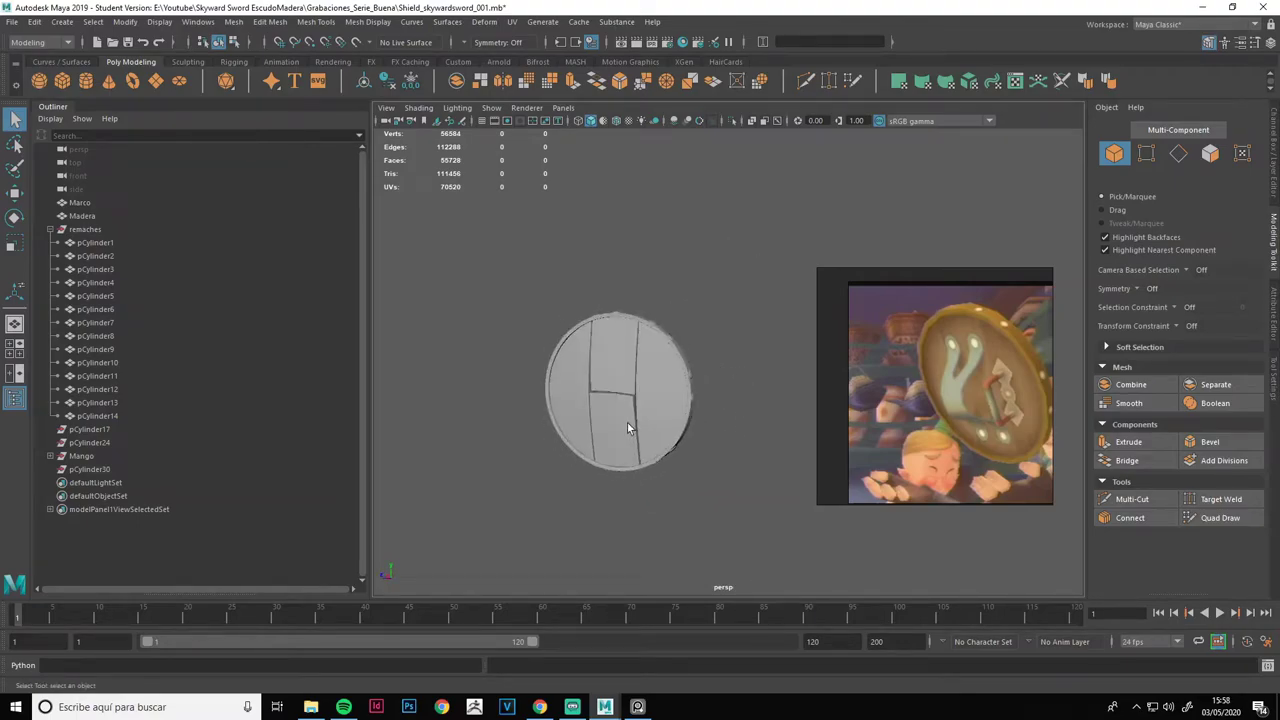
Orbit around the shield and select the Madera wooden board mesh.
scroll(627, 422, up, 5)
scroll(597, 392, up, 4)
alt+drag(597, 392, 628, 382)
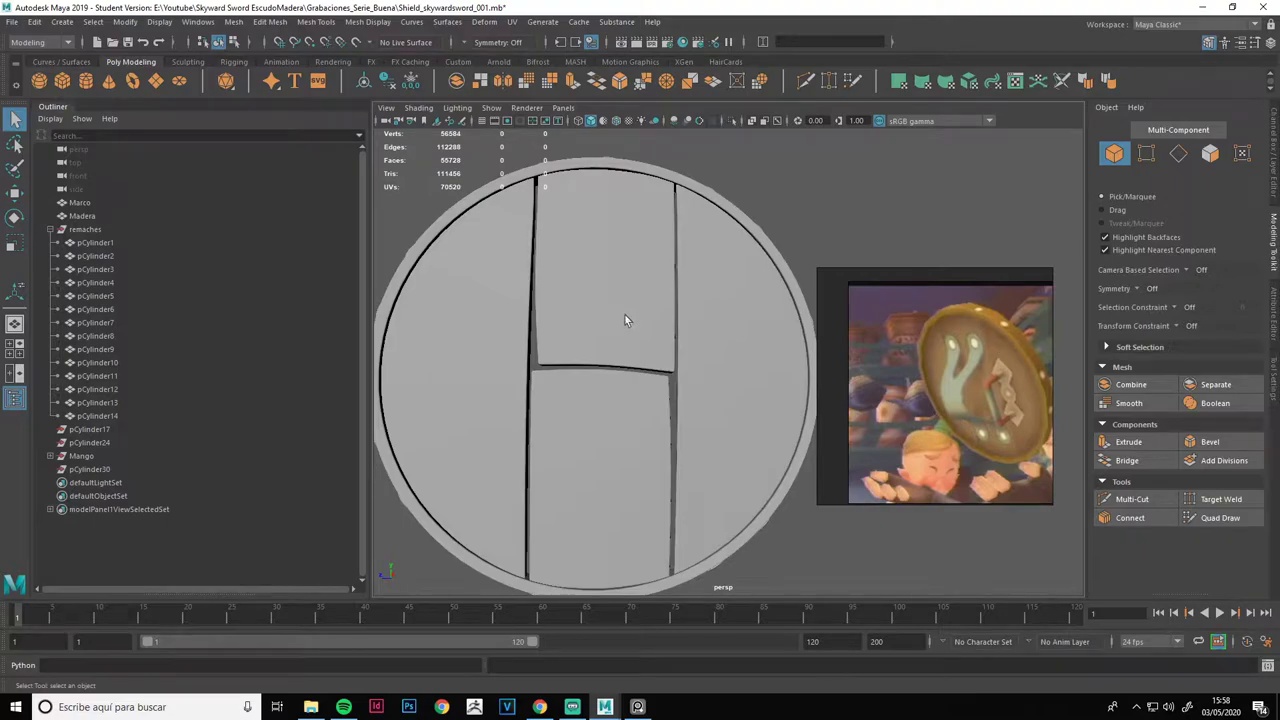
scroll(625, 315, down, 3)
mouse_move(617, 323)
alt+mouse_down()
mouse_move(748, 340)
mouse_move(580, 383)
mouse_move(696, 400)
mouse_move(749, 363)
mouse_move(564, 339)
mouse_move(404, 352)
mouse_move(880, 357)
mouse_move(772, 351)
mouse_move(820, 423)
alt+mouse_up()
click(545, 395)
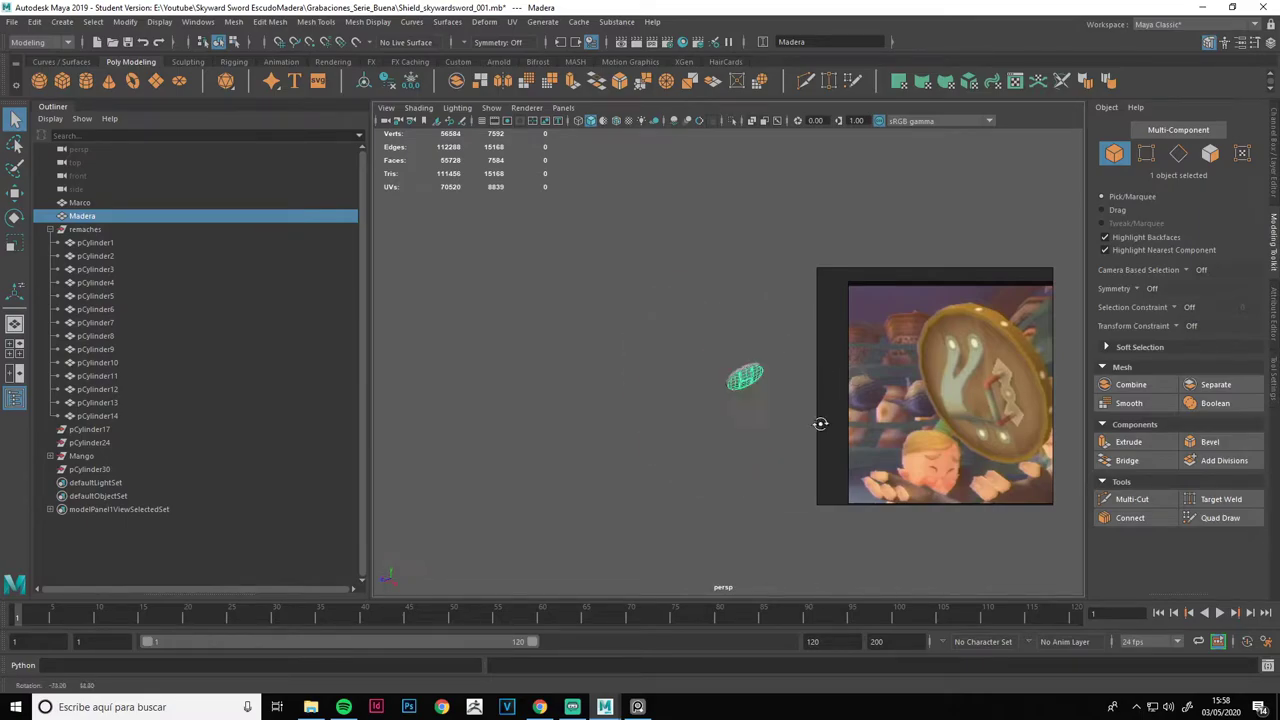
Select and frame rivet pCylinder9 on the rim, then orbit to an edge-on view.
scroll(768, 410, up, 5)
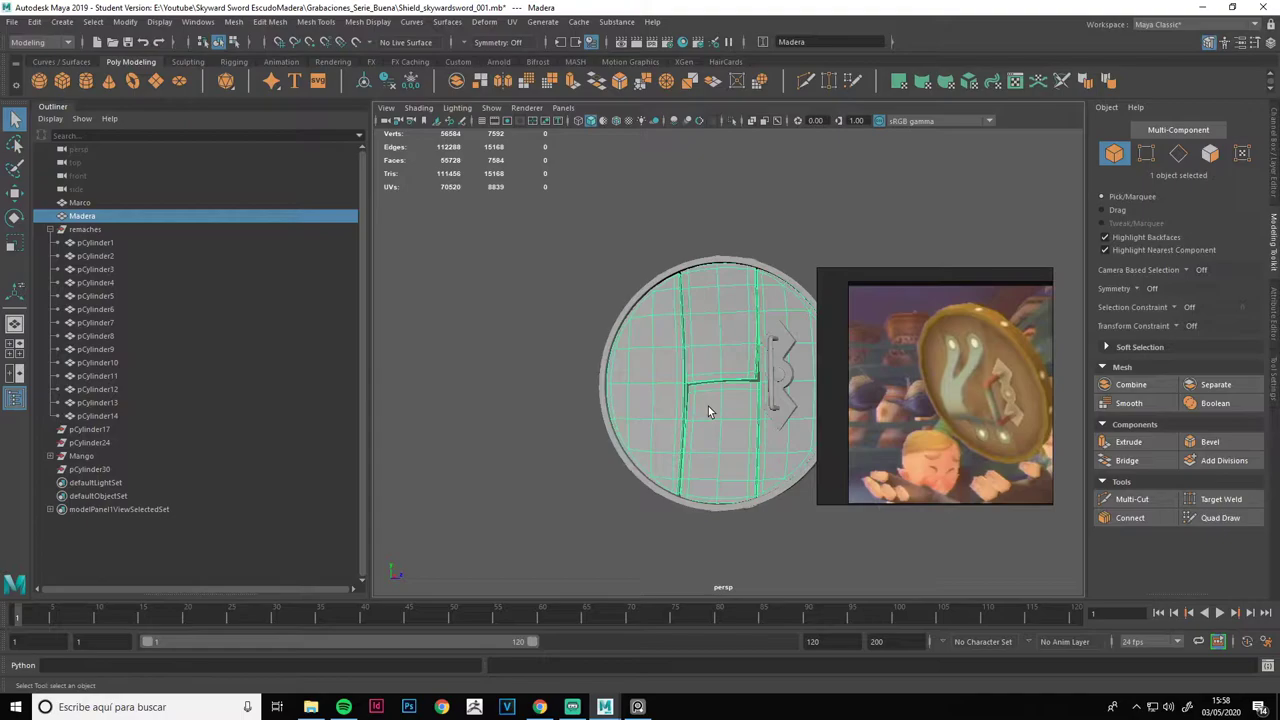
scroll(708, 411, up, 2)
mouse_move(706, 402)
alt+mouse_down()
mouse_move(686, 374)
mouse_move(751, 415)
mouse_move(586, 369)
mouse_move(777, 377)
mouse_move(700, 371)
mouse_move(631, 337)
alt+mouse_up()
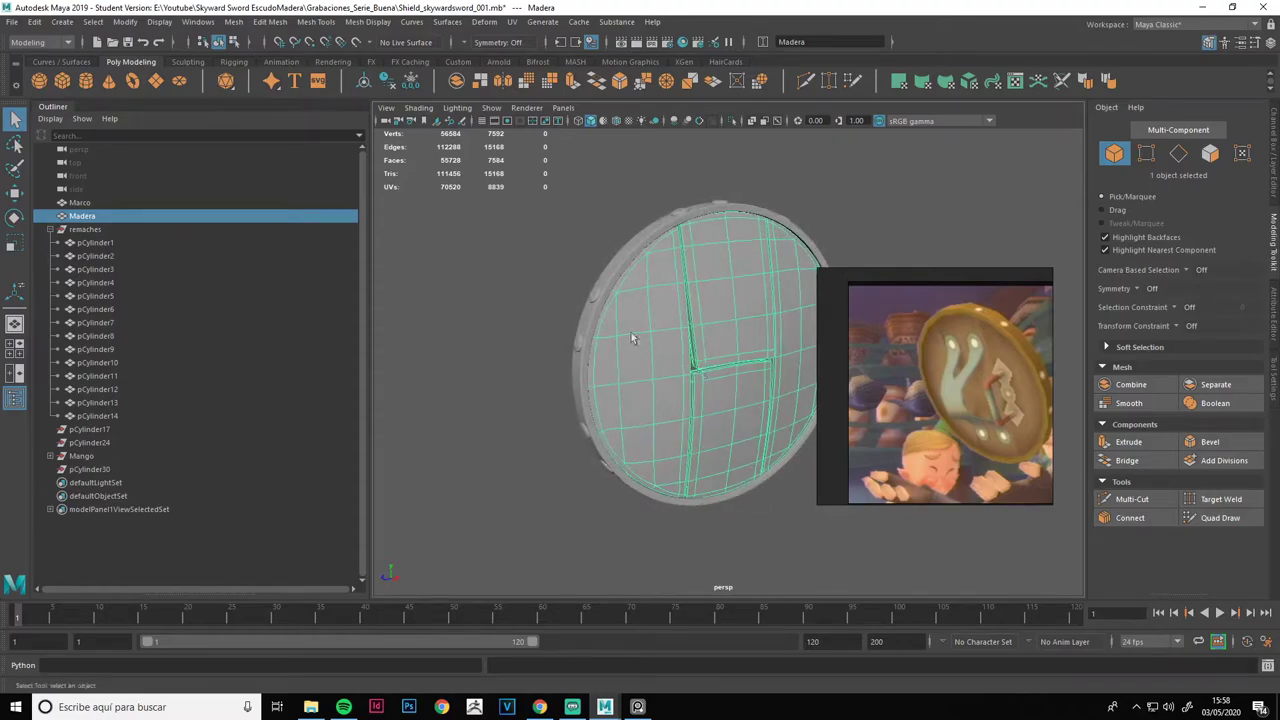
click(594, 295)
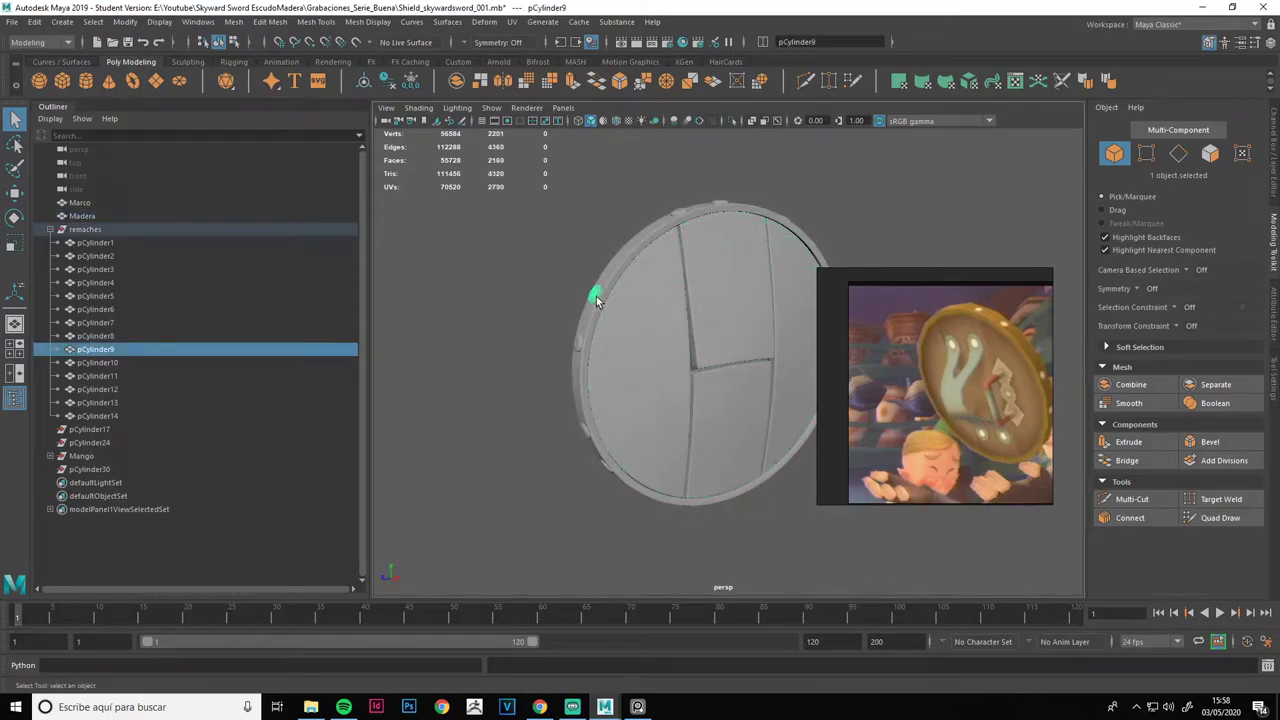
key(f)
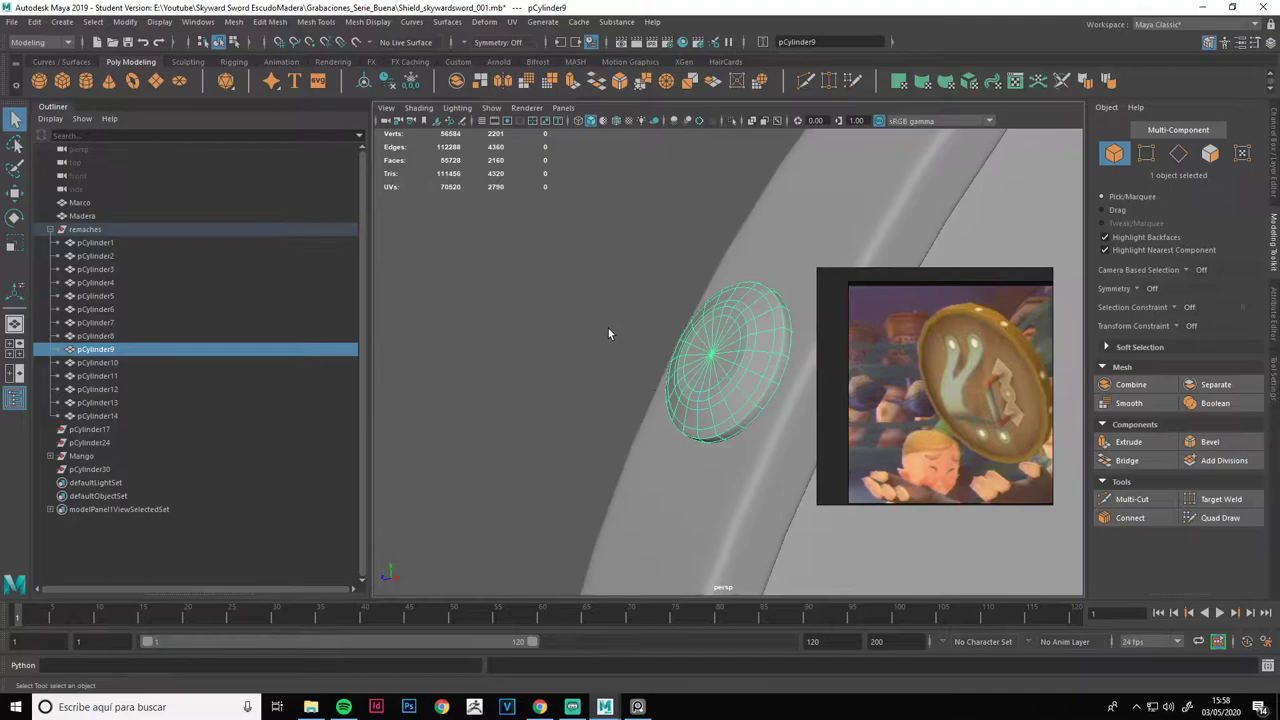
scroll(608, 333, down, 5)
scroll(600, 357, down, 5)
mouse_move(600, 357)
alt+mouse_down()
mouse_move(846, 392)
mouse_move(1050, 294)
mouse_move(980, 305)
alt+mouse_up()
Inspect rivet pCylinder3 close up, clear the selection, and open the Create menu.
click(731, 438)
key(f)
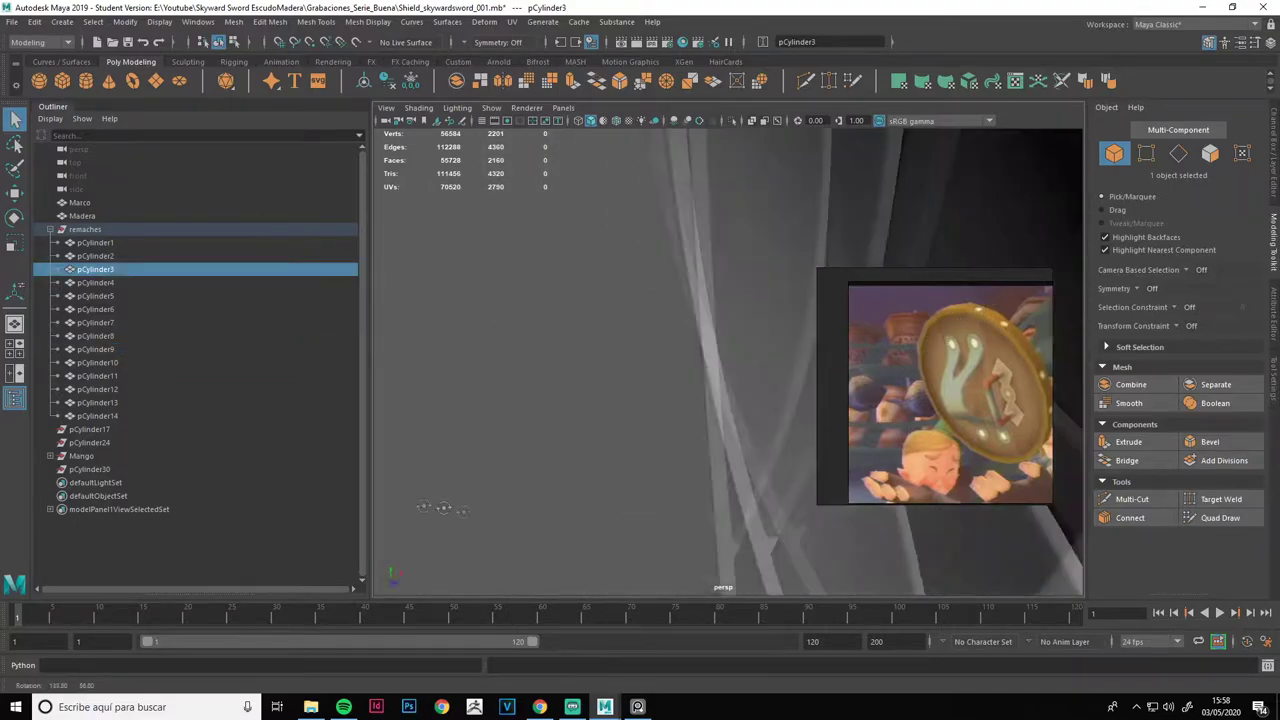
alt+drag(731, 438, 722, 393)
scroll(722, 393, down, 3)
click(765, 236)
mouse_move(765, 236)
alt+mouse_down()
mouse_move(678, 307)
mouse_move(964, 360)
alt+mouse_up()
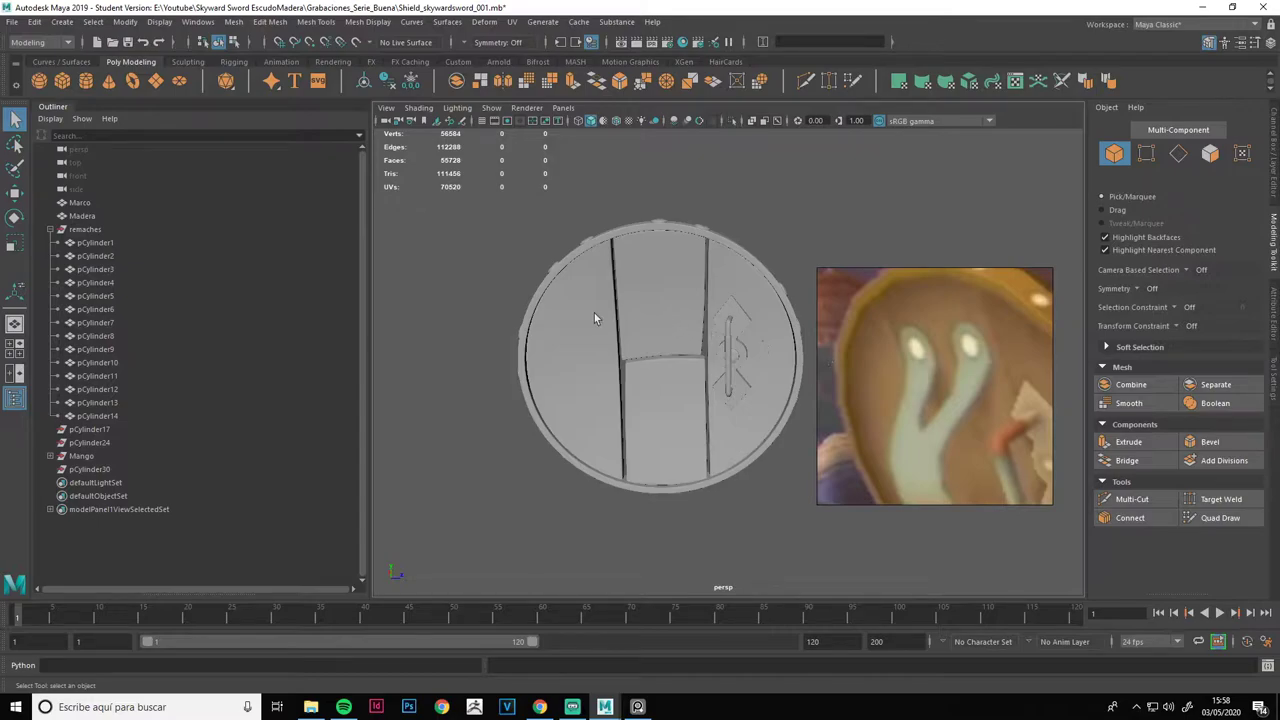
click(66, 22)
mouse_move(102, 69)
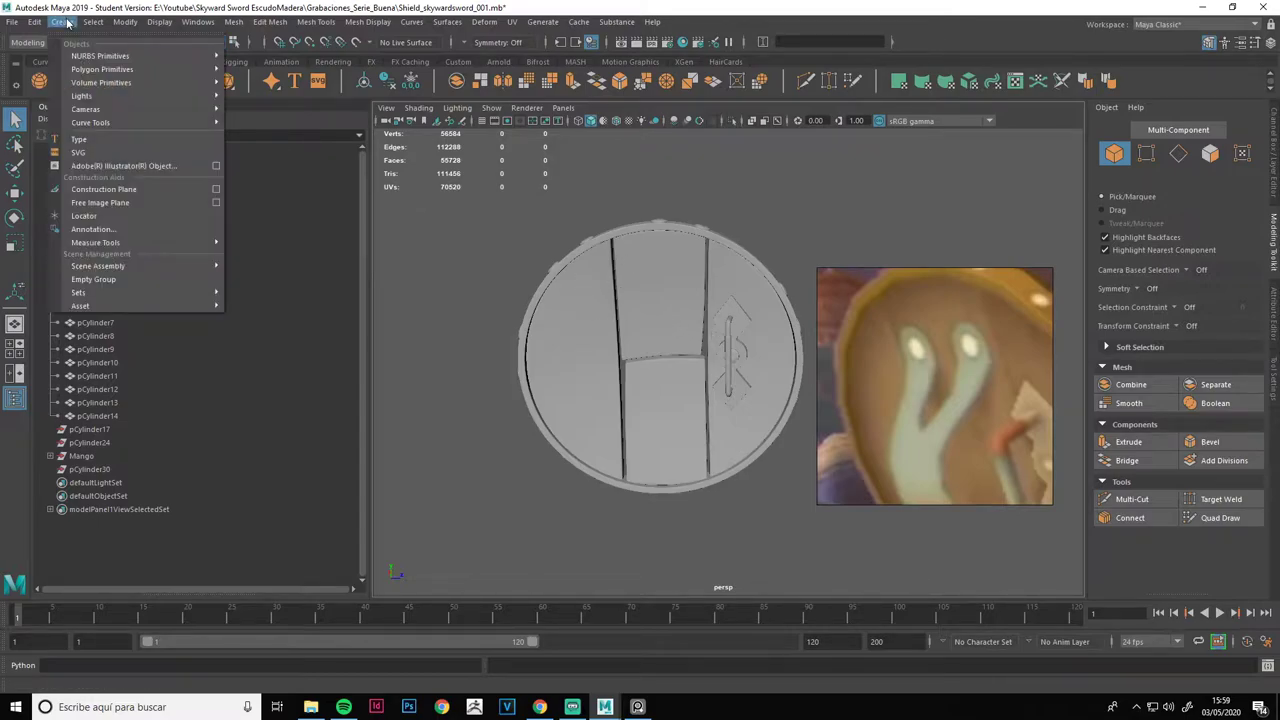
Create a polygon cylinder, flatten it to Scale Y 0.09 and rotate Z 90.
click(263, 112)
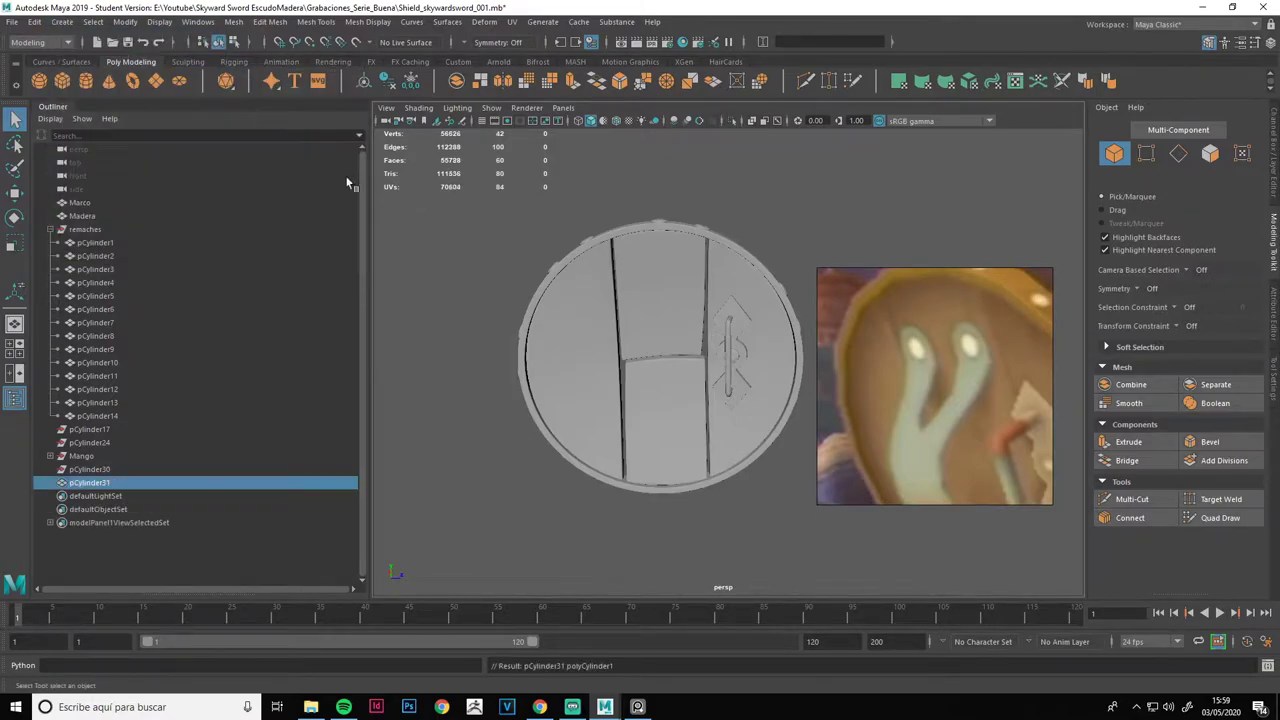
scroll(668, 382, down, 3)
alt+middle_drag(668, 382, 660, 420)
key(r)
drag(659, 382, 659, 440)
key(f)
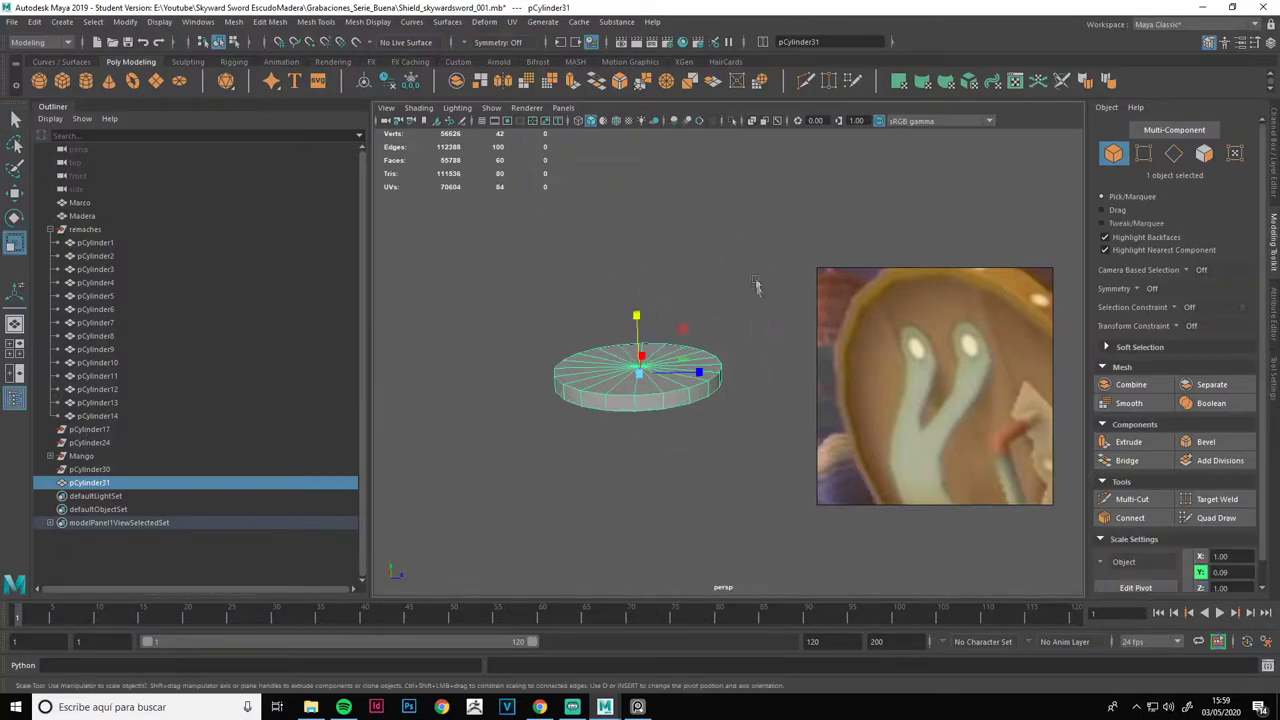
key(e)
drag(700, 385, 650, 440)
click(1274, 130)
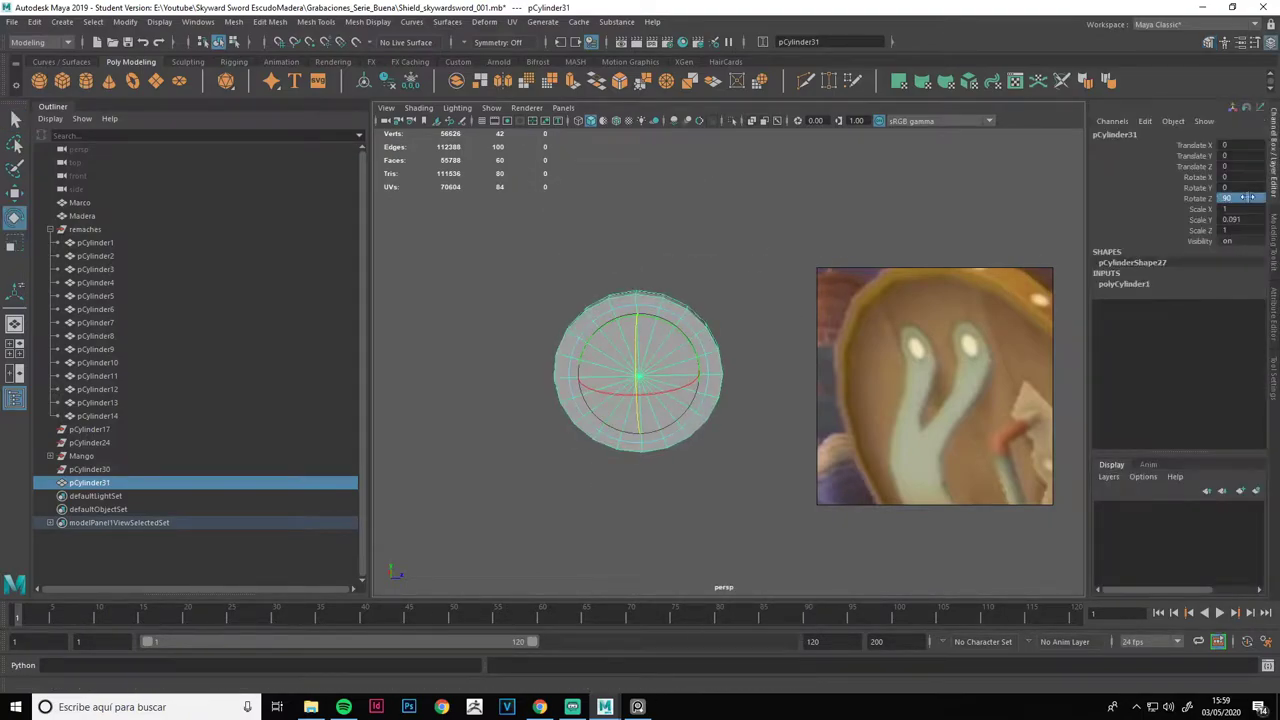
Delete the disc's cap faces, leaving an open ring.
click(760, 237)
mouse_move(760, 237)
alt+mouse_down()
mouse_move(680, 262)
mouse_move(587, 350)
alt+mouse_up()
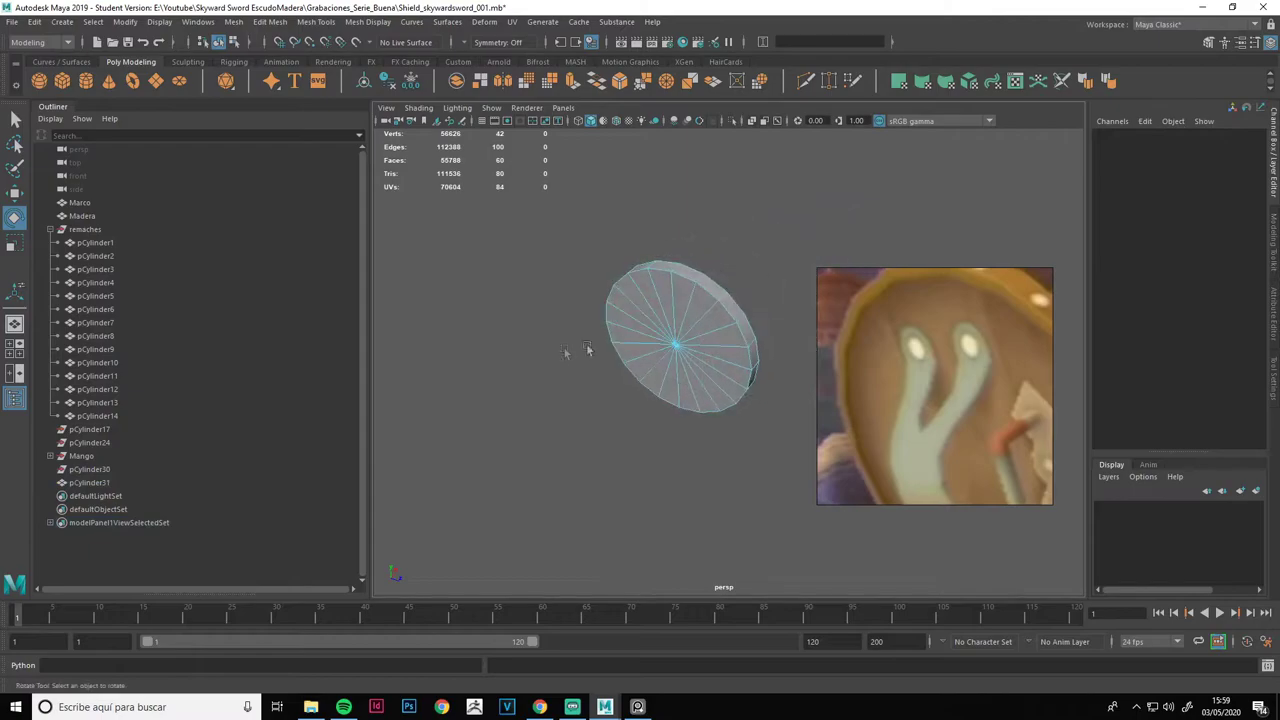
click(705, 290)
key(q)
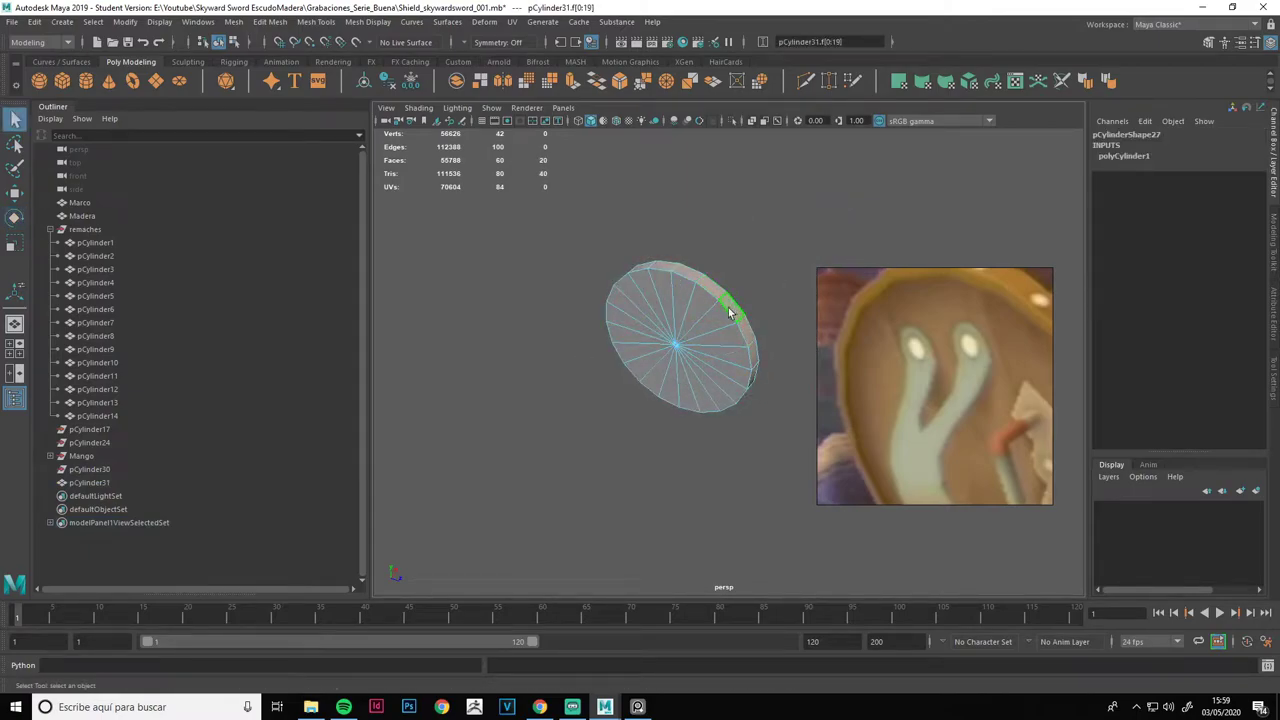
key(ctrl+shift+i)
key(Delete)
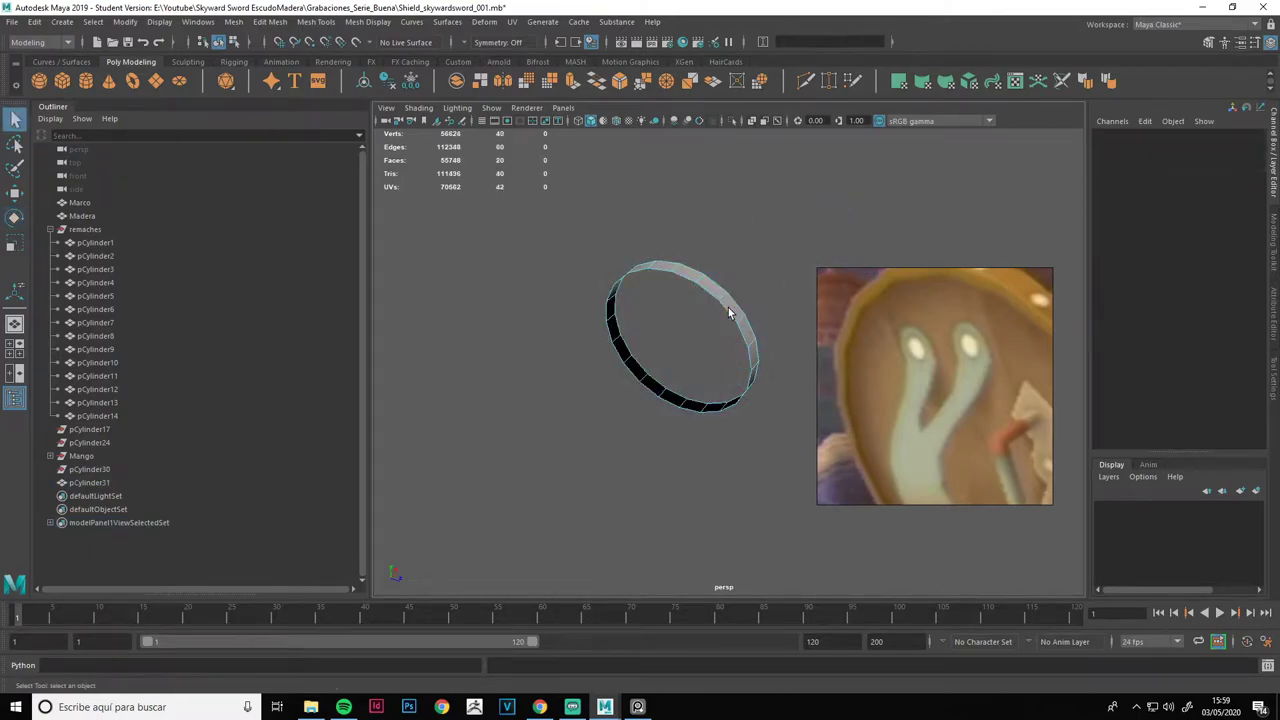
Delete the lower half of the ring's faces, leaving a 10-face arc.
right_drag(728, 262, 731, 268)
mouse_move(731, 268)
alt+mouse_down()
mouse_move(766, 269)
mouse_move(751, 220)
mouse_move(760, 277)
mouse_move(647, 378)
alt+mouse_up()
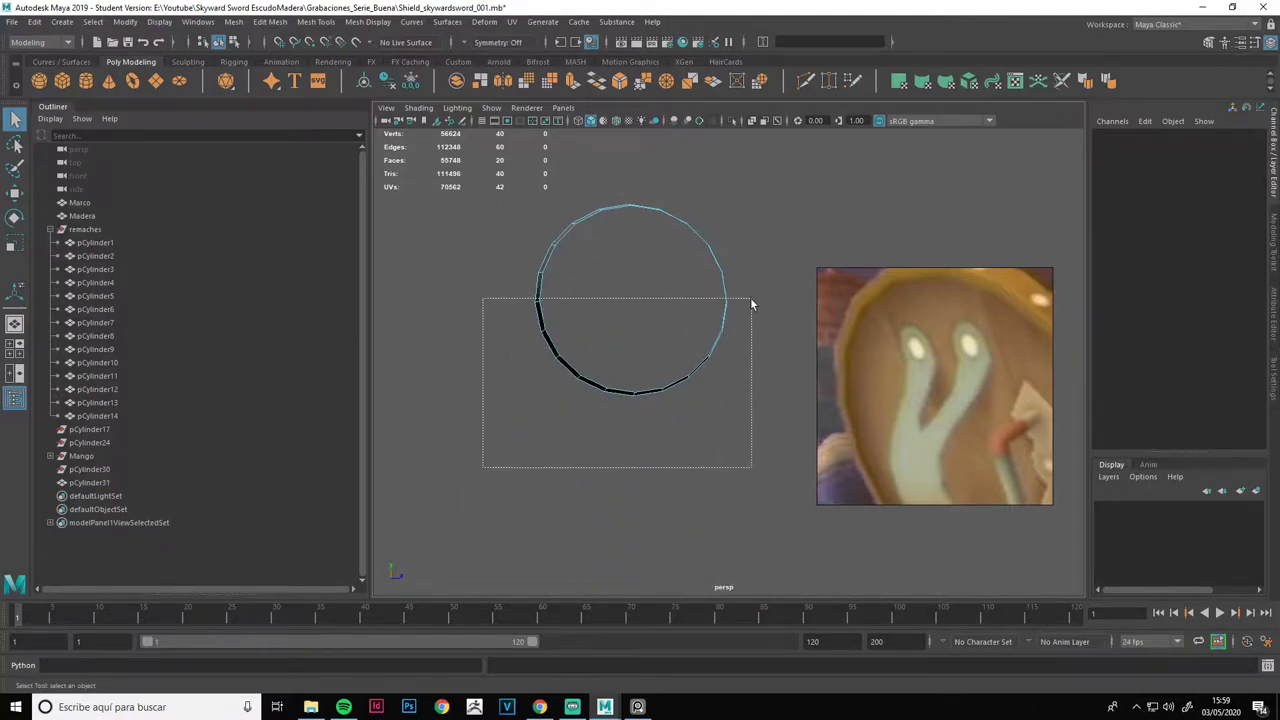
drag(760, 315, 757, 314)
key(Delete)
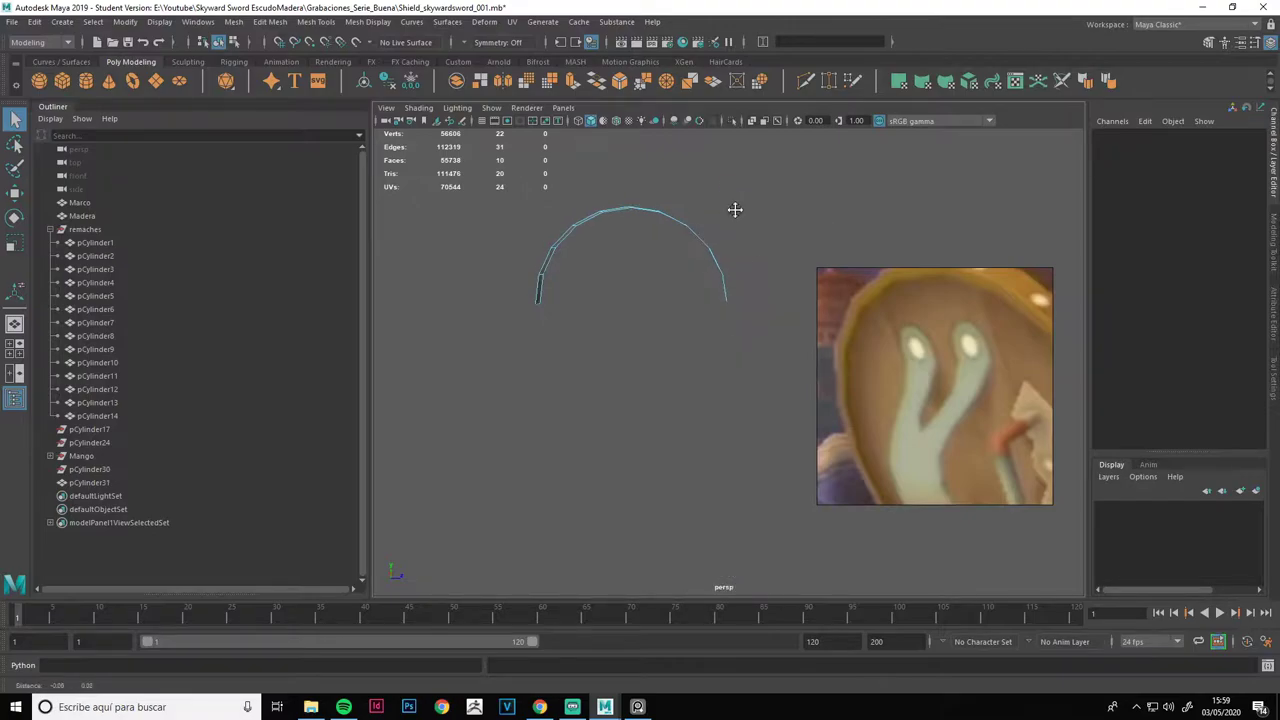
alt+drag(734, 209, 707, 325)
click(703, 262)
key(f)
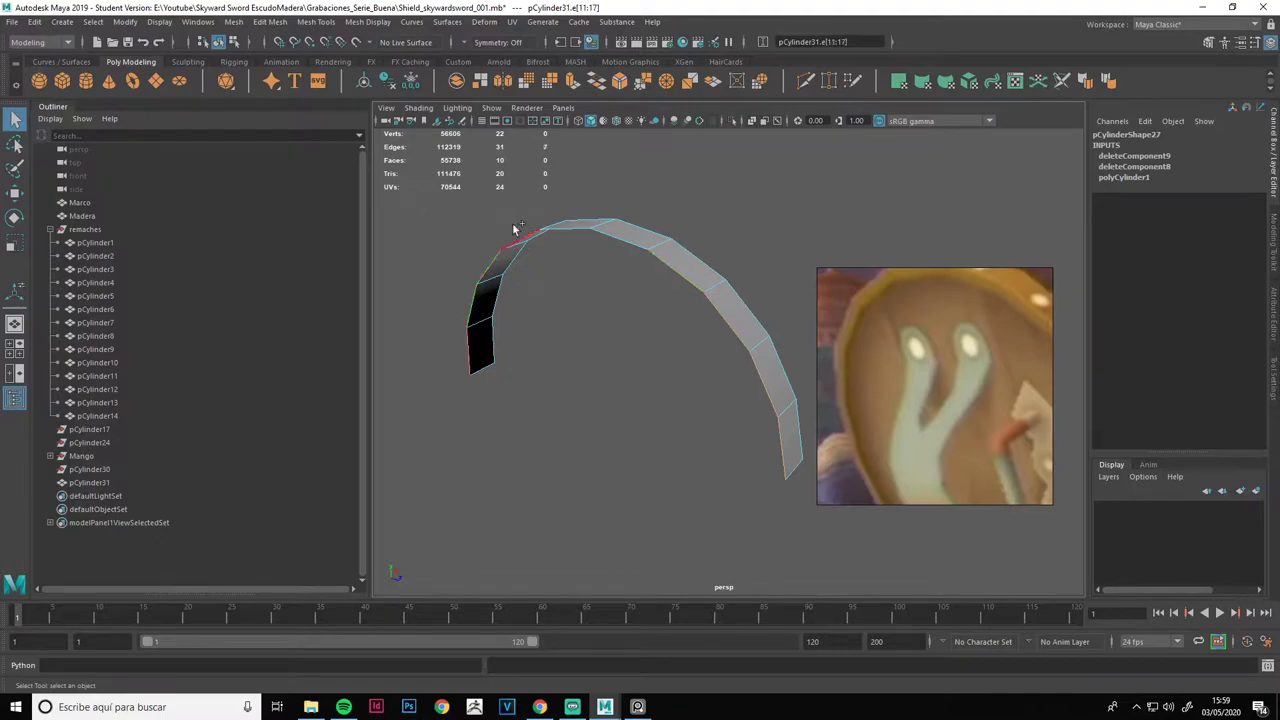
Bridge the arc's open edges, Multi-Cut an edge loop, and Target Weld stray vertices.
click(1271, 245)
click(1127, 460)
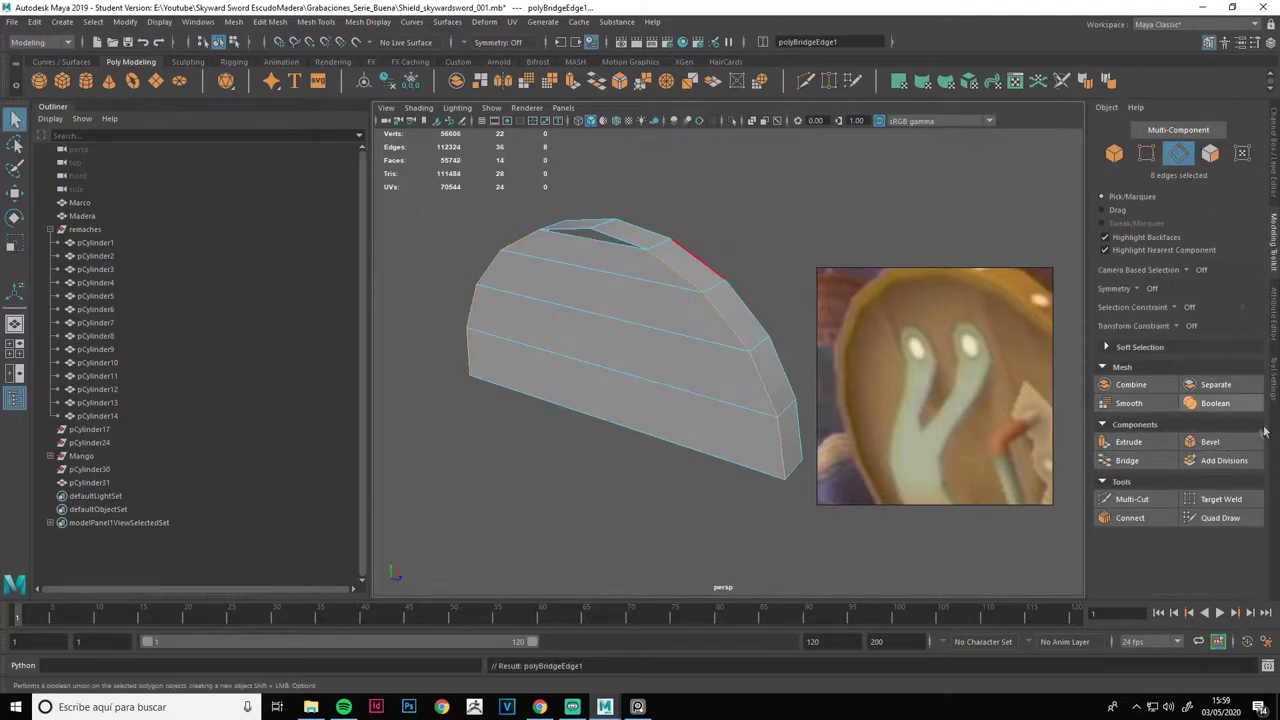
click(1133, 500)
ctrl+click(596, 340)
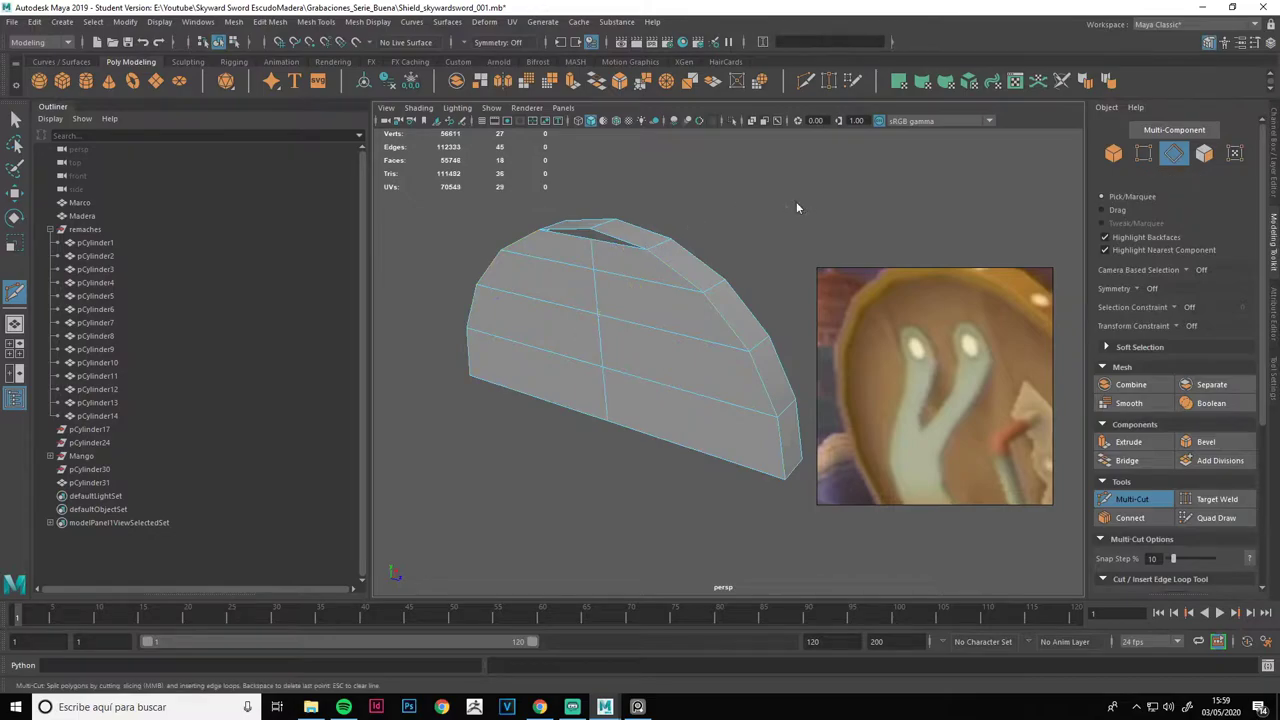
click(1217, 499)
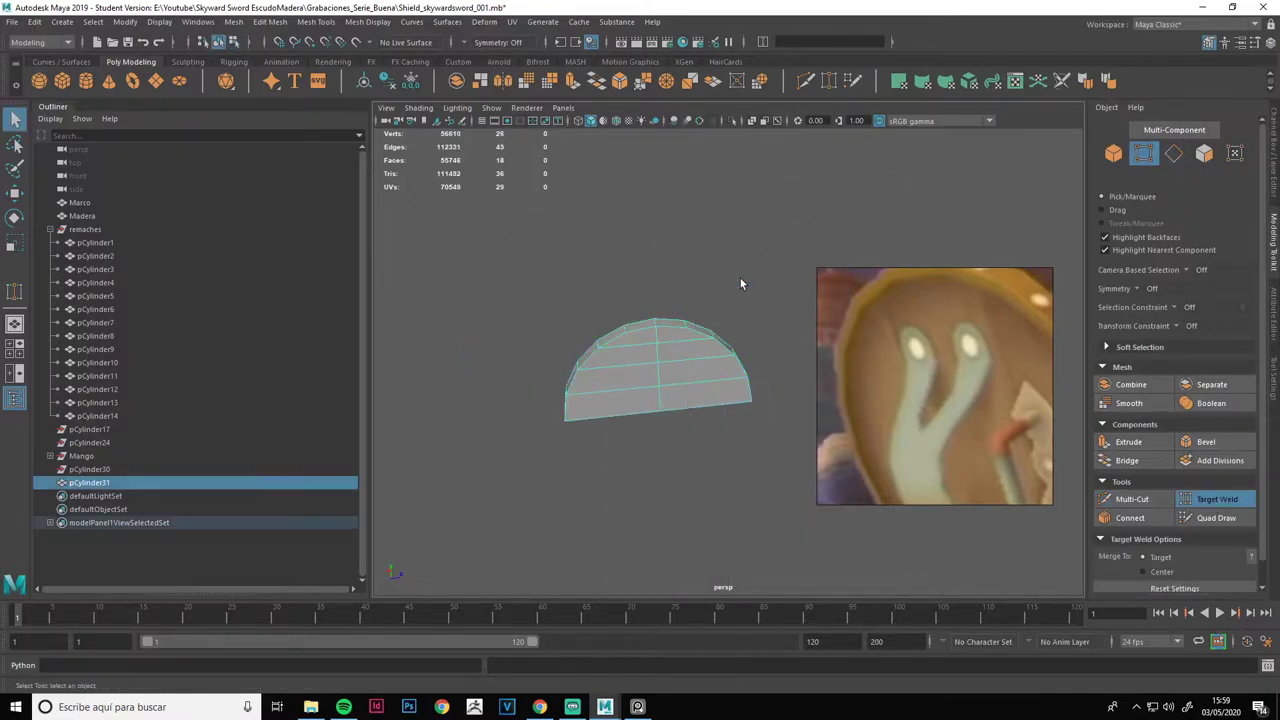
Isolate the piece, delete the extra faces, and select the bottom edges for moving.
key(ctrl+1)
key(F11)
alt+drag(757, 271, 680, 250)
click(737, 350)
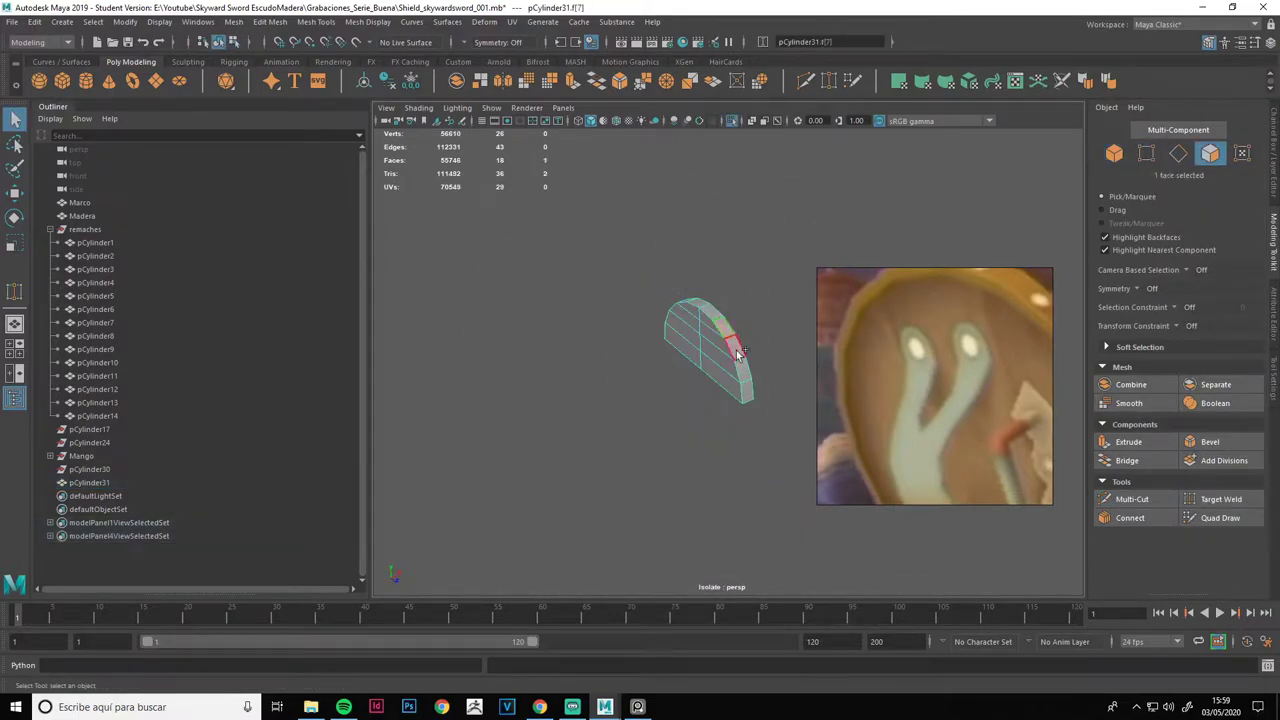
right_drag(714, 280, 711, 250)
key(Delete)
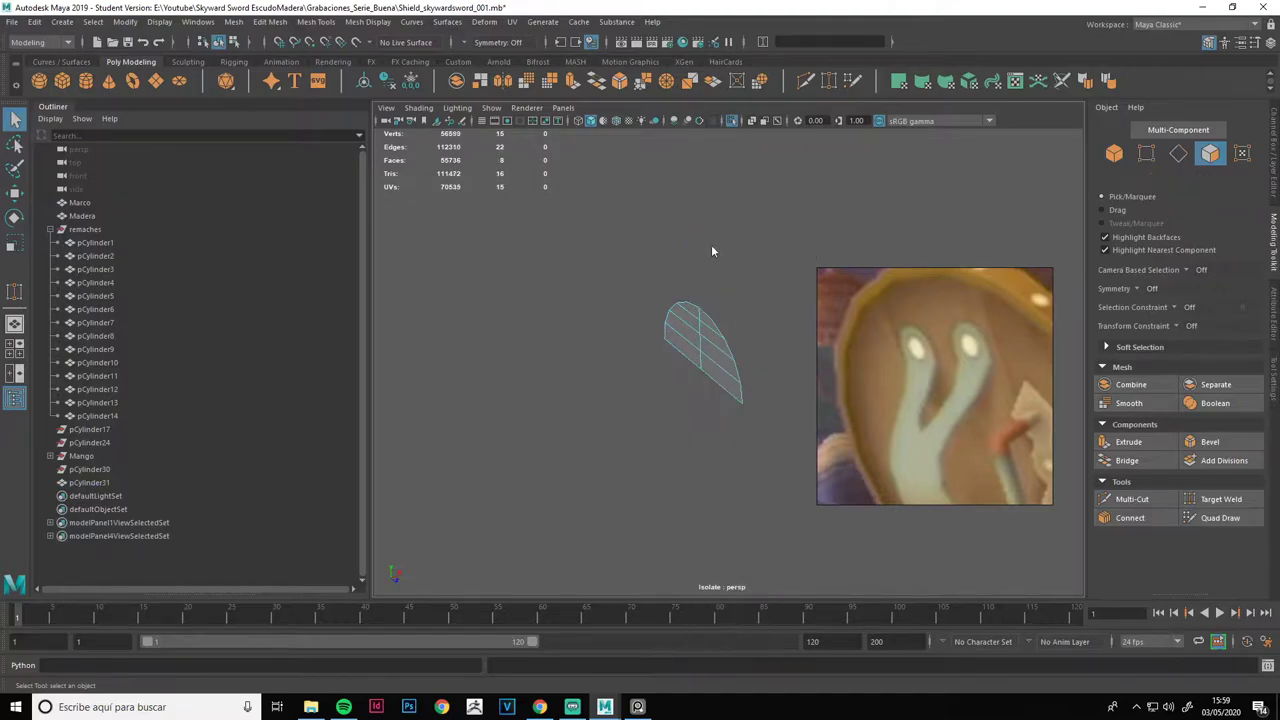
shift+click(690, 366)
mouse_move(690, 366)
alt+mouse_down()
mouse_move(711, 330)
mouse_move(665, 302)
mouse_move(666, 434)
mouse_move(594, 374)
alt+mouse_up()
key(w)
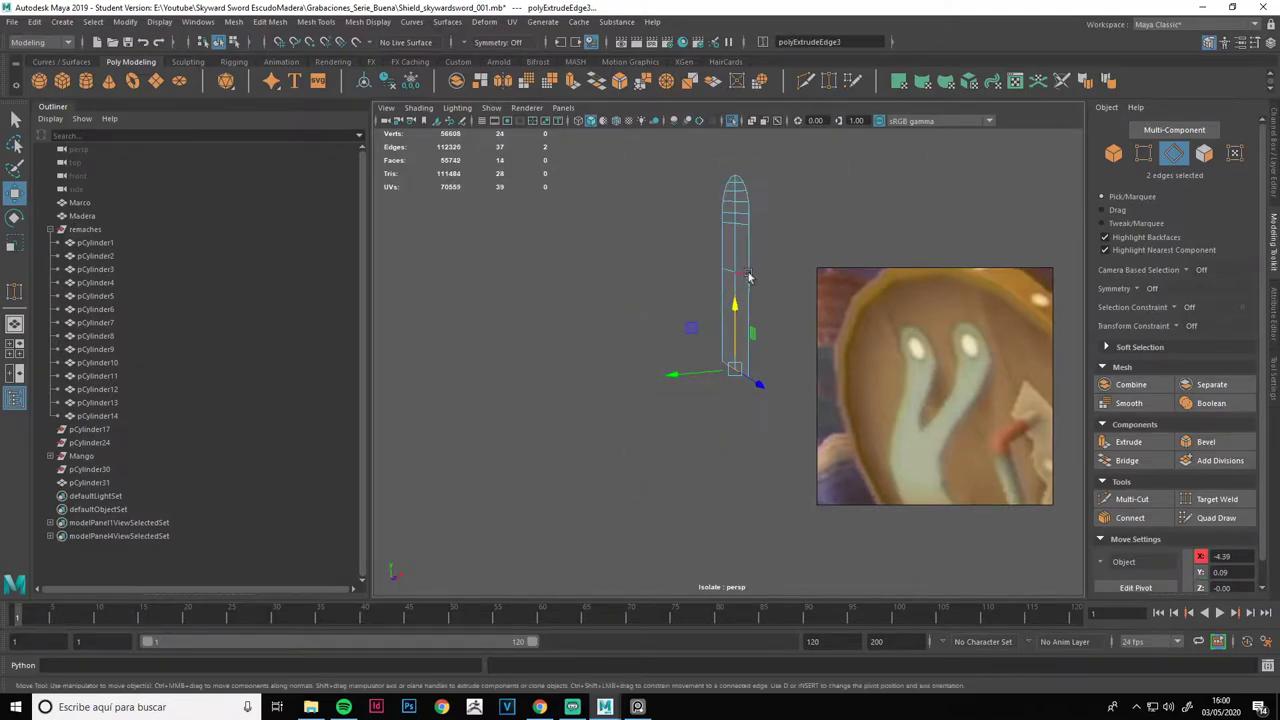
Bend the plank's lower segment, shifting its lower and bend vertices to the left.
mouse_move(739, 280)
alt+mouse_down()
mouse_move(737, 380)
mouse_move(613, 375)
alt+mouse_up()
mouse_move(657, 447)
alt+mouse_down()
mouse_move(681, 325)
mouse_move(763, 449)
alt+mouse_up()
key(F9)
drag(617, 355, 697, 445)
middle_drag(715, 345, 680, 345)
drag(700, 280, 644, 220)
middle_drag(644, 220, 633, 220)
Extend the plank with another segment, adjust the bend vertices, and duplicate it as pCylinder32.
alt+drag(646, 228, 571, 394)
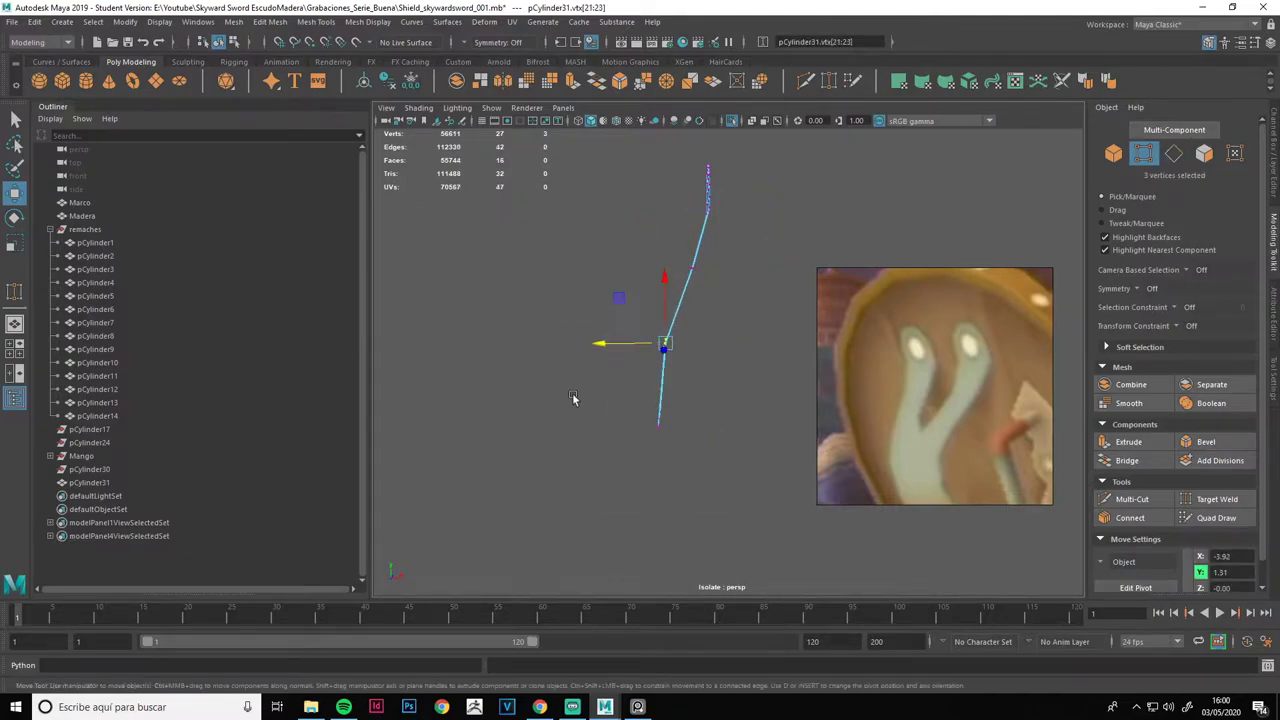
key(ctrl+e)
right_click(733, 330)
click(669, 330)
mouse_move(645, 338)
mouse_down()
mouse_move(581, 357)
mouse_move(706, 380)
mouse_move(580, 356)
mouse_move(670, 290)
mouse_up()
key(F8)
key(ctrl+d)
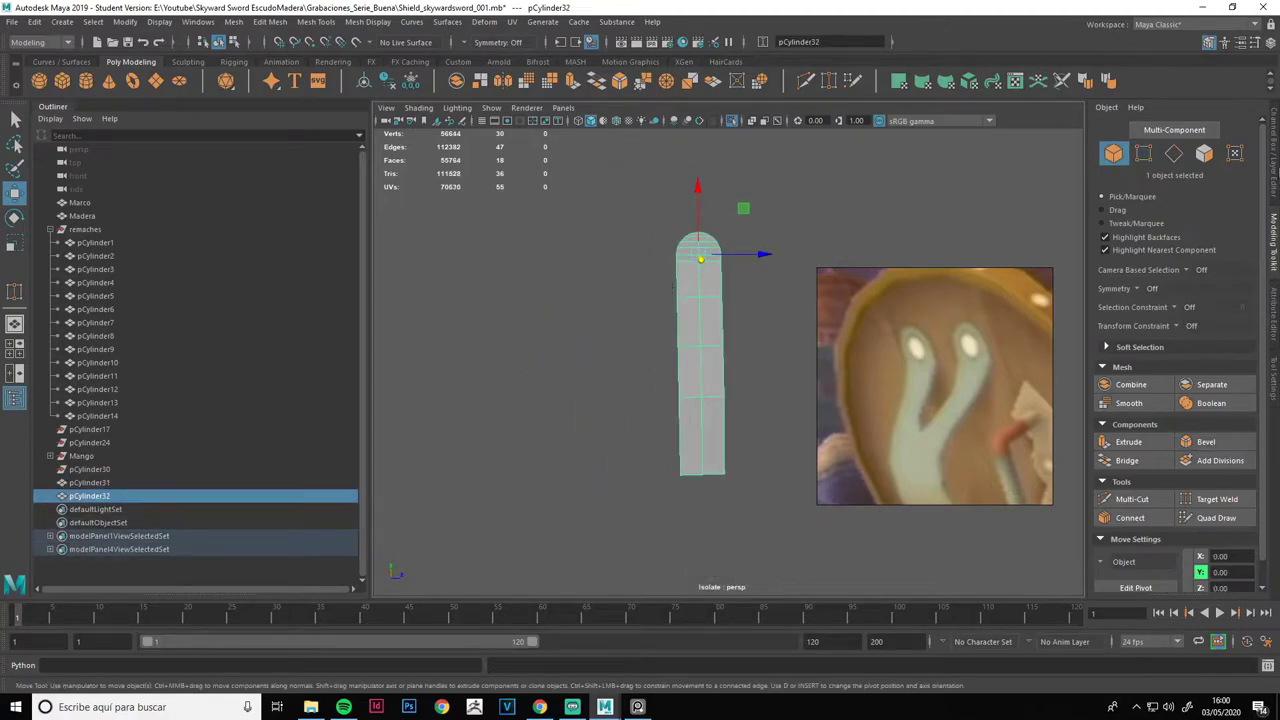
Place the copy beside the original, combine both into one mesh, and delete history.
mouse_move(752, 254)
mouse_down()
mouse_move(662, 265)
mouse_move(679, 262)
mouse_up()
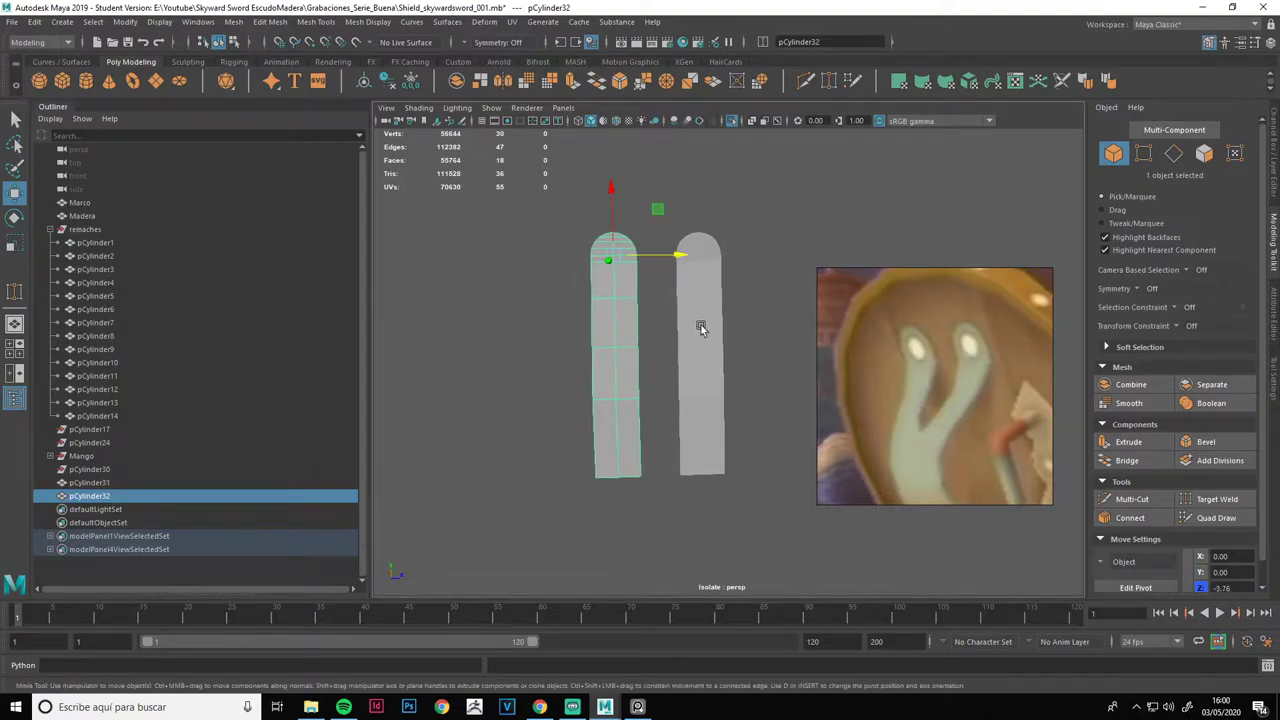
alt+drag(700, 323, 685, 334)
ctrl+click(110, 484)
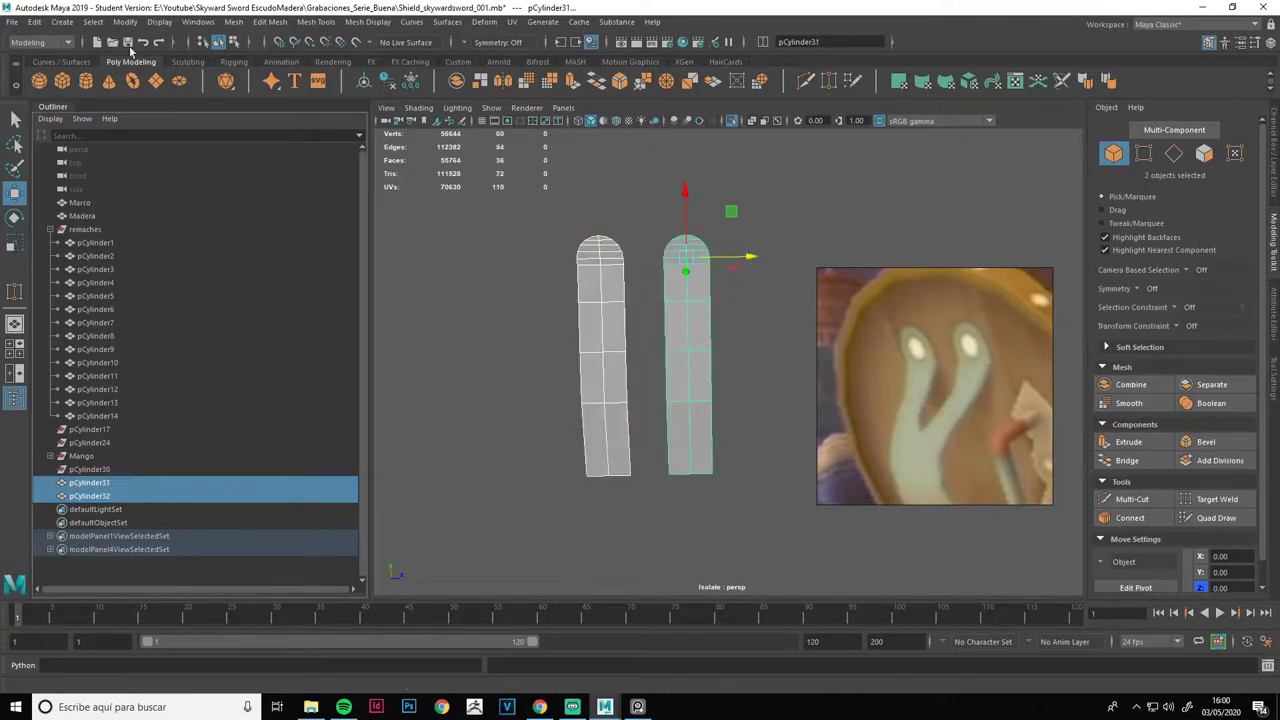
click(240, 24)
click(250, 51)
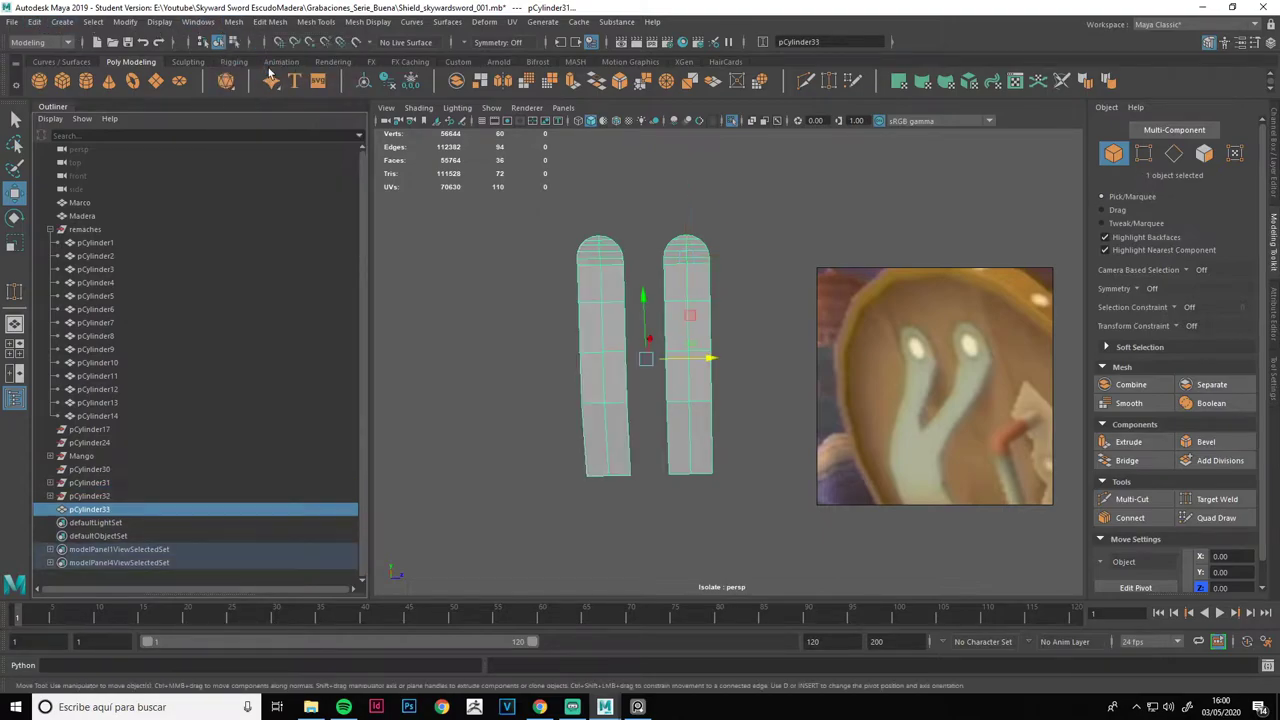
click(388, 80)
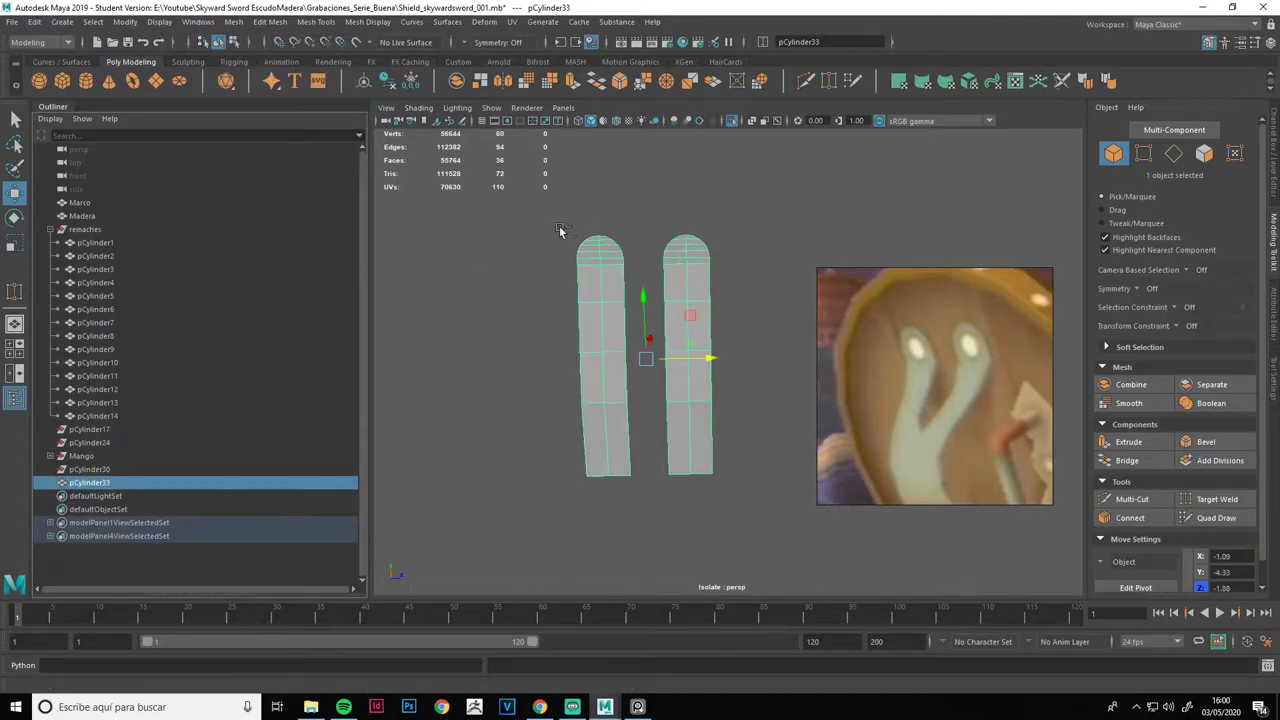
Merge the inner lower vertices of the two pieces to center.
alt+middle_drag(662, 288, 673, 225)
right_drag(786, 208, 752, 208)
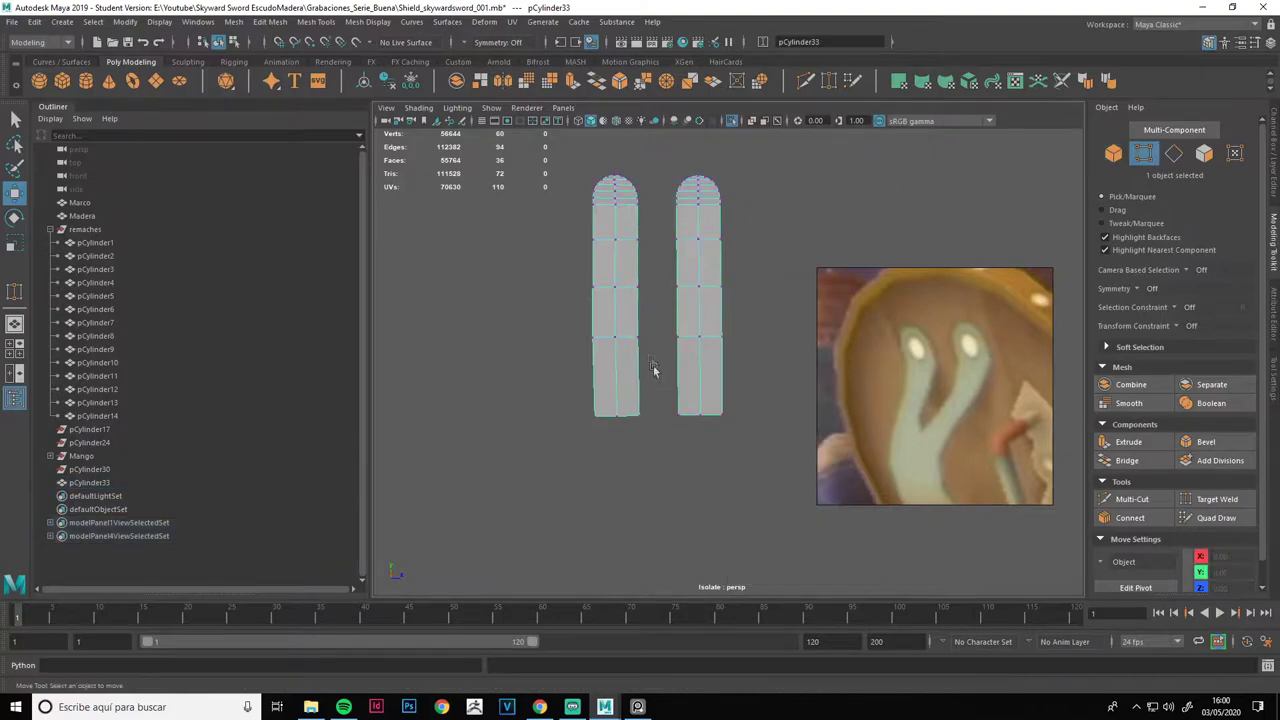
click(645, 330)
key(q)
shift+click(679, 341)
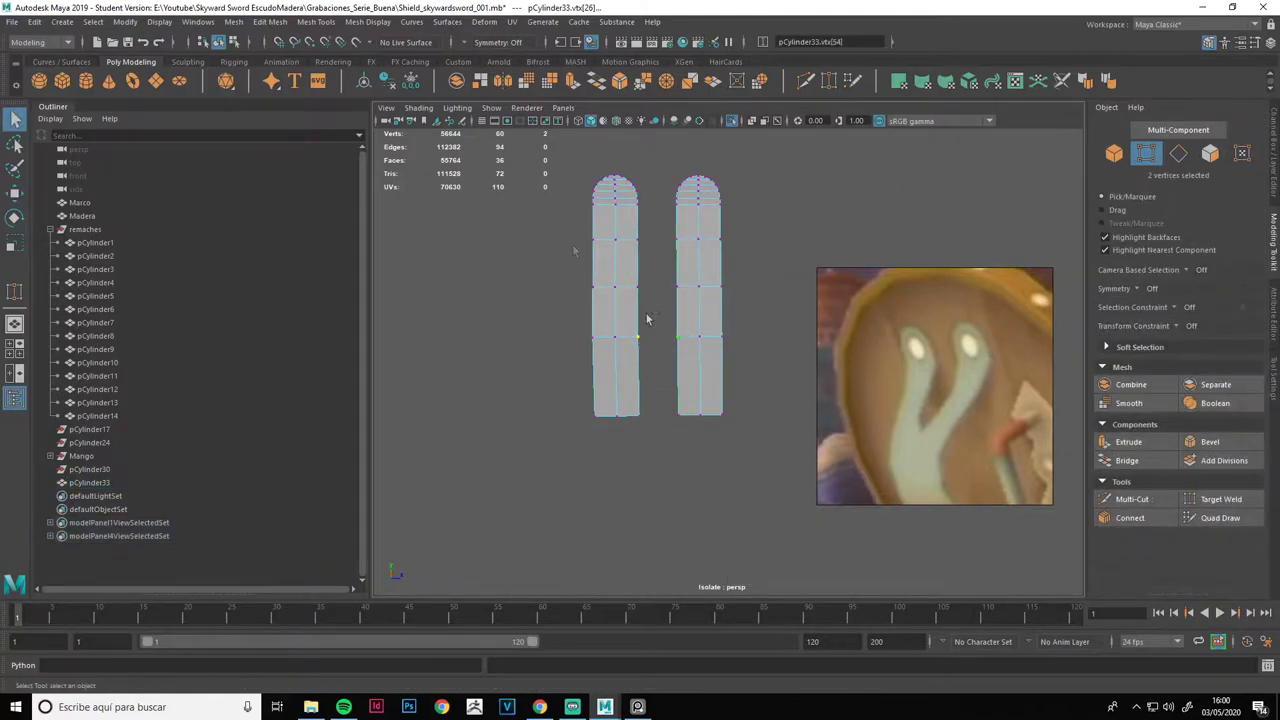
click(268, 24)
click(290, 178)
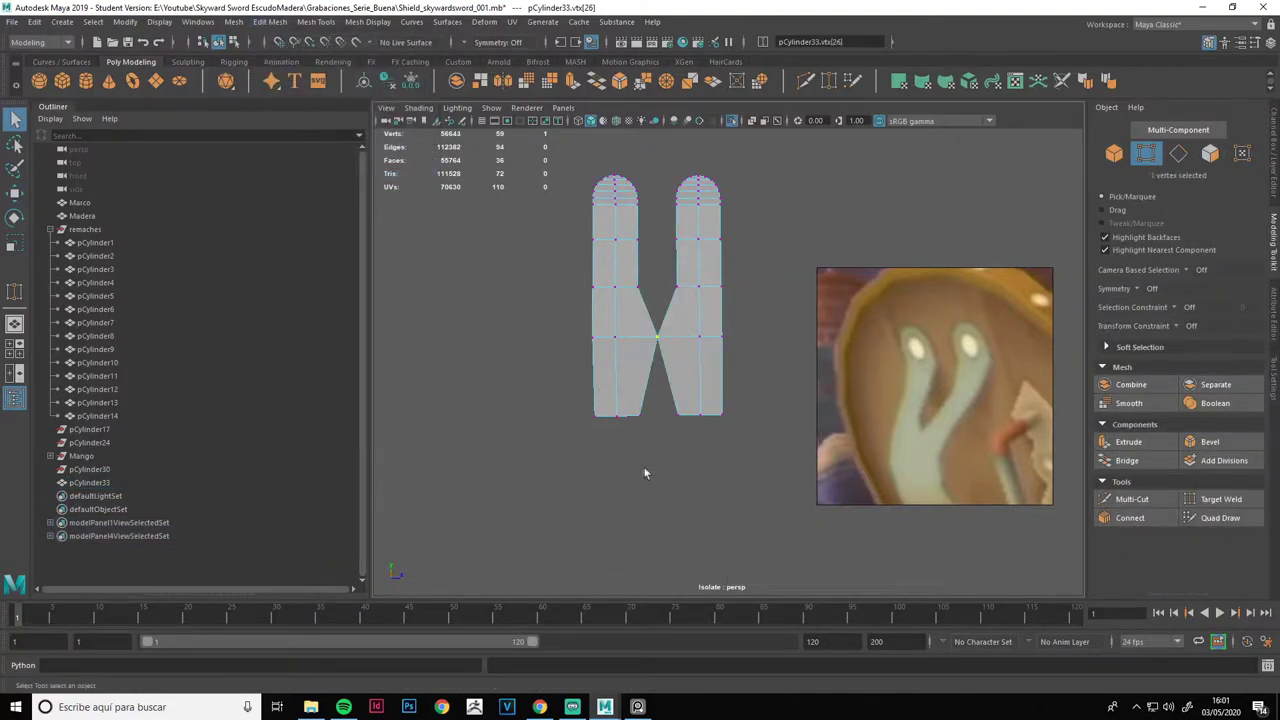
click(268, 22)
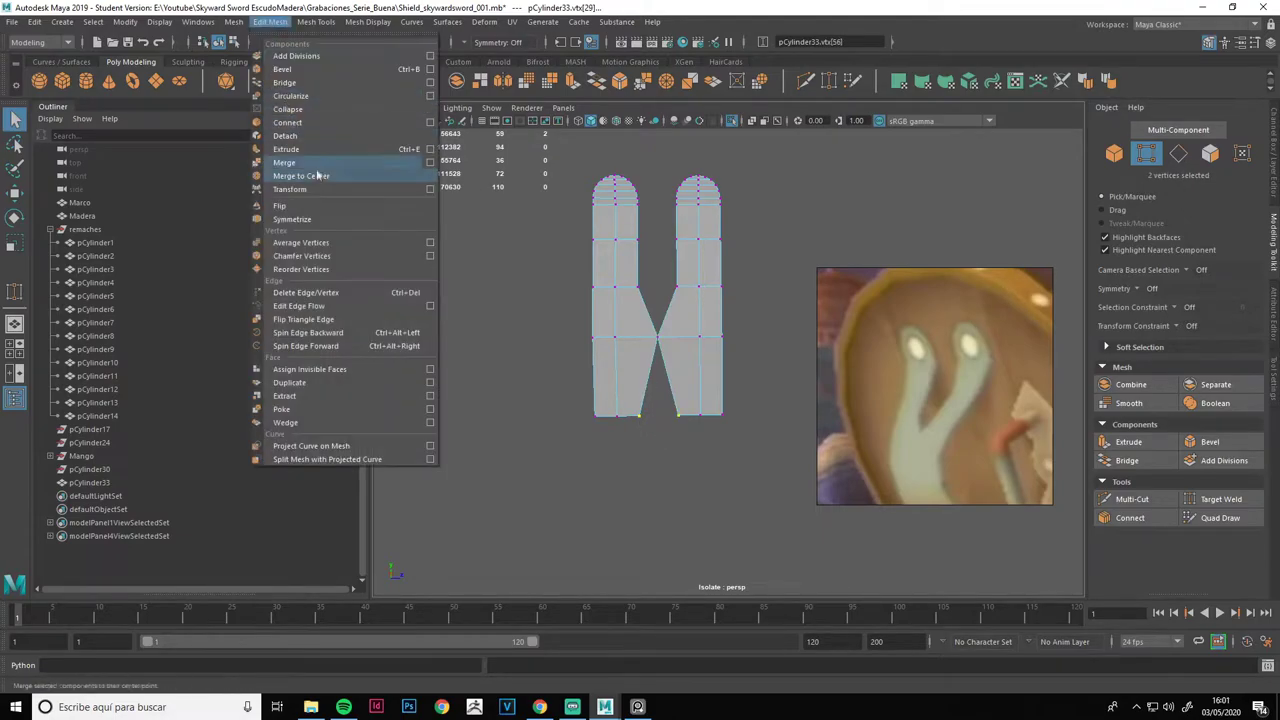
Merge the next vertex pair to center and scale vertex rows inward to taper the base.
click(300, 170)
scroll(712, 327, up, 2)
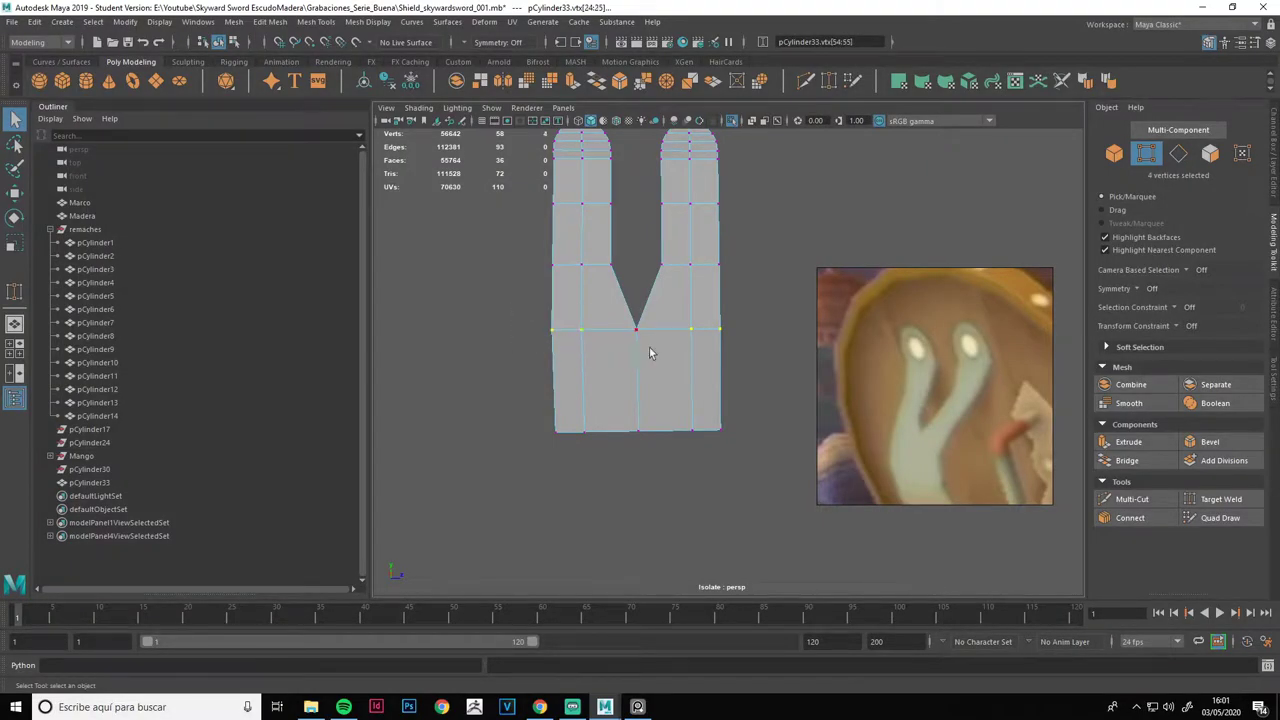
key(r)
drag(696, 330, 681, 331)
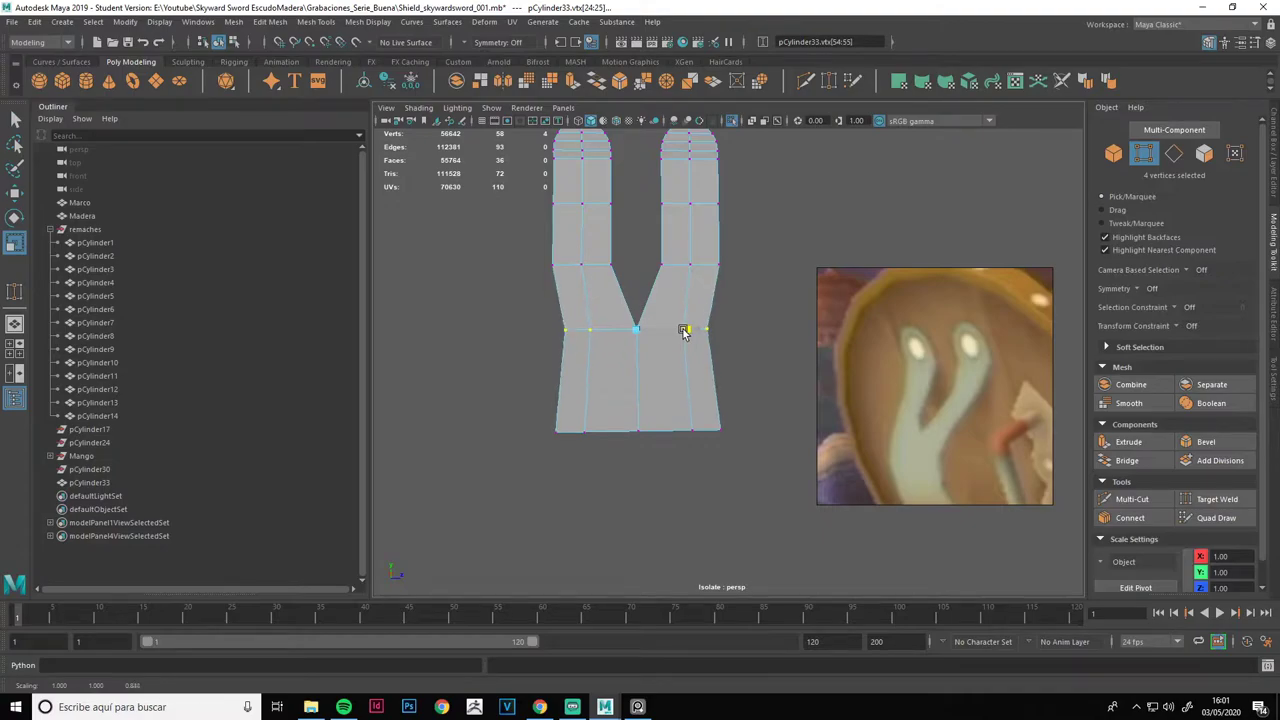
drag(544, 478, 749, 425)
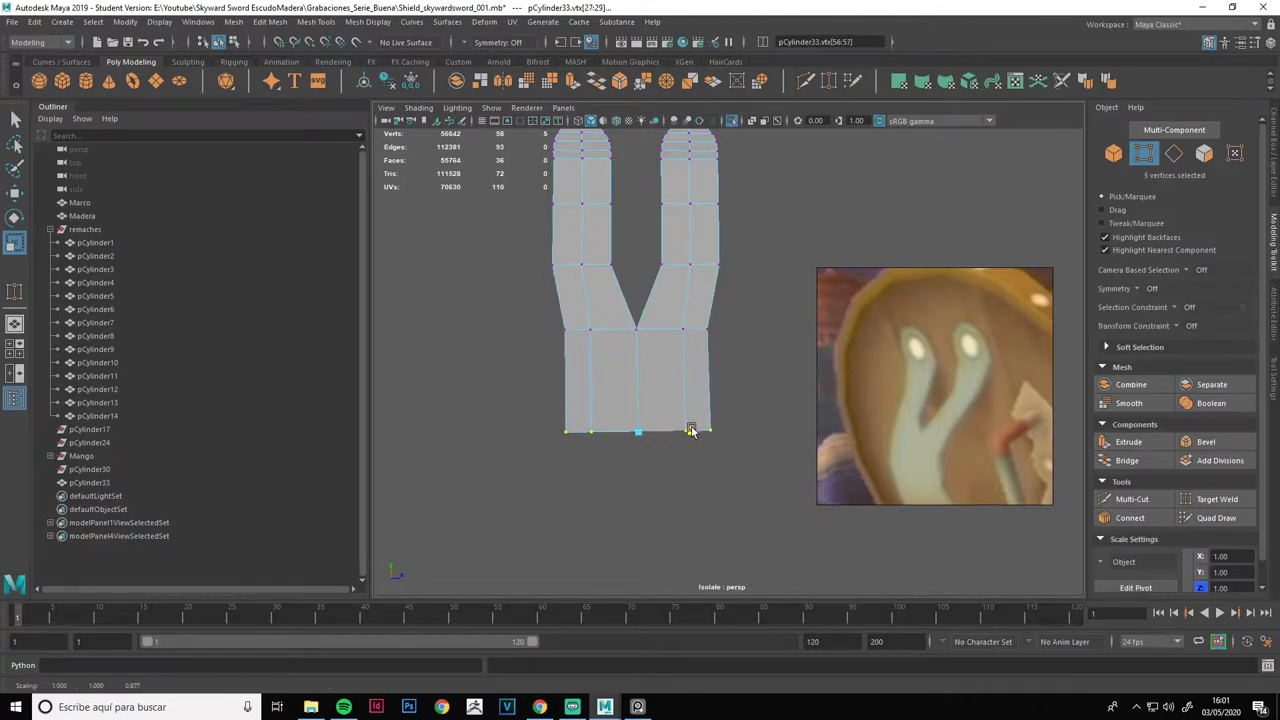
drag(760, 280, 555, 345)
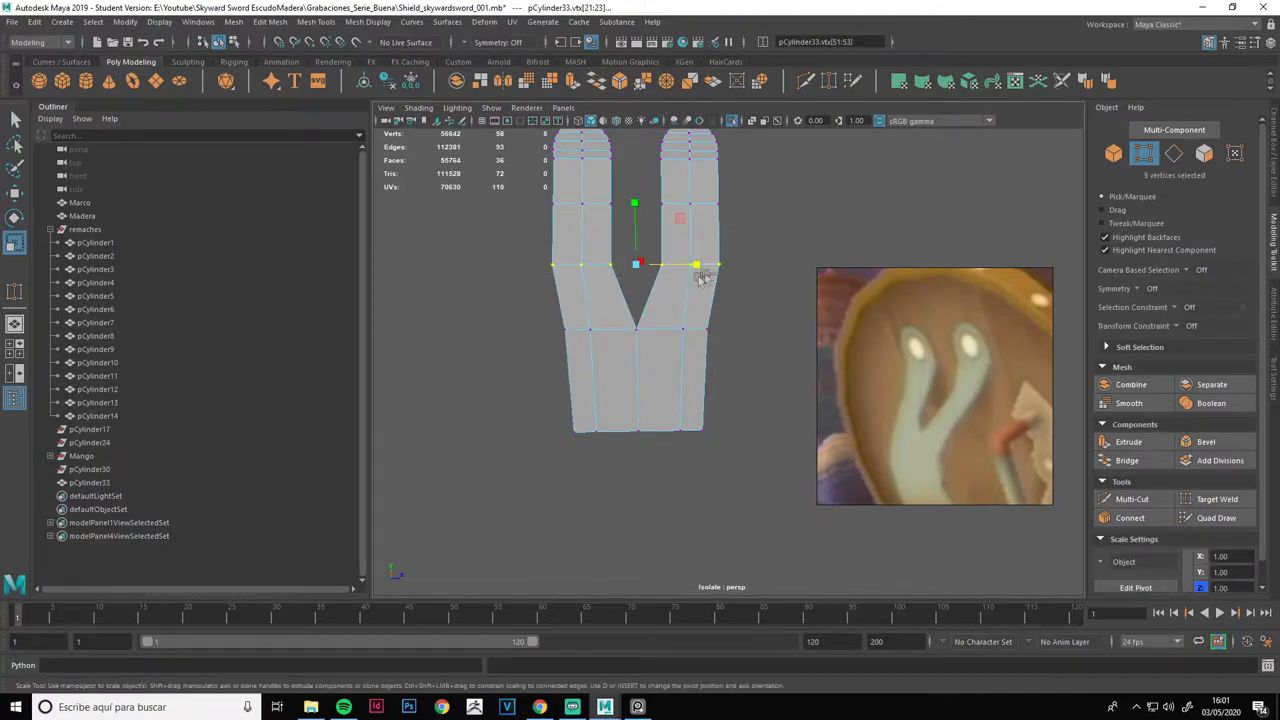
Move the lower vertices in side view to give the emblem a gentle bend.
alt+drag(696, 333, 597, 292)
drag(591, 430, 694, 314)
key(w)
drag(678, 361, 669, 359)
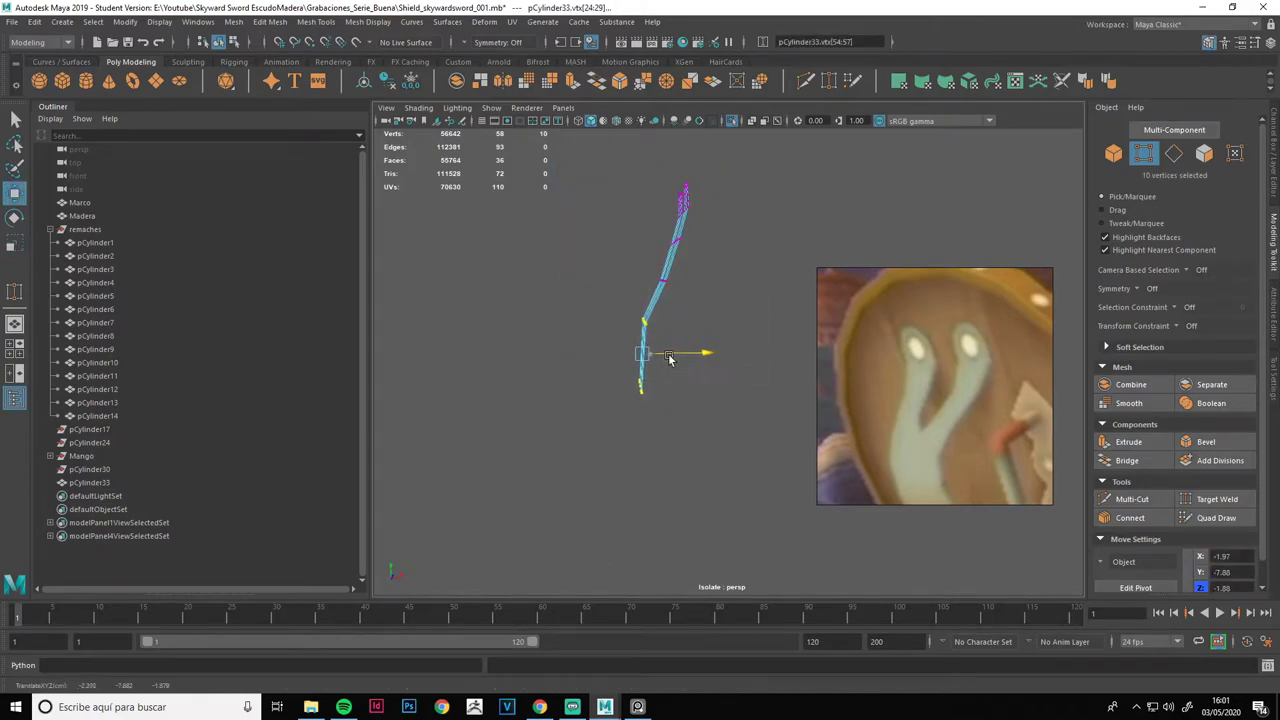
mouse_move(634, 229)
mouse_down()
mouse_move(711, 243)
mouse_move(731, 292)
mouse_move(723, 309)
mouse_move(660, 235)
mouse_up()
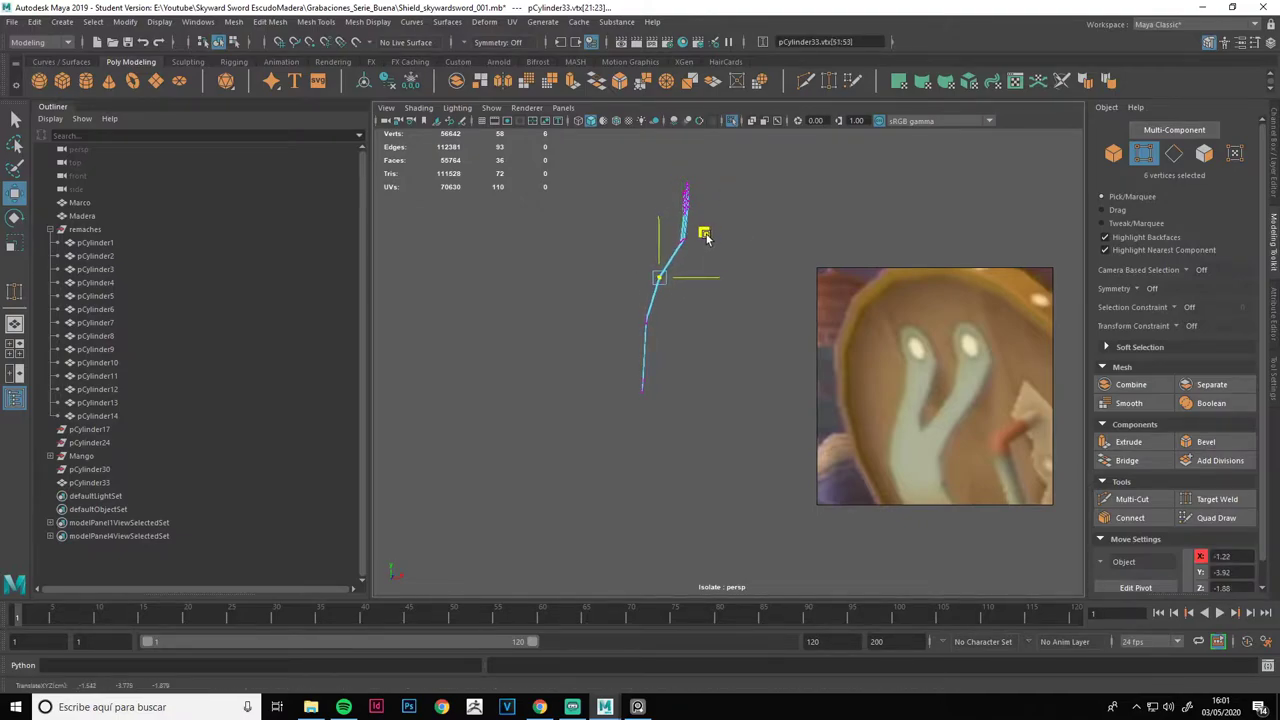
mouse_move(723, 200)
alt+mouse_down()
mouse_move(691, 286)
mouse_move(684, 277)
mouse_move(746, 266)
alt+mouse_up()
drag(585, 415, 725, 385)
drag(655, 366, 655, 358)
Exit isolate mode, scale the emblem down to 0.23, and raise it onto the round disc.
key(F8)
key(ctrl+1)
scroll(749, 266, down, 3)
alt+drag(749, 266, 610, 400)
key(r)
key(w)
drag(641, 320, 670, 162)
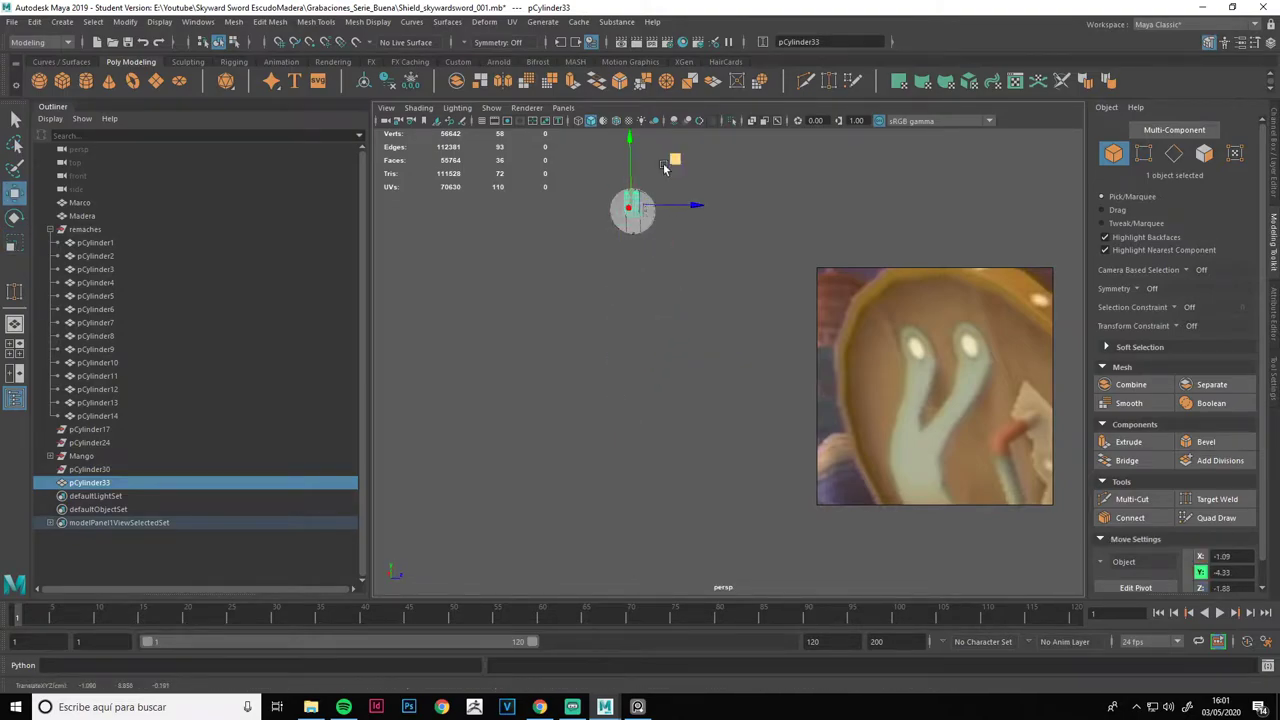
Enlarge the emblem slightly and nudge it down onto the shield's upper plank.
key(f)
key(r)
mouse_move(603, 474)
alt+mouse_down()
mouse_move(748, 262)
mouse_move(700, 290)
alt+mouse_up()
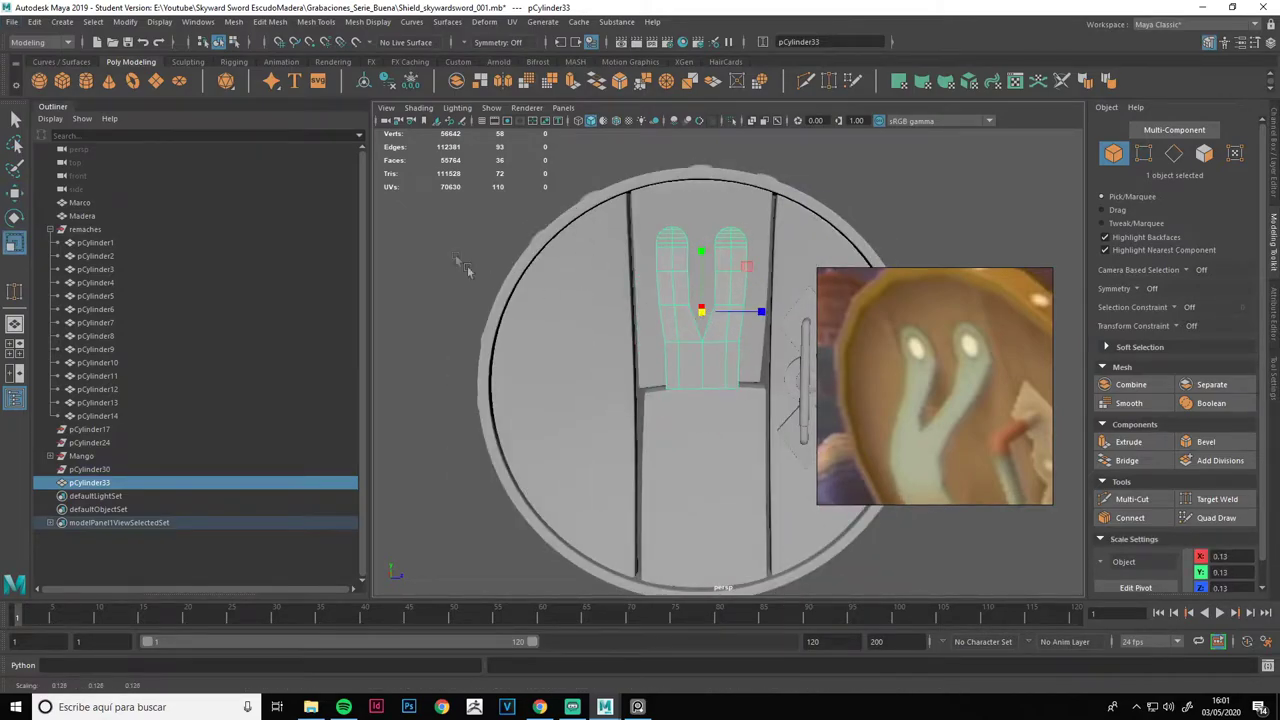
alt+drag(465, 270, 530, 290)
key(w)
alt+drag(470, 317, 560, 300)
mouse_move(650, 250)
mouse_down()
mouse_move(651, 271)
mouse_move(633, 260)
mouse_move(630, 320)
mouse_up()
Snap the emblem's pivot to its base, duplicate it, and freeze the copy's transforms.
key(d)
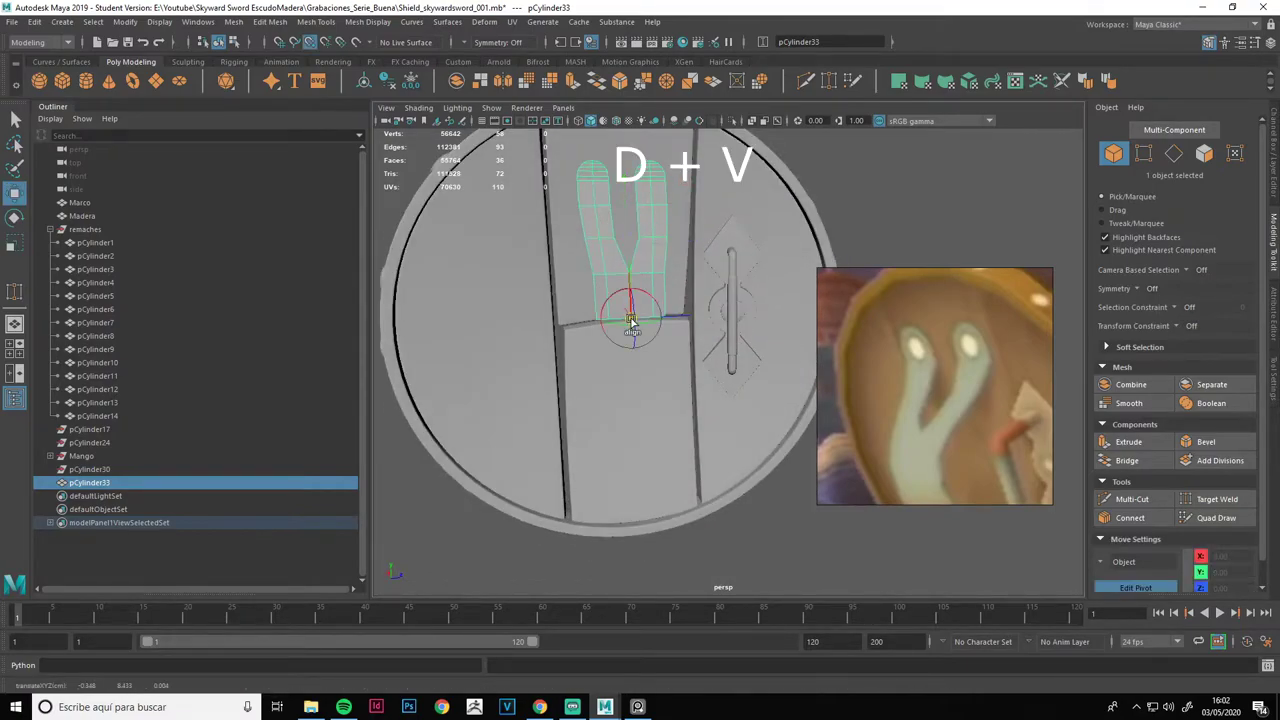
right_drag(870, 205, 880, 215)
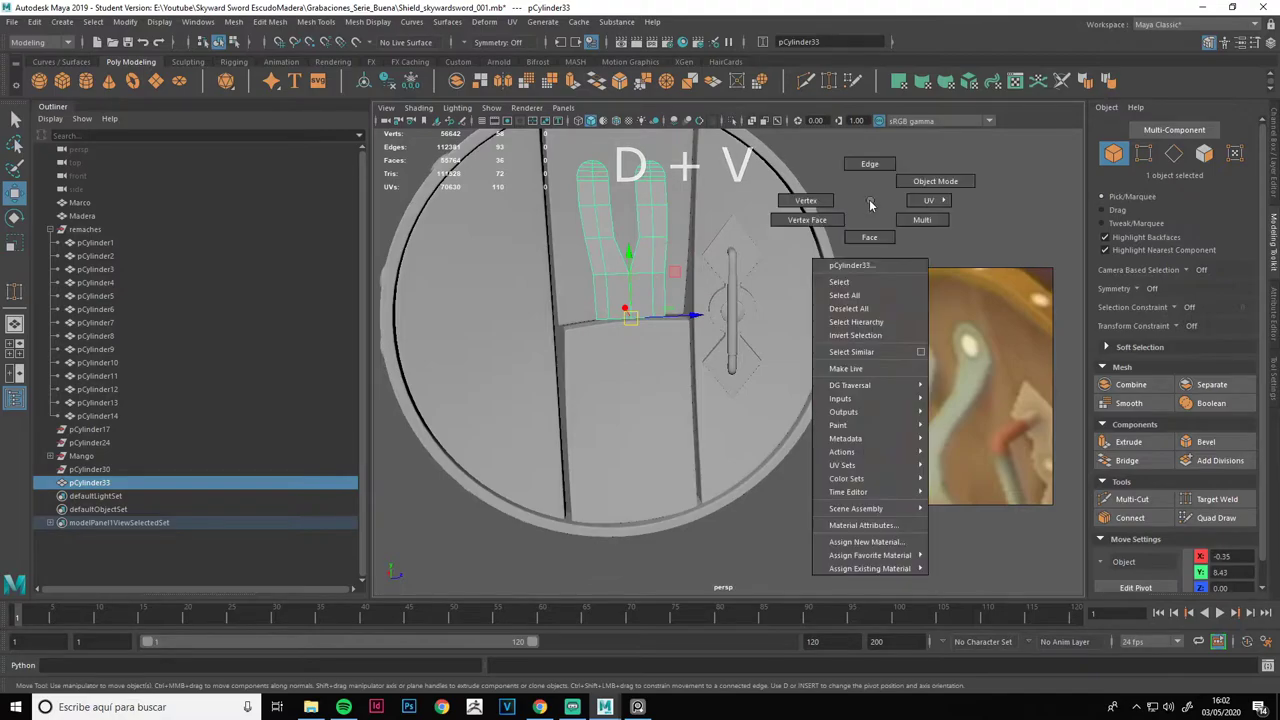
click(1271, 161)
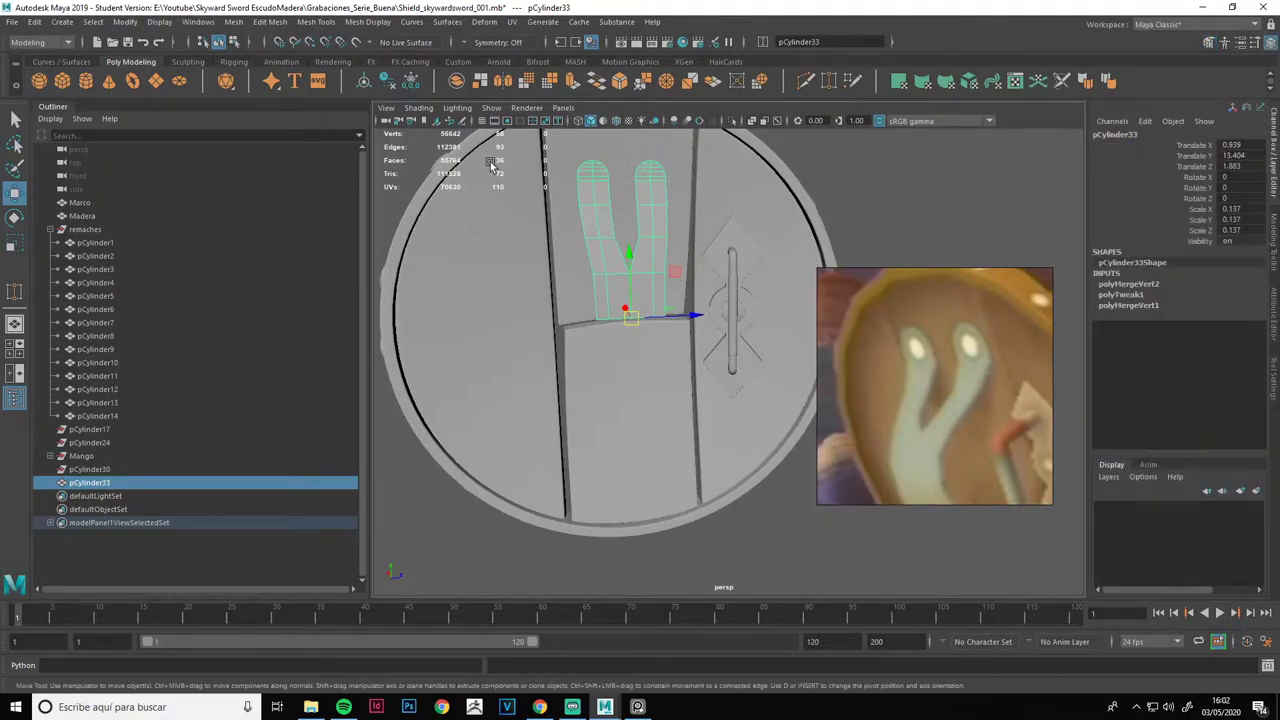
key(ctrl+d)
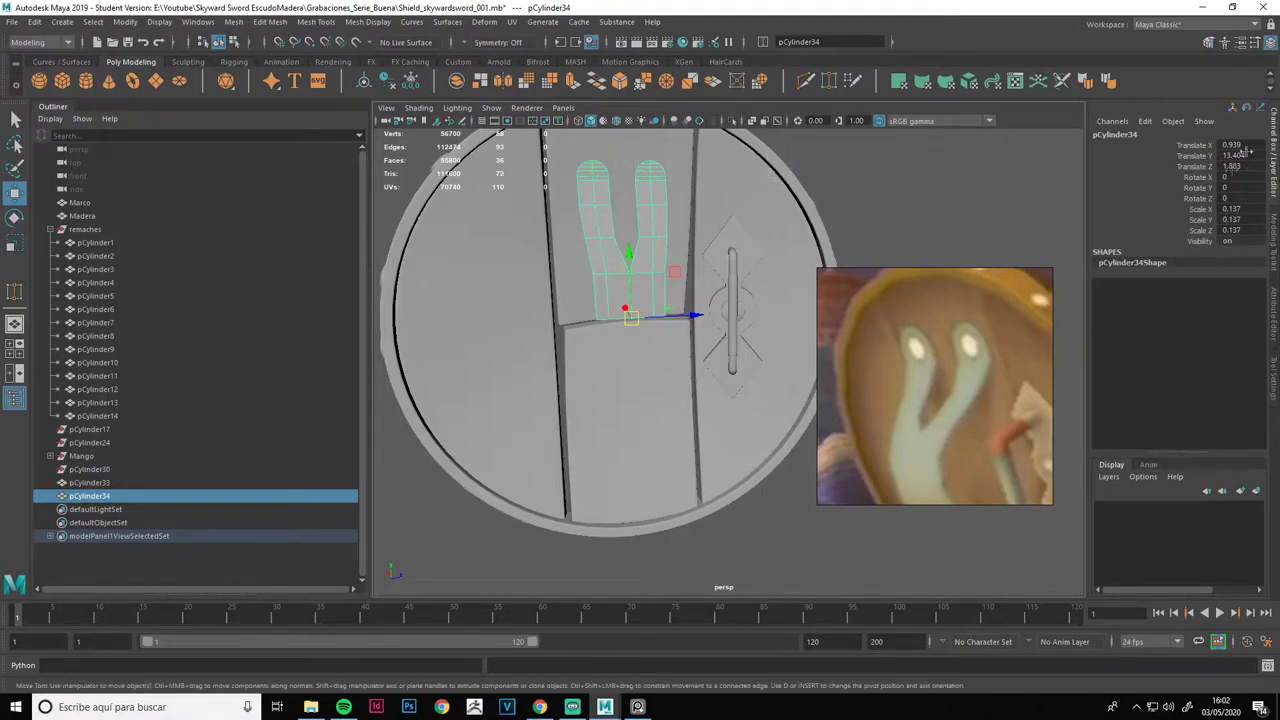
click(411, 80)
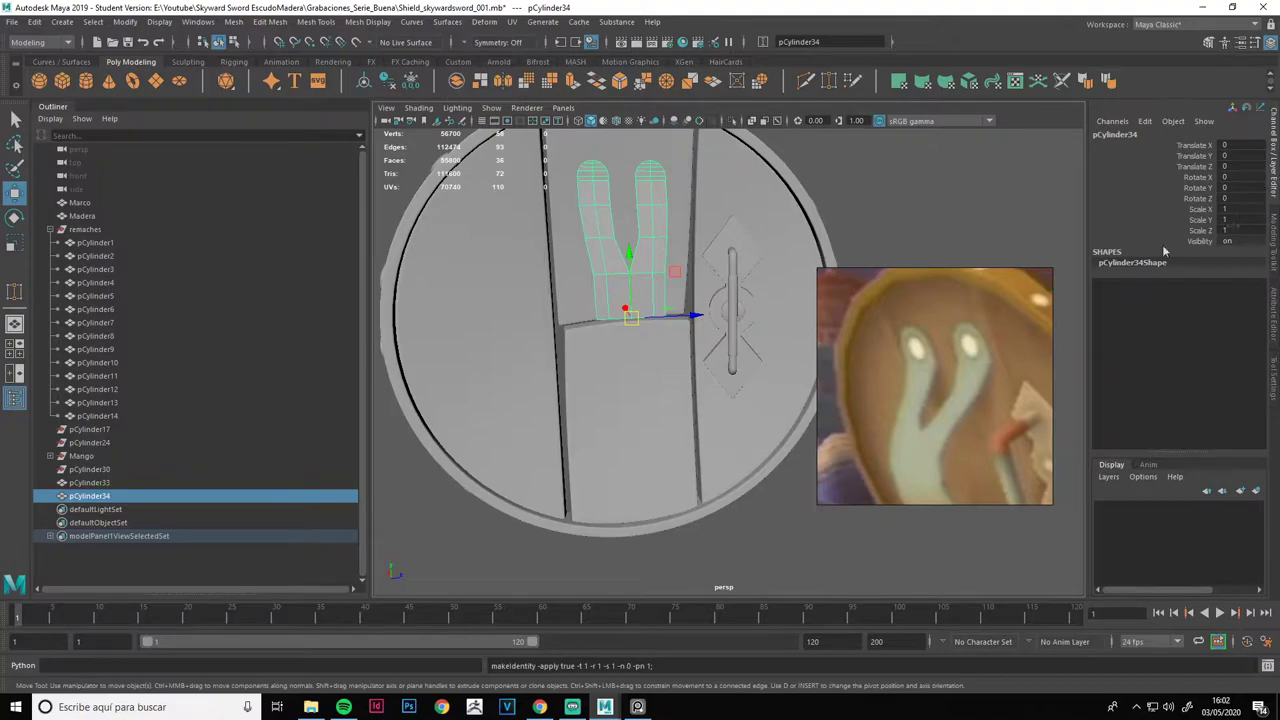
Flip the copy with Scale Y -1 and combine it with the original emblem.
drag(624, 258, 627, 280)
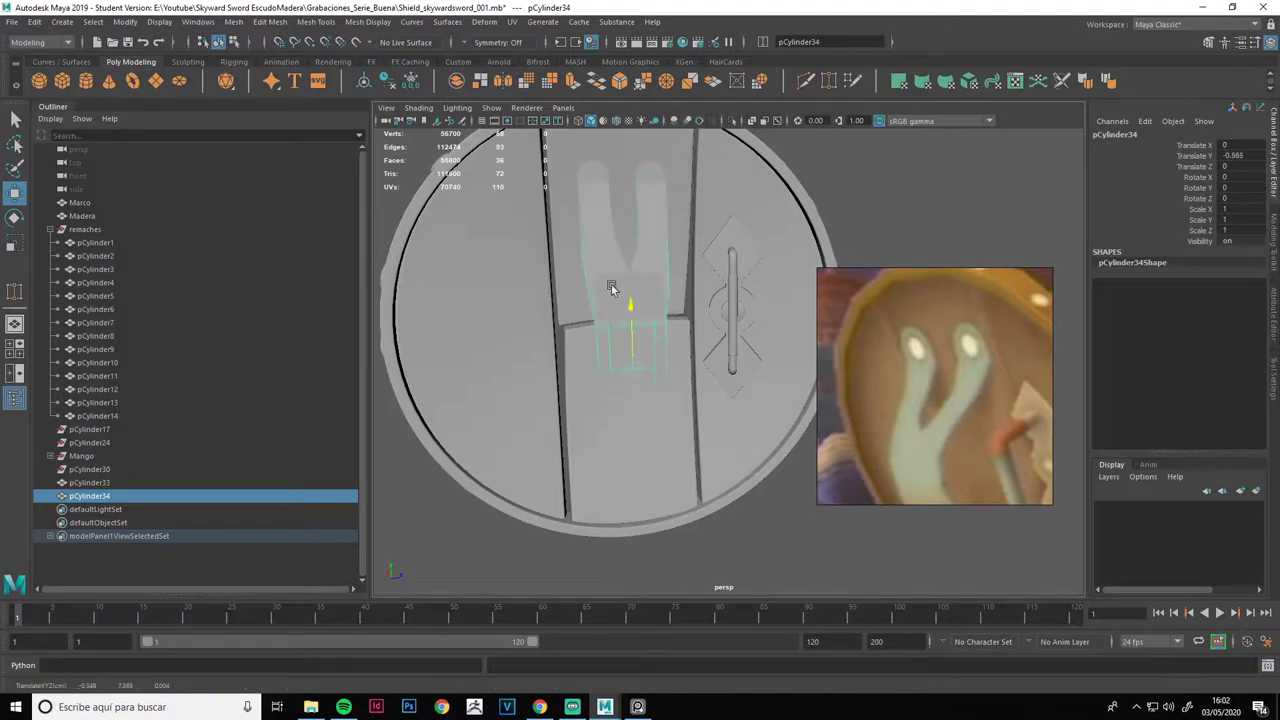
key(ctrl+z)
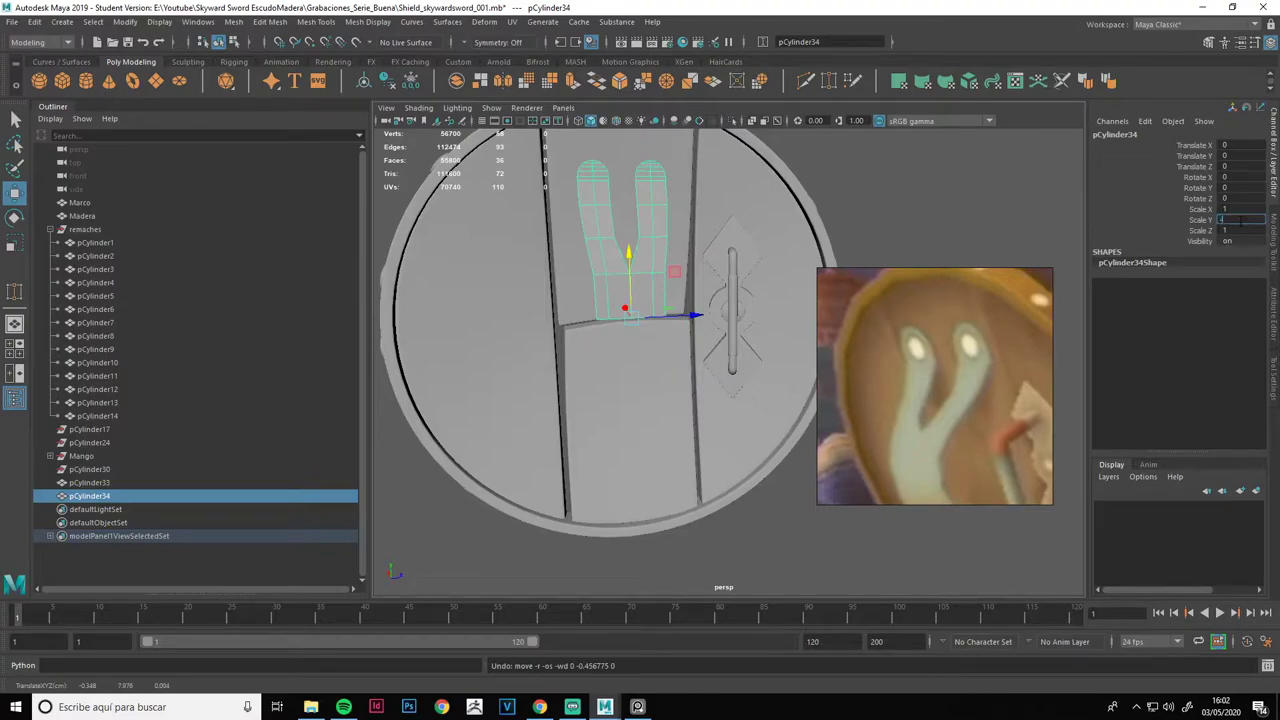
text(1)
key(Return)
shift+click(645, 252)
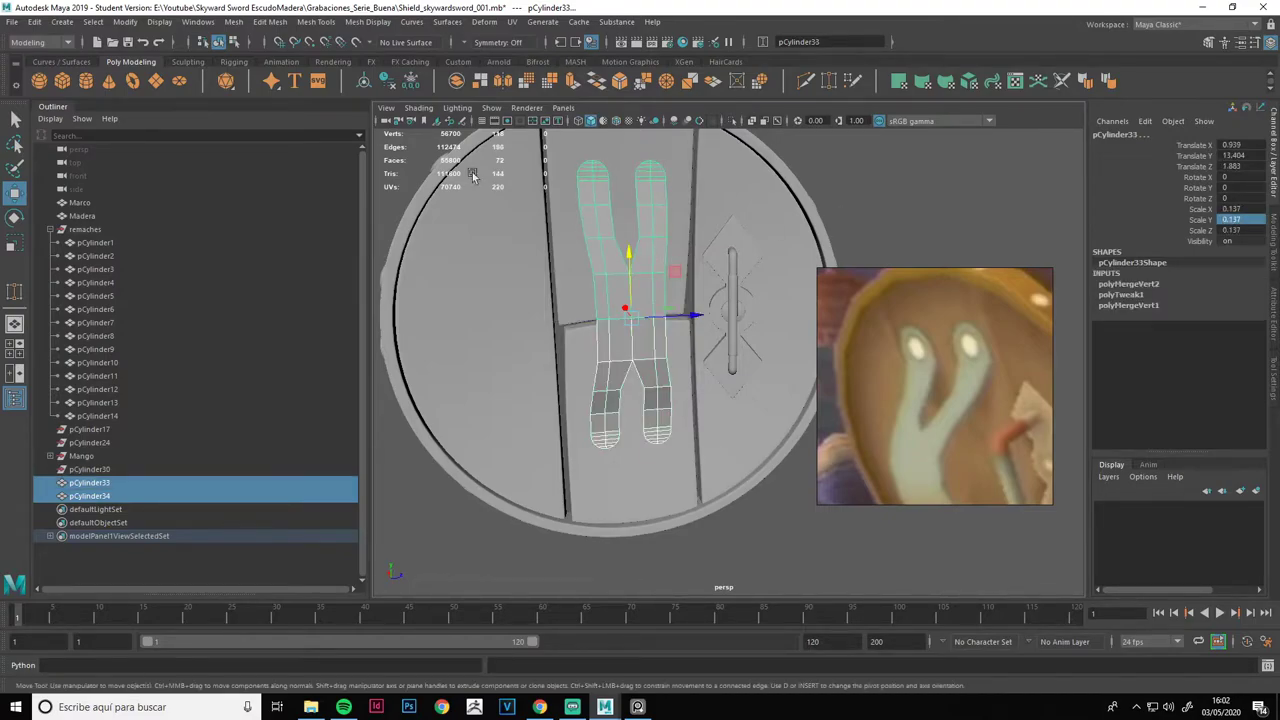
click(233, 22)
click(259, 69)
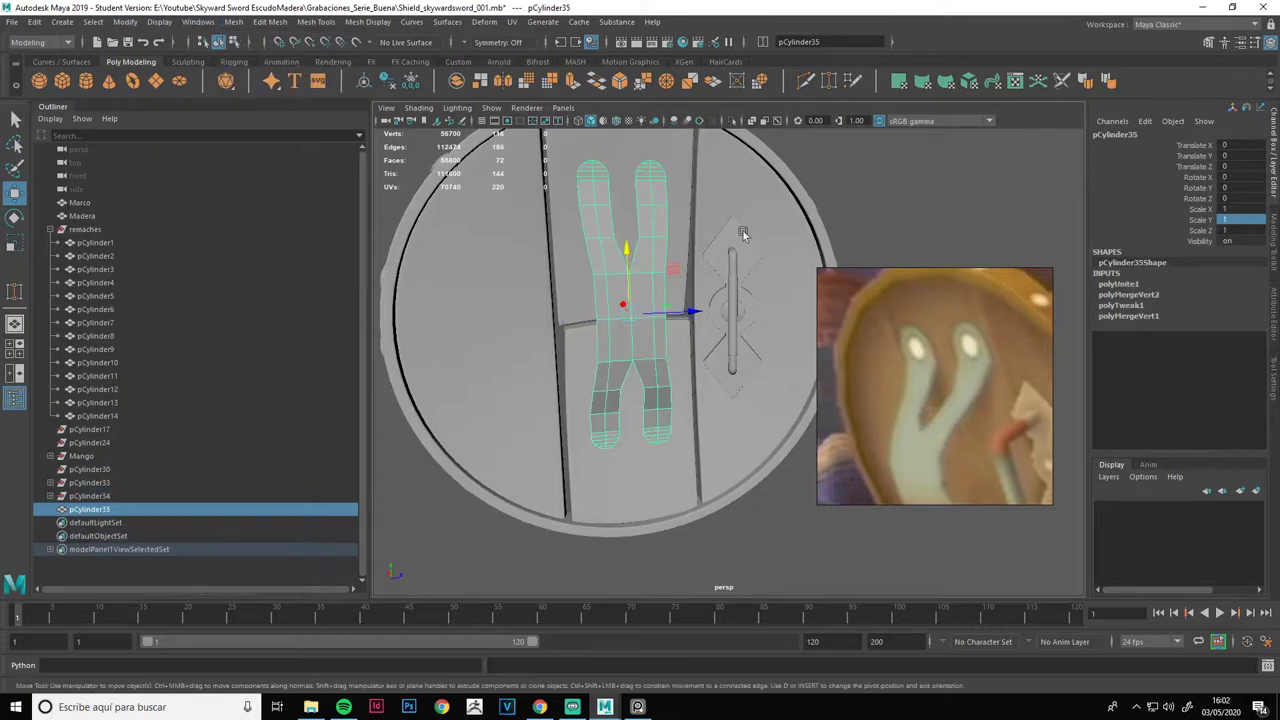
Merge the overlapping centre vertices and delete the combined mesh's history.
key(F9)
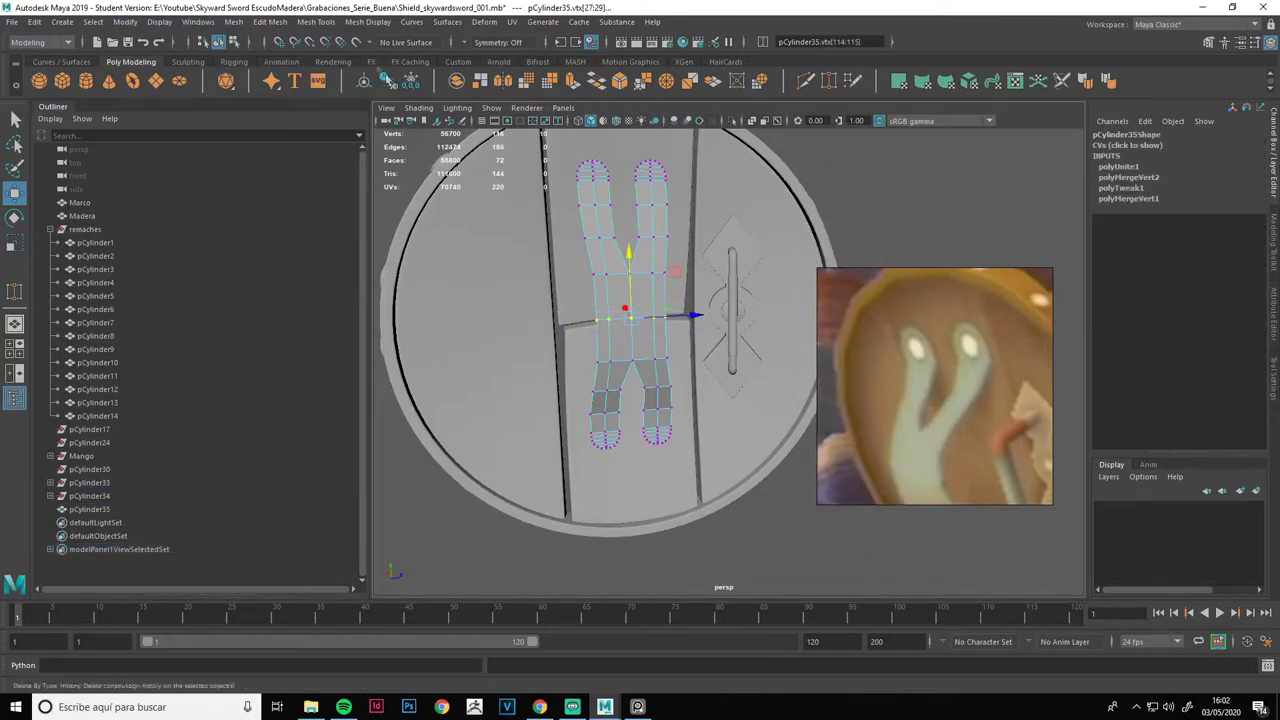
click(270, 22)
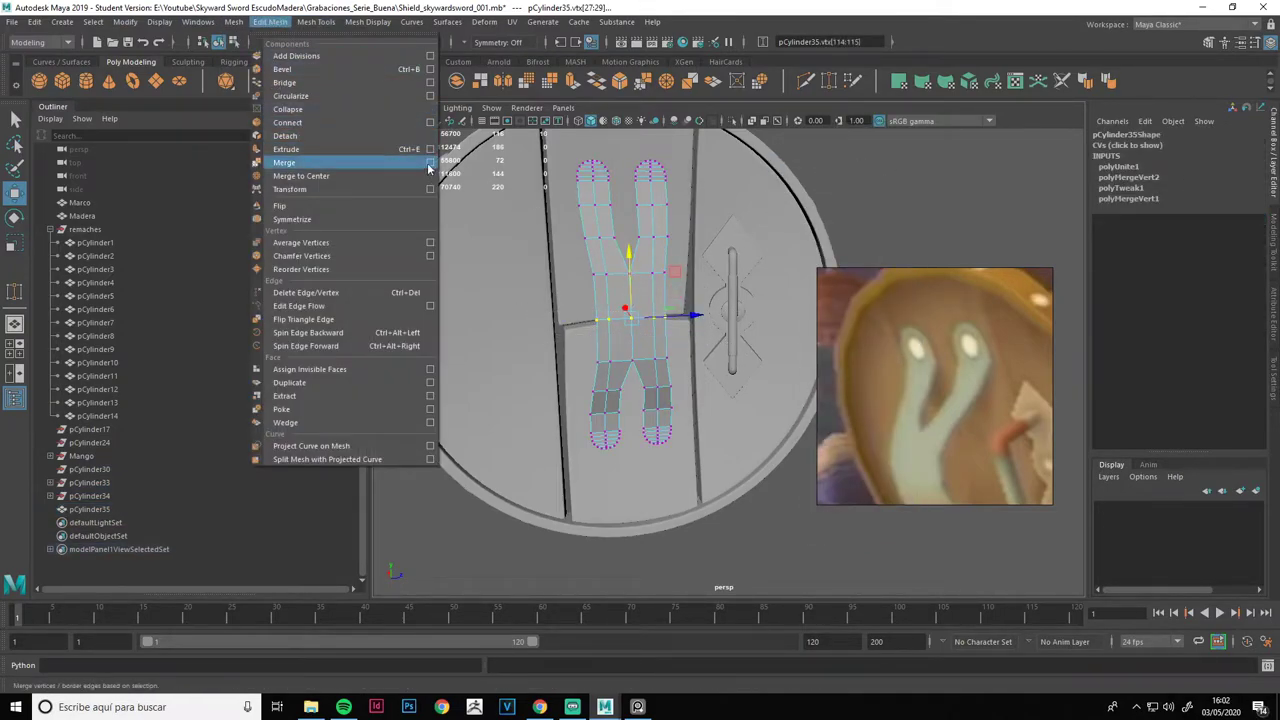
click(430, 162)
click(297, 440)
click(440, 208)
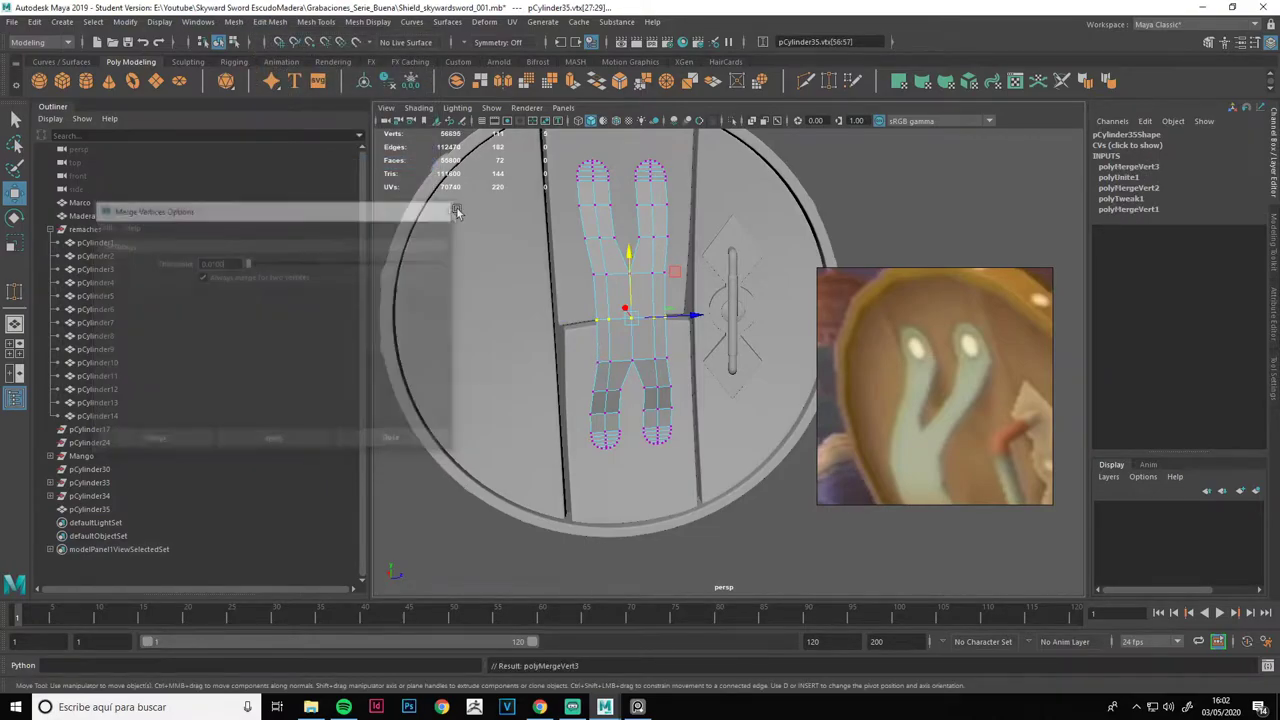
right_drag(929, 177, 986, 148)
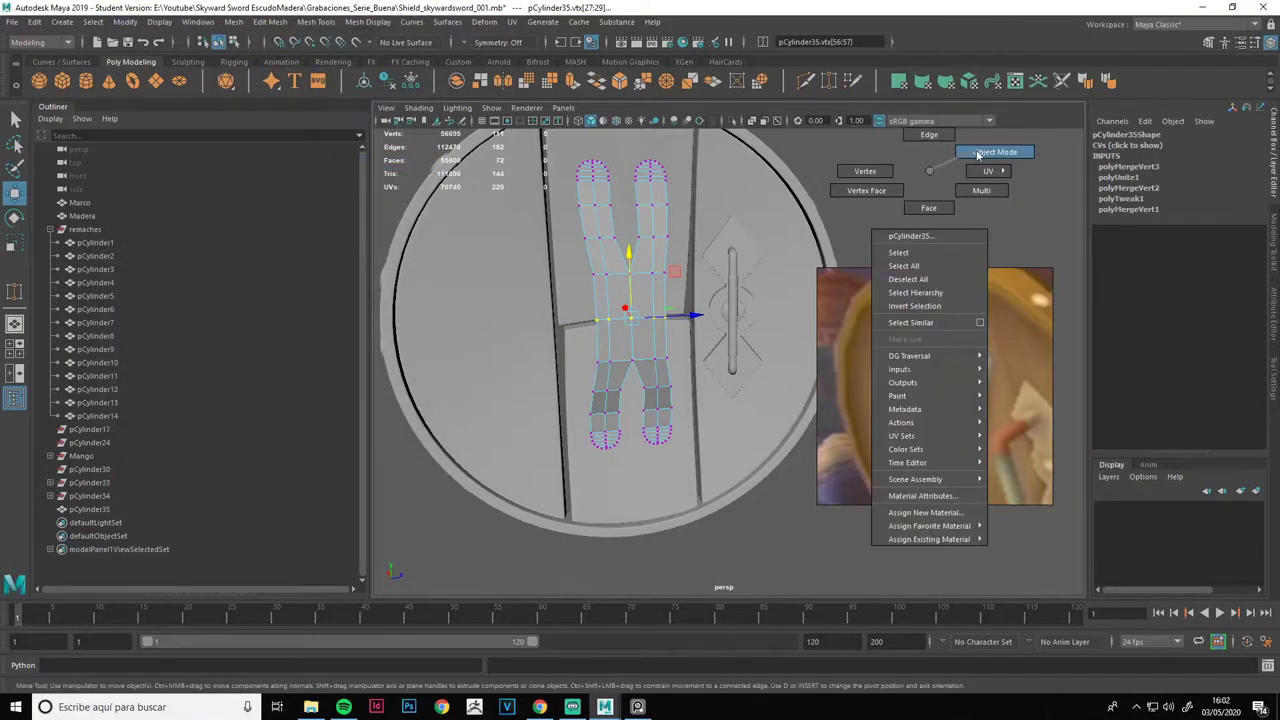
click(387, 80)
alt+drag(650, 288, 783, 328)
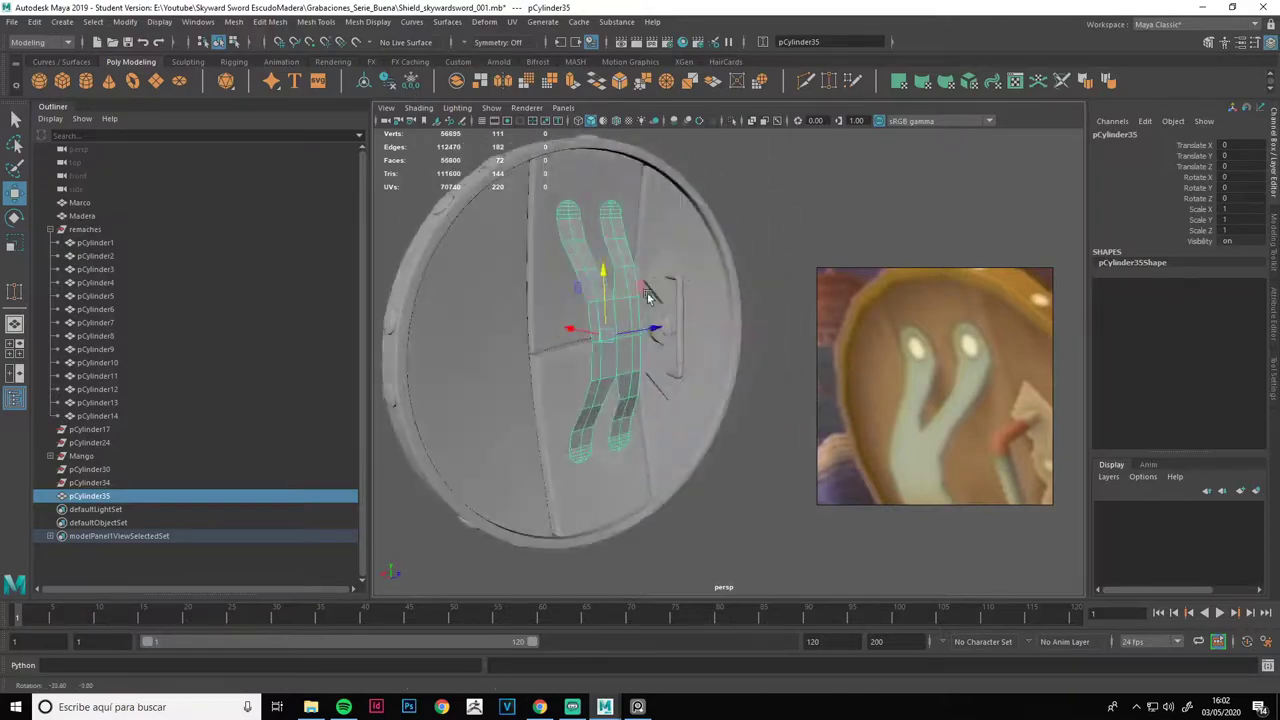
Move groups of pCylinder35's vertices to trim the emblem back to a single upper fork.
mouse_move(941, 384)
alt+mouse_down()
mouse_move(540, 346)
mouse_move(688, 330)
mouse_move(649, 334)
mouse_move(670, 345)
mouse_move(648, 275)
alt+mouse_up()
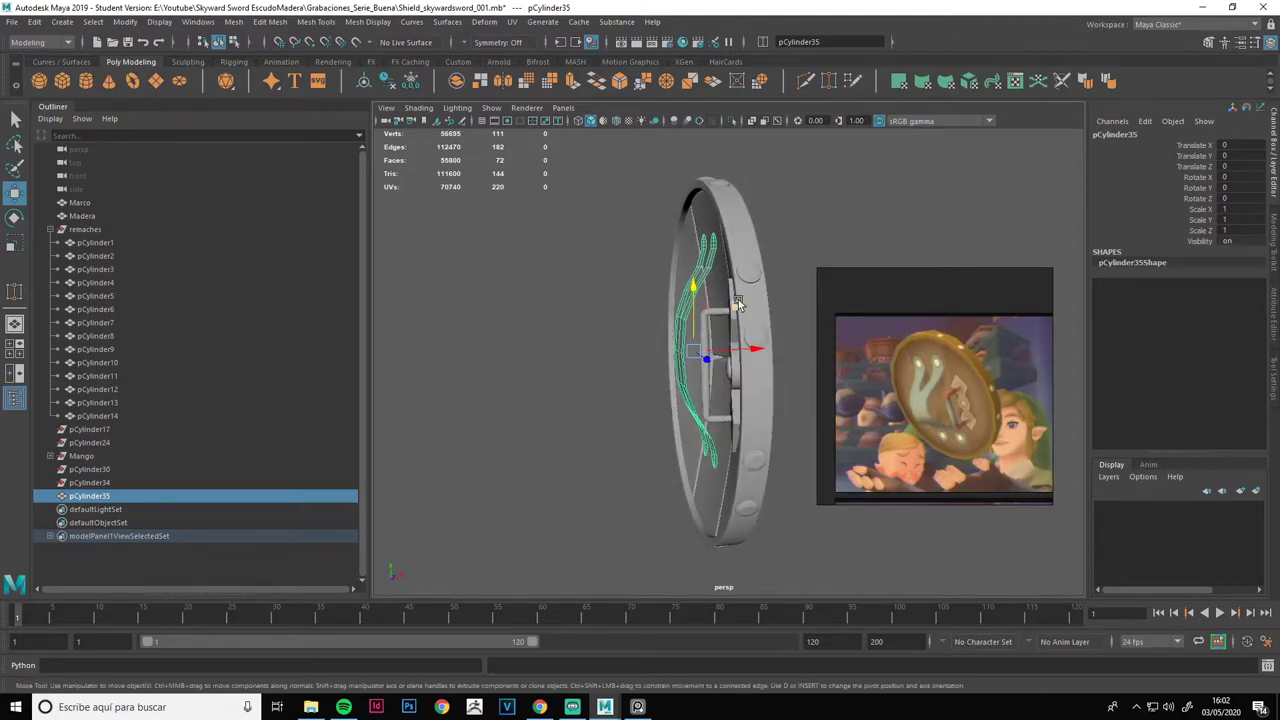
alt+drag(741, 293, 700, 290)
scroll(552, 207, up, 3)
right_drag(545, 200, 547, 222)
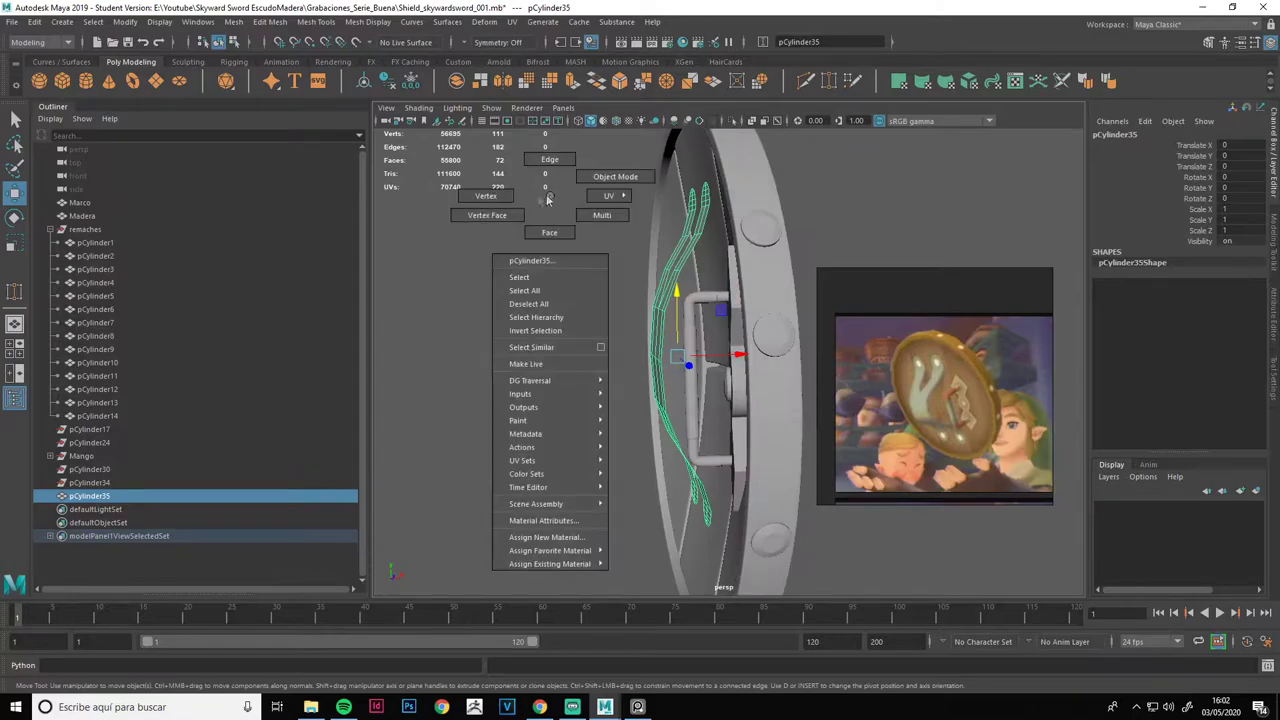
drag(613, 250, 683, 286)
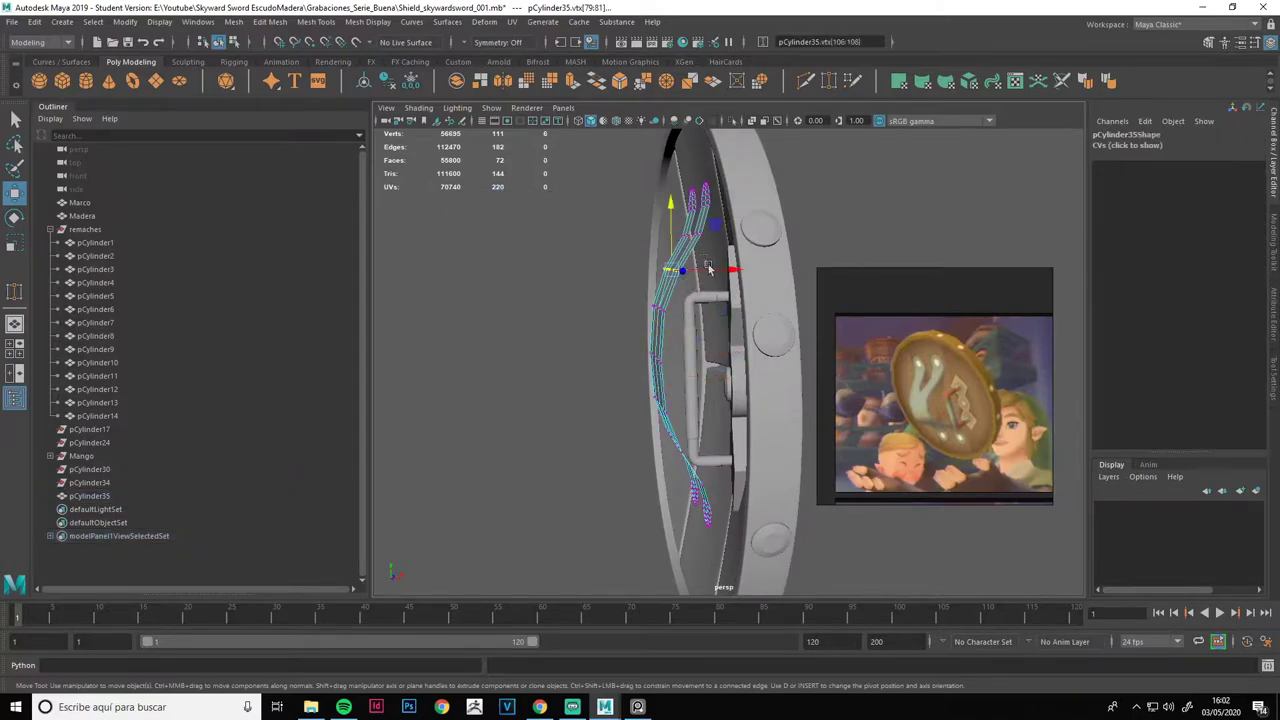
drag(632, 173, 738, 215)
alt+drag(583, 289, 815, 205)
Reposition the emblem's pivot, duplicate it as pCylinder36 and rotate the copy 173.7° in X.
key(F8)
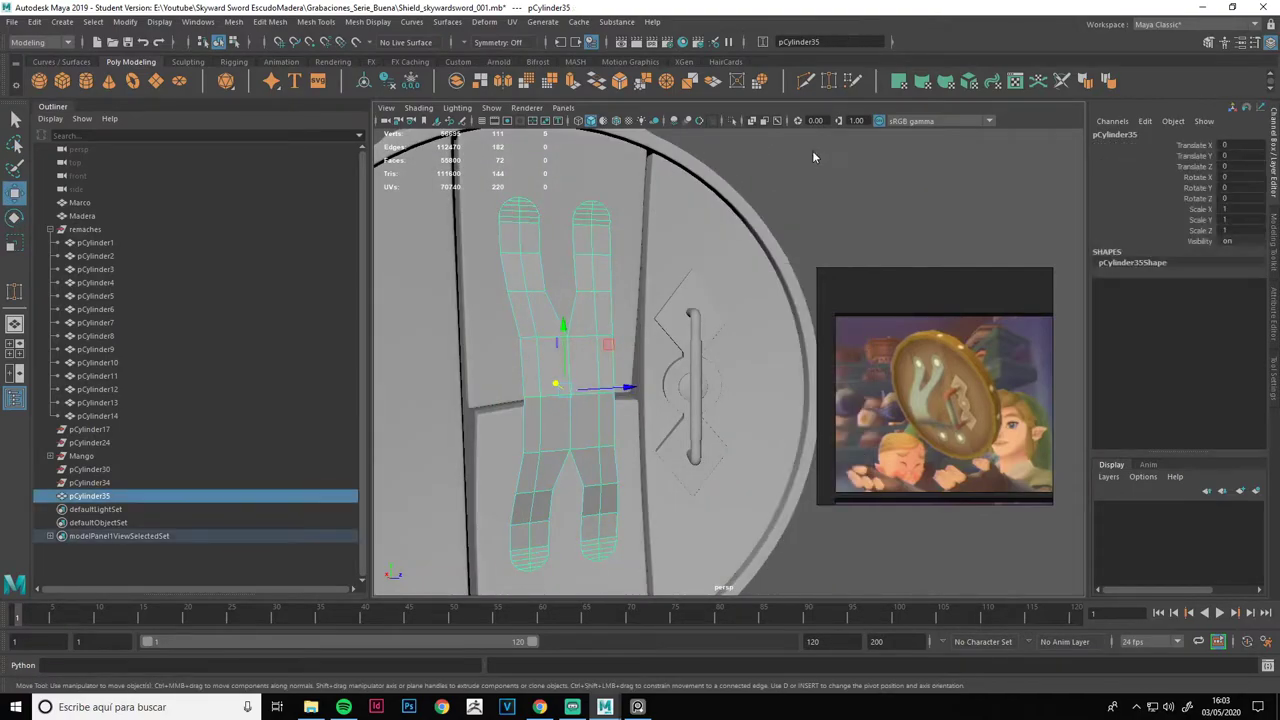
click(812, 157)
scroll(729, 339, down, 3)
alt+drag(729, 339, 789, 431)
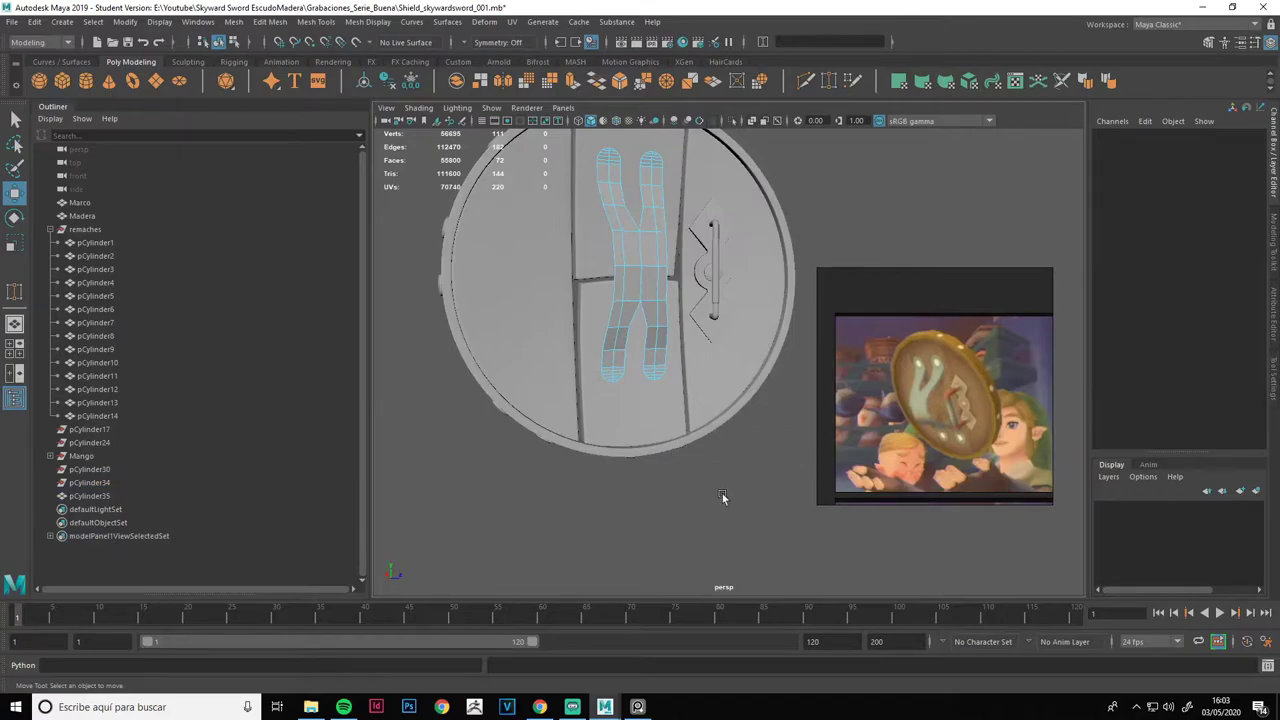
drag(561, 298, 561, 298)
right_drag(790, 214, 760, 205)
mouse_move(760, 205)
alt+mouse_down()
mouse_move(670, 352)
mouse_move(820, 410)
alt+mouse_up()
key(d)
key(ctrl+d)
key(e)
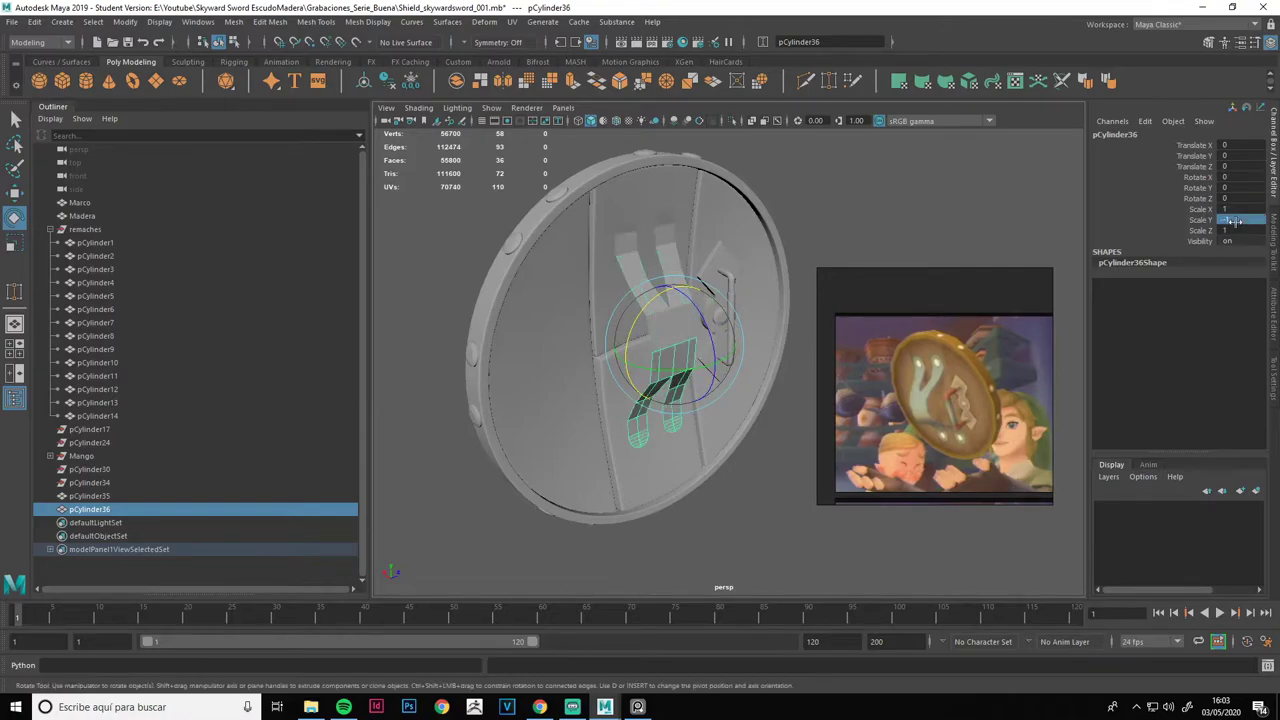
Combine both emblem halves into one mesh, isolate it, and save the scene.
ctrl+click(89, 496)
click(233, 22)
click(252, 58)
mouse_move(640, 360)
alt+mouse_down()
mouse_move(741, 332)
mouse_move(494, 322)
alt+mouse_up()
alt+right_drag(494, 322, 855, 336)
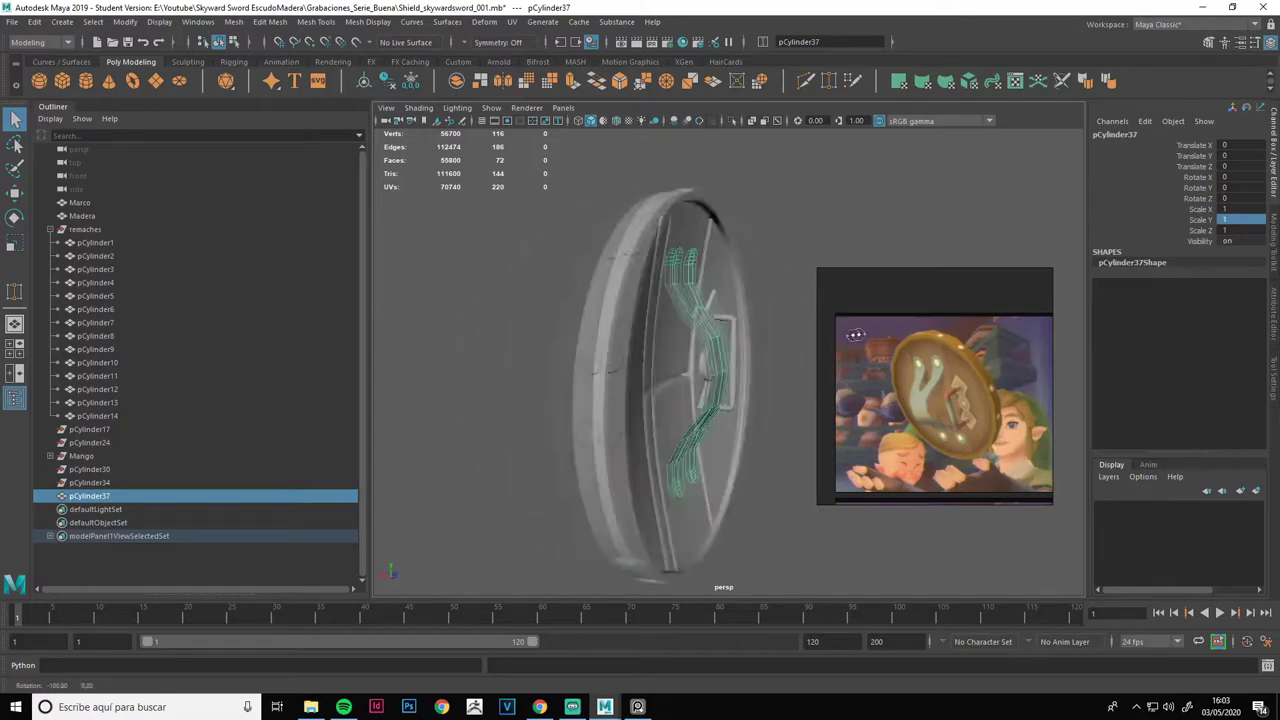
alt+drag(855, 336, 747, 324)
key(f)
key(ctrl+1)
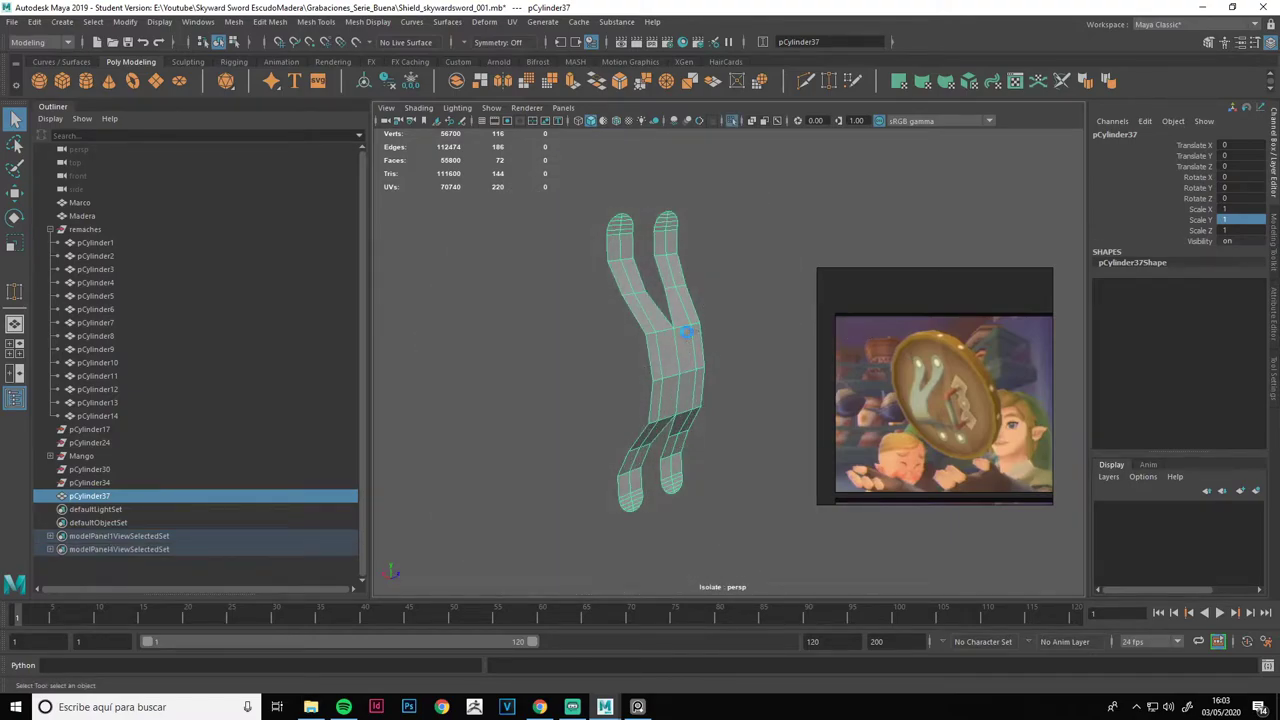
key(ctrl+s)
click(608, 364)
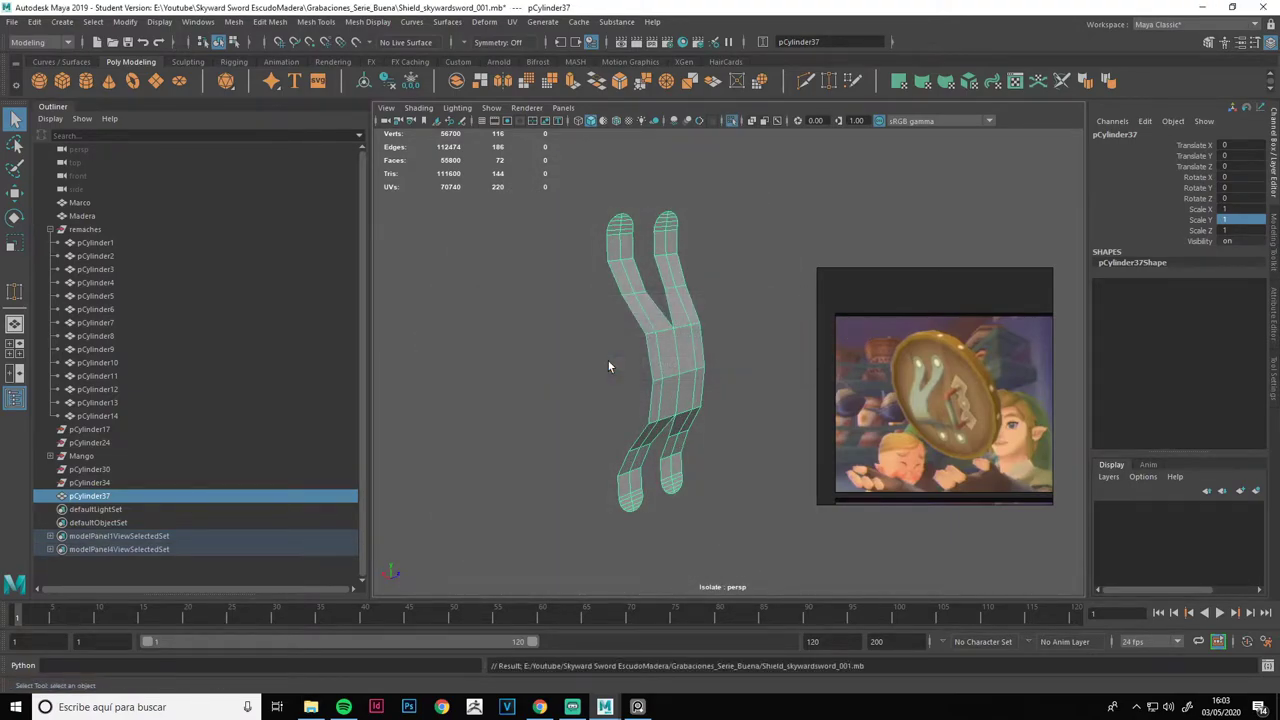
Merge the emblem's middle-seam vertices with a 0.0100 threshold.
right_drag(764, 213, 766, 246)
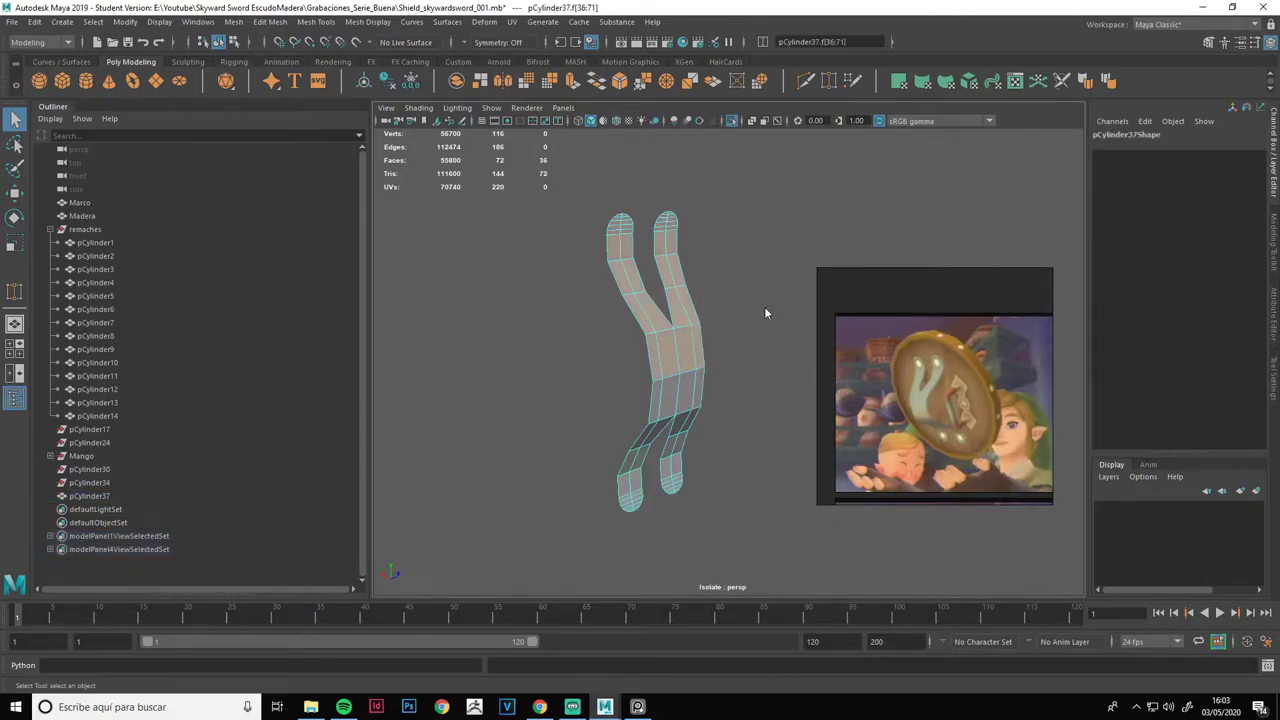
key(F9)
drag(595, 360, 720, 380)
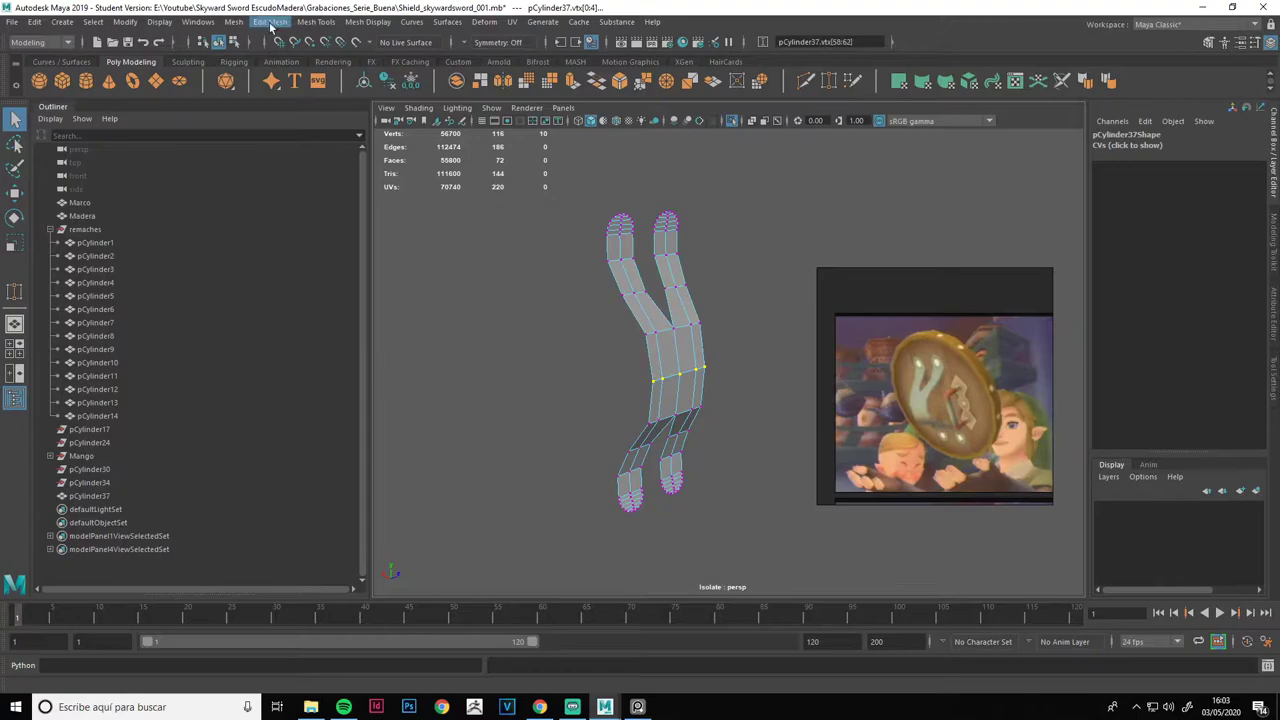
click(270, 22)
click(431, 163)
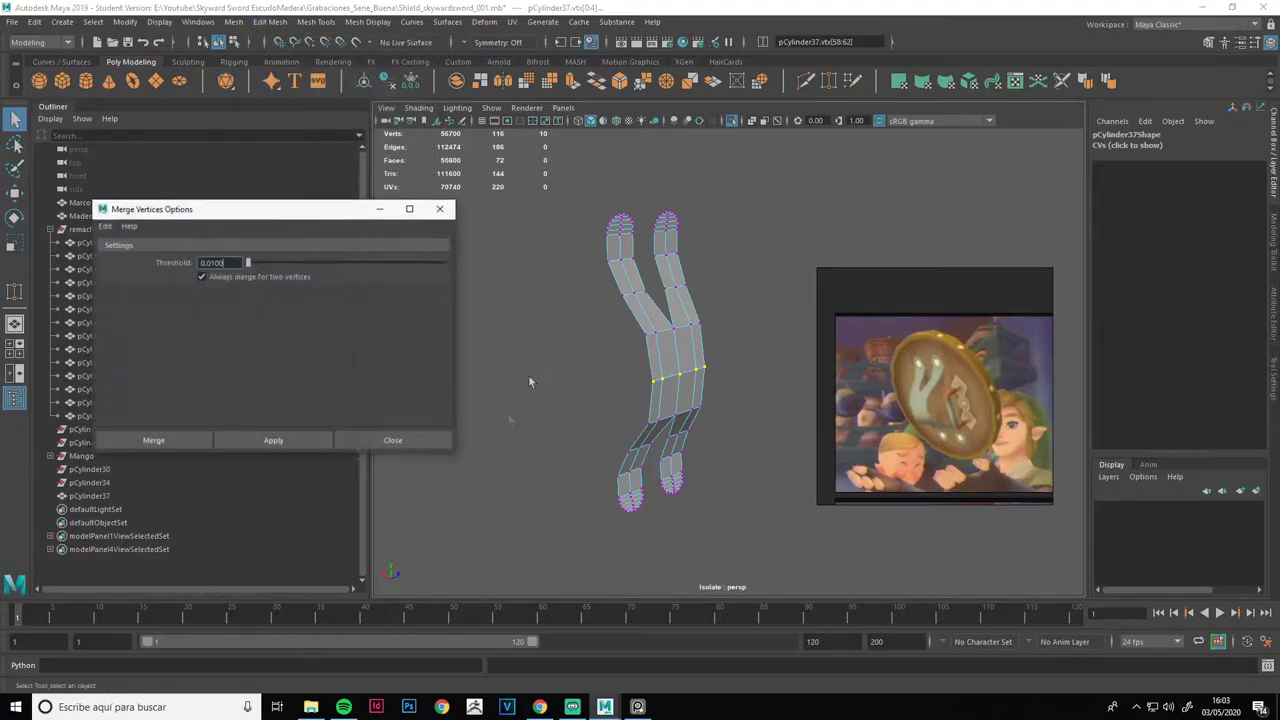
click(273, 440)
click(392, 440)
Extrude all of the emblem's faces to give it thickness.
right_drag(529, 247, 539, 274)
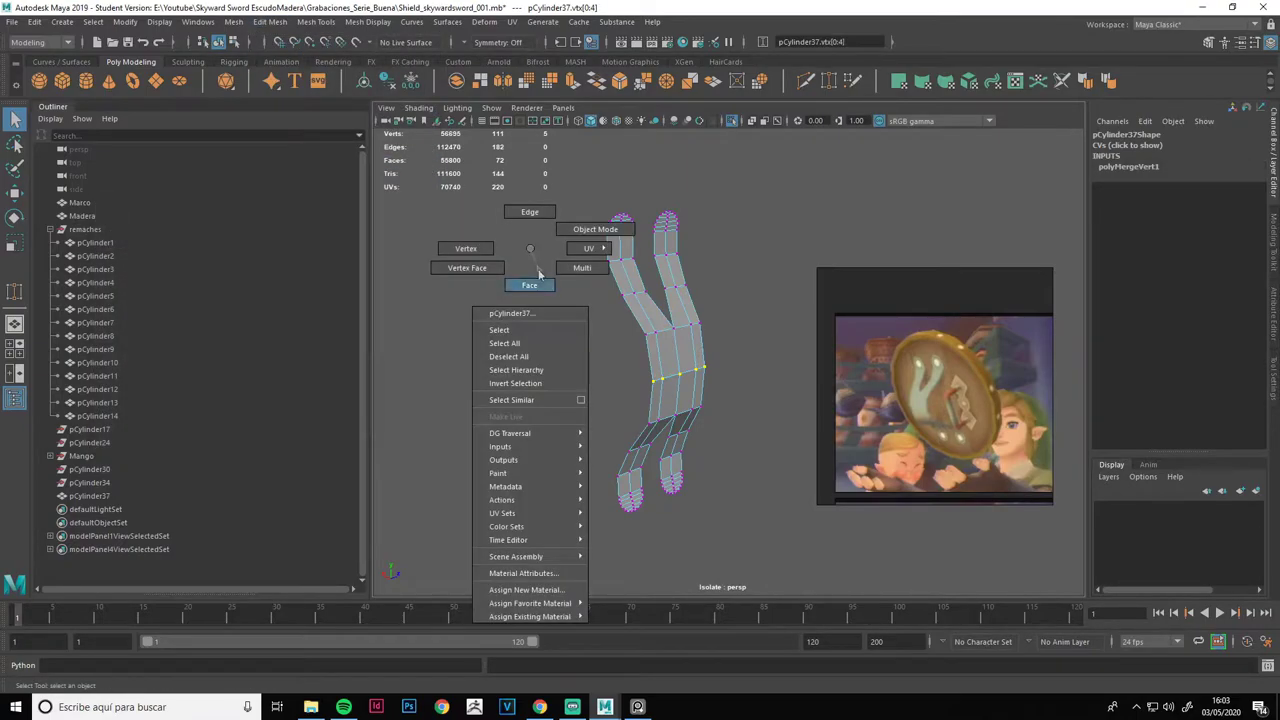
drag(579, 165, 878, 506)
click(1208, 41)
key(ctrl+e)
click(651, 516)
right_drag(654, 330, 728, 296)
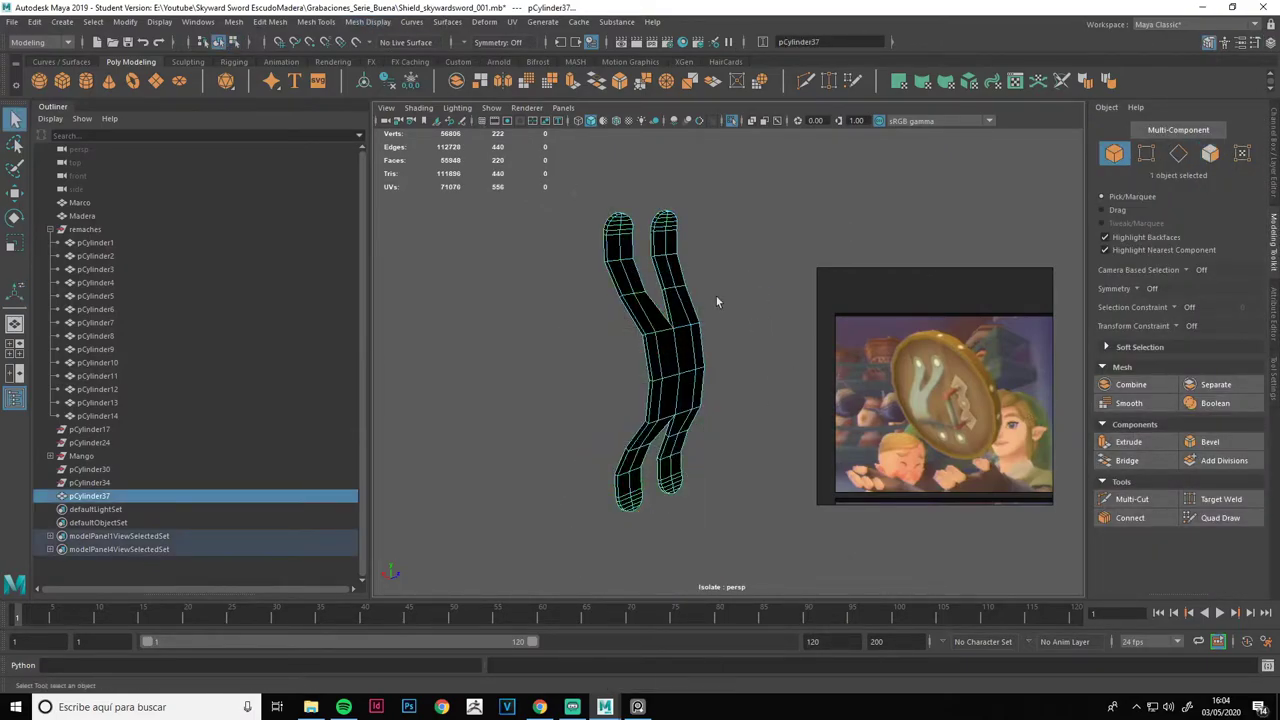
Reverse the emblem's face normals and show the full shield again.
click(358, 25)
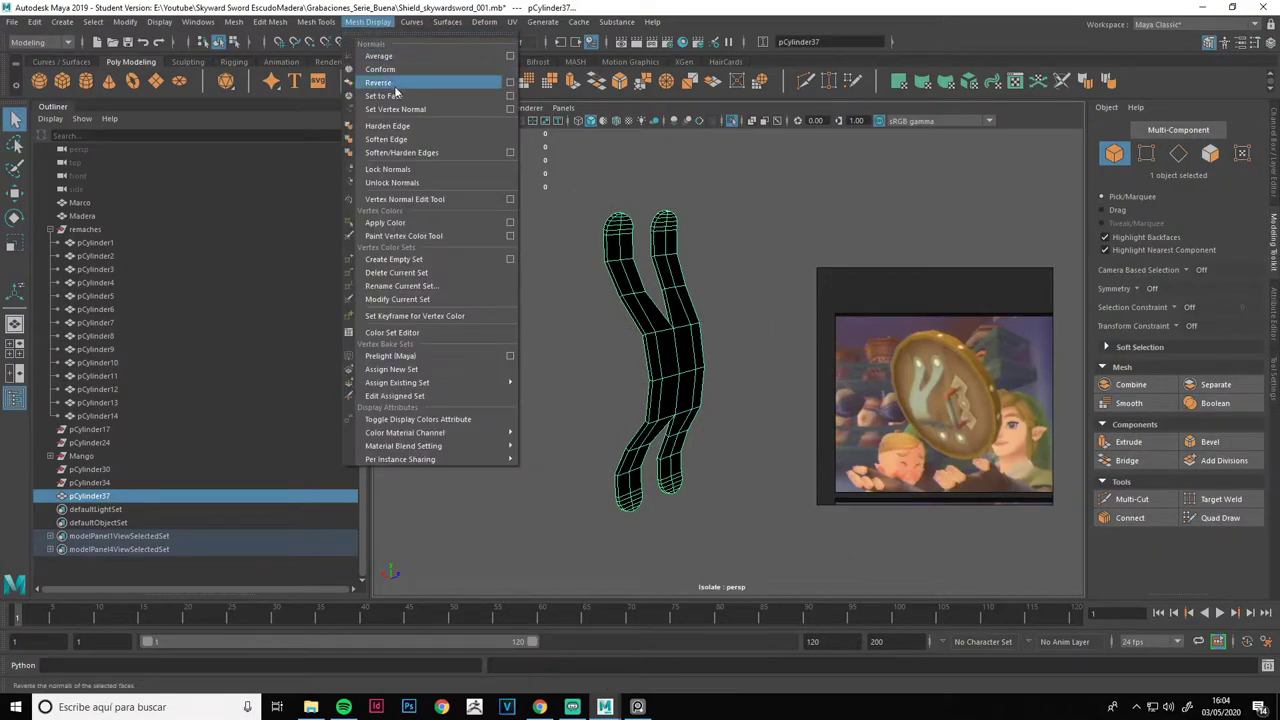
click(395, 87)
key(ctrl+1)
alt+drag(714, 296, 771, 288)
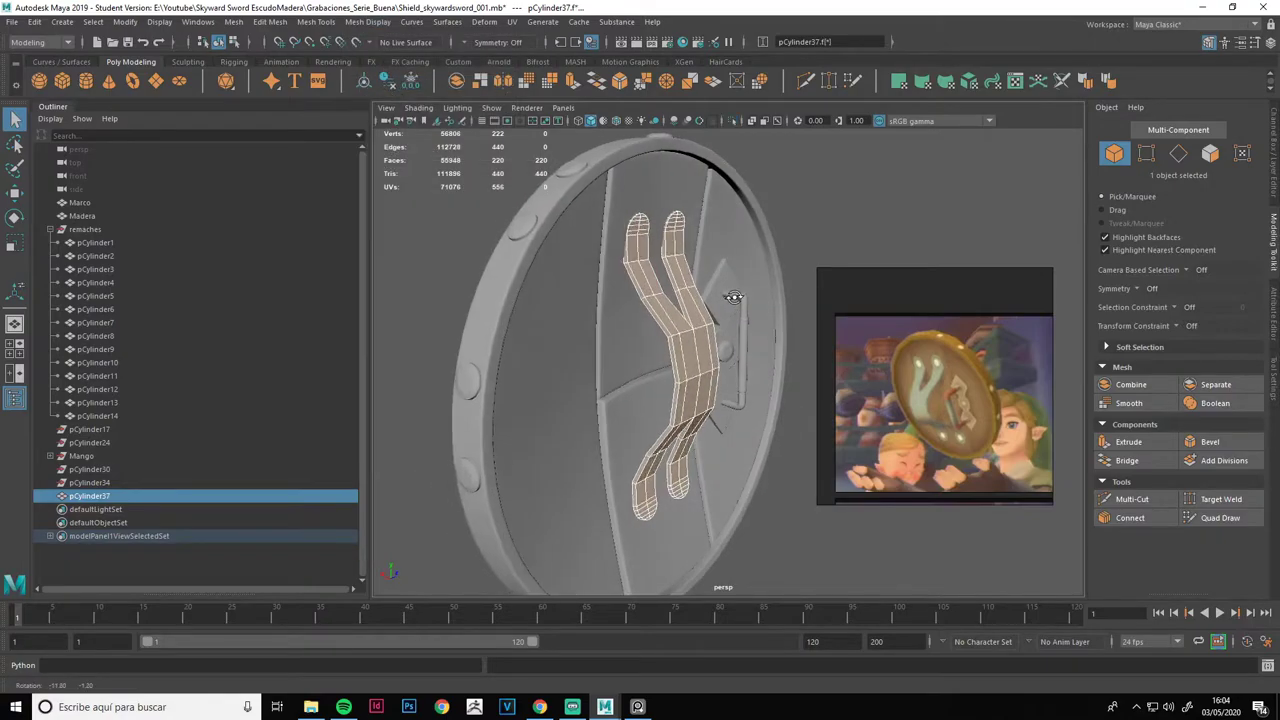
Soft-select the emblem's top-end vertices and move them against the shield face.
right_drag(825, 157, 757, 229)
mouse_move(794, 174)
mouse_down()
mouse_move(656, 296)
mouse_move(645, 267)
mouse_up()
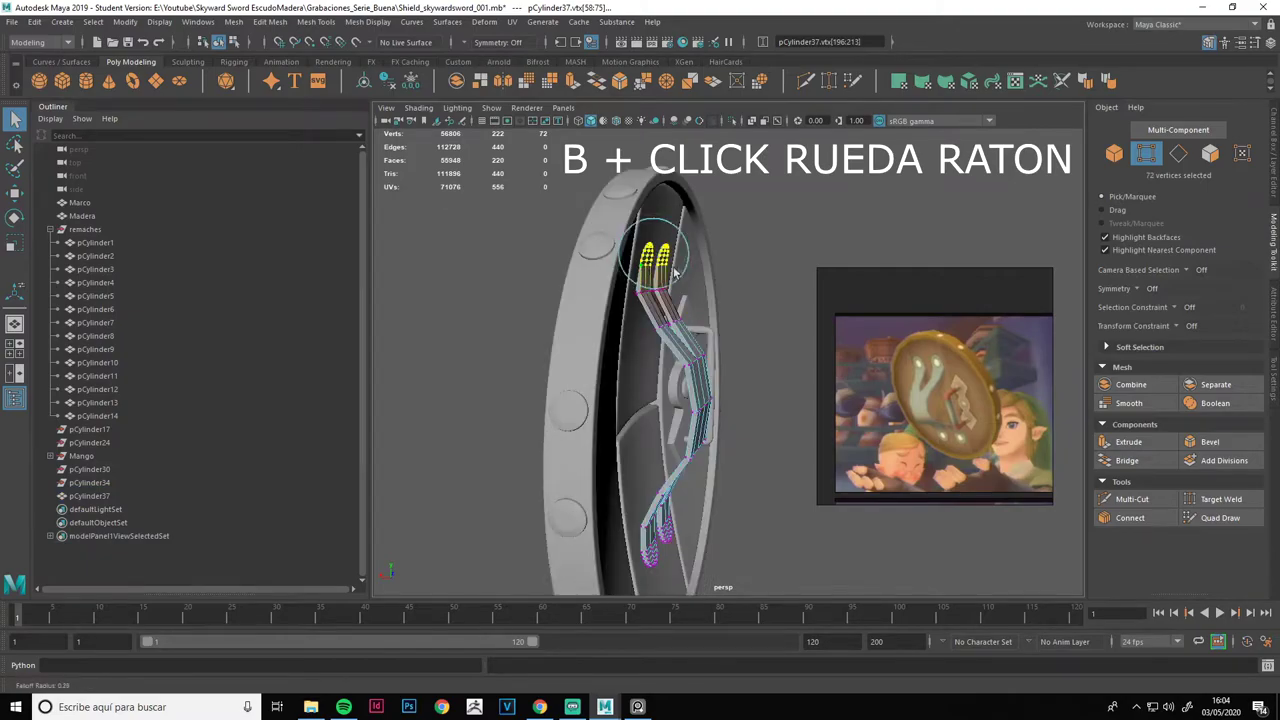
key(w)
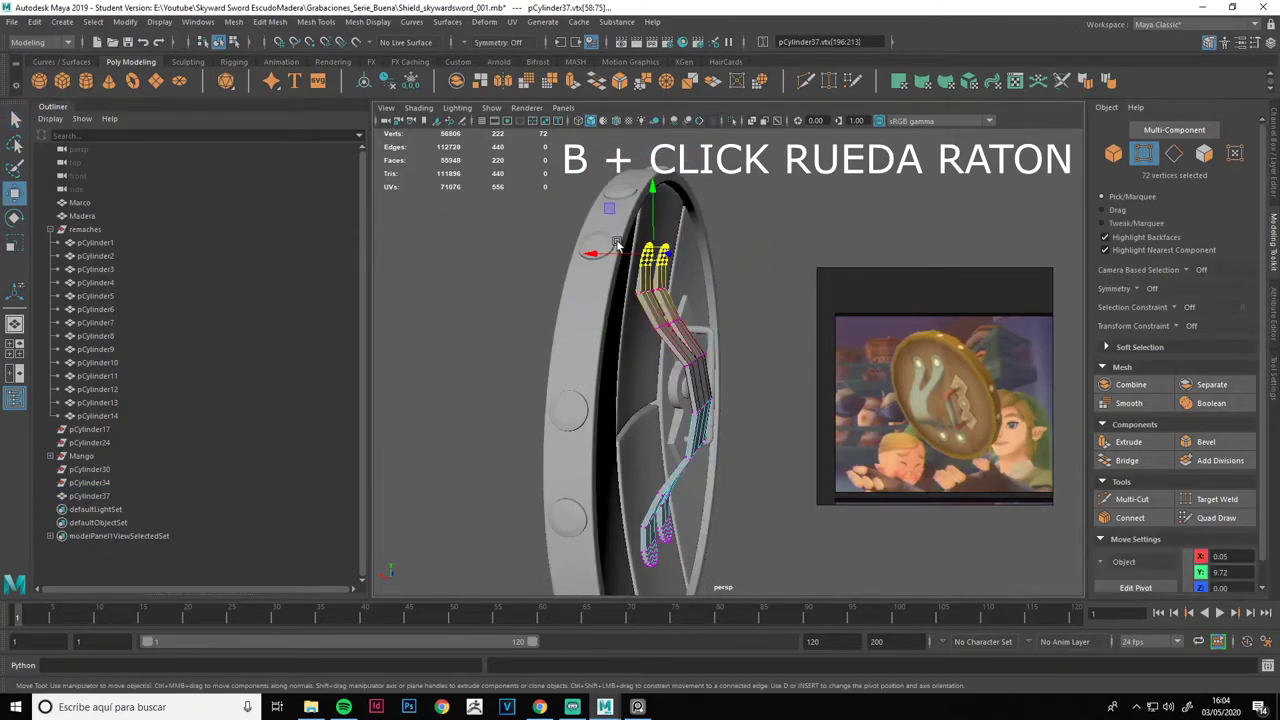
mouse_move(621, 258)
alt+mouse_down()
mouse_move(723, 465)
mouse_move(639, 392)
alt+mouse_up()
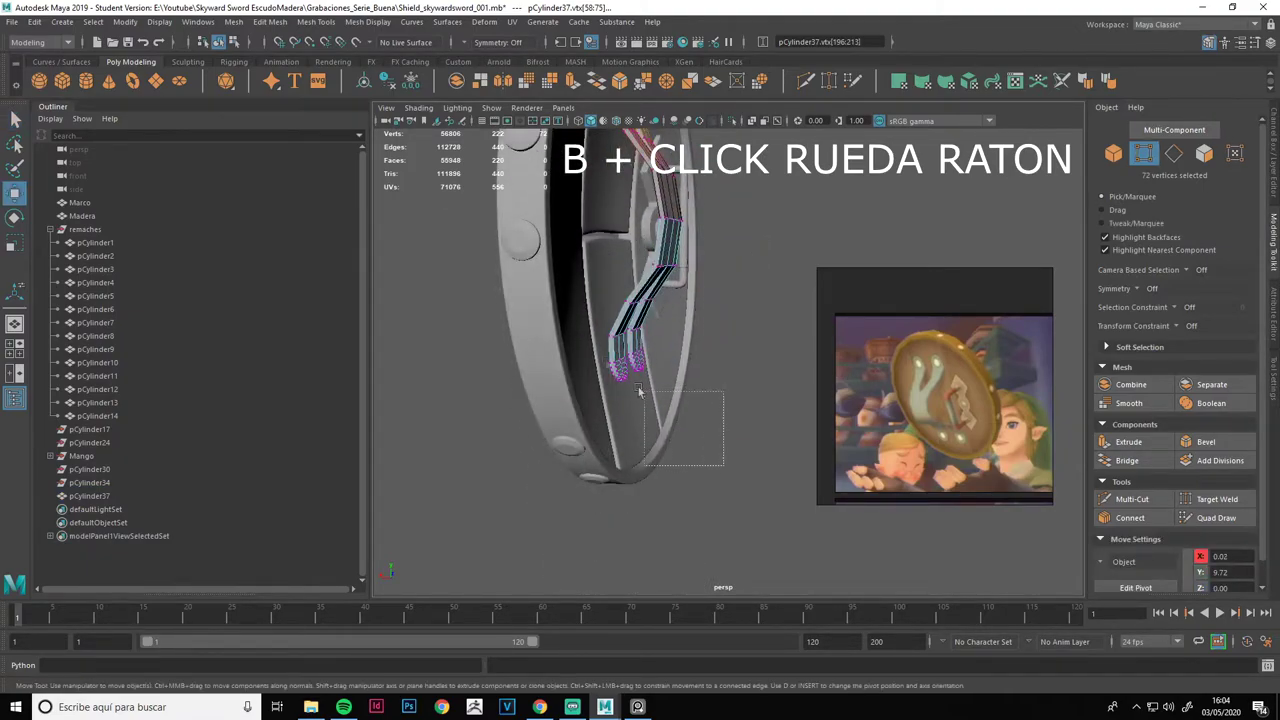
drag(581, 350, 581, 350)
key(F8)
key(f)
Save the scene and isolate the emblem mesh again.
key(ctrl+s)
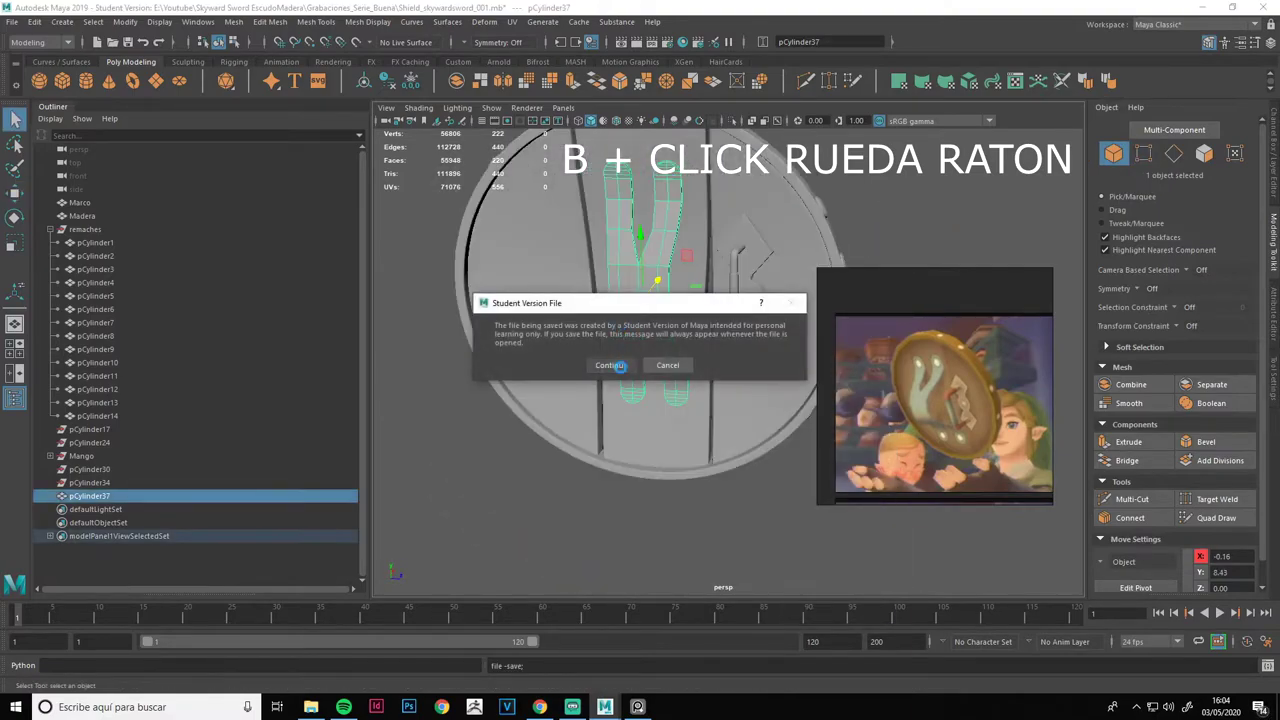
click(614, 363)
key(ctrl+1)
alt+drag(625, 340, 727, 287)
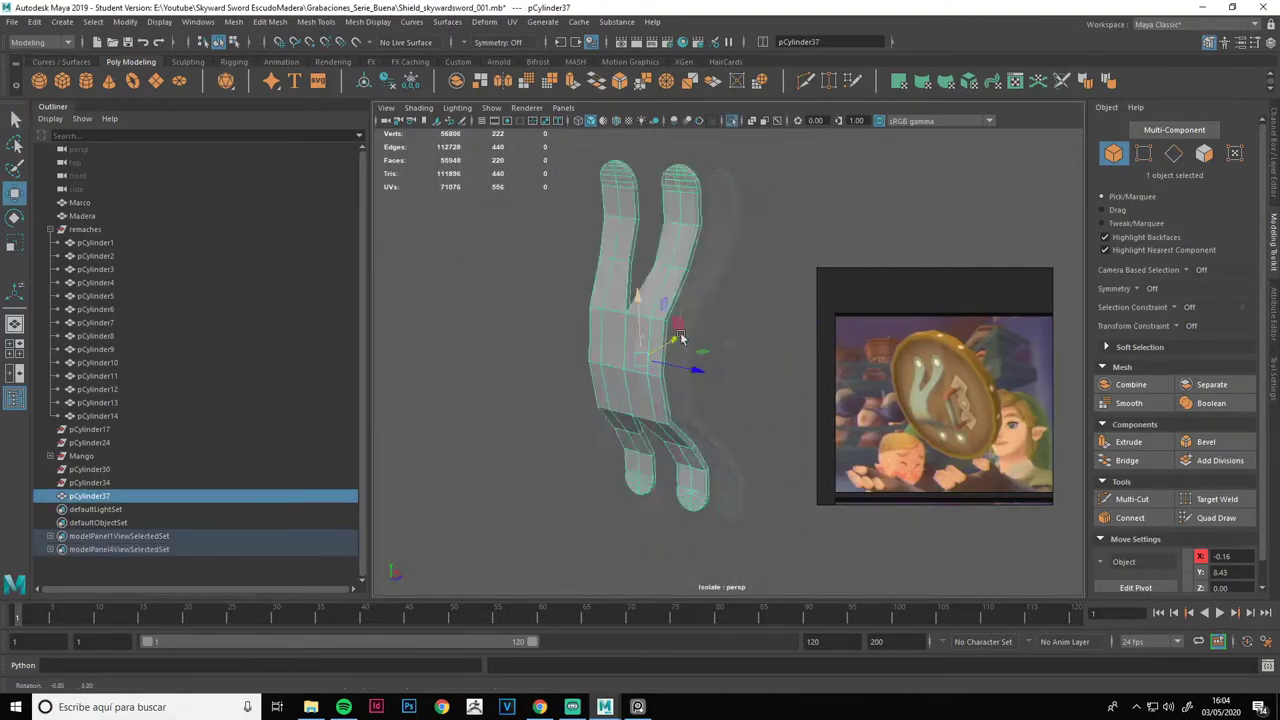
Select the edges where the emblem's legs split apart.
right_drag(728, 281, 728, 250)
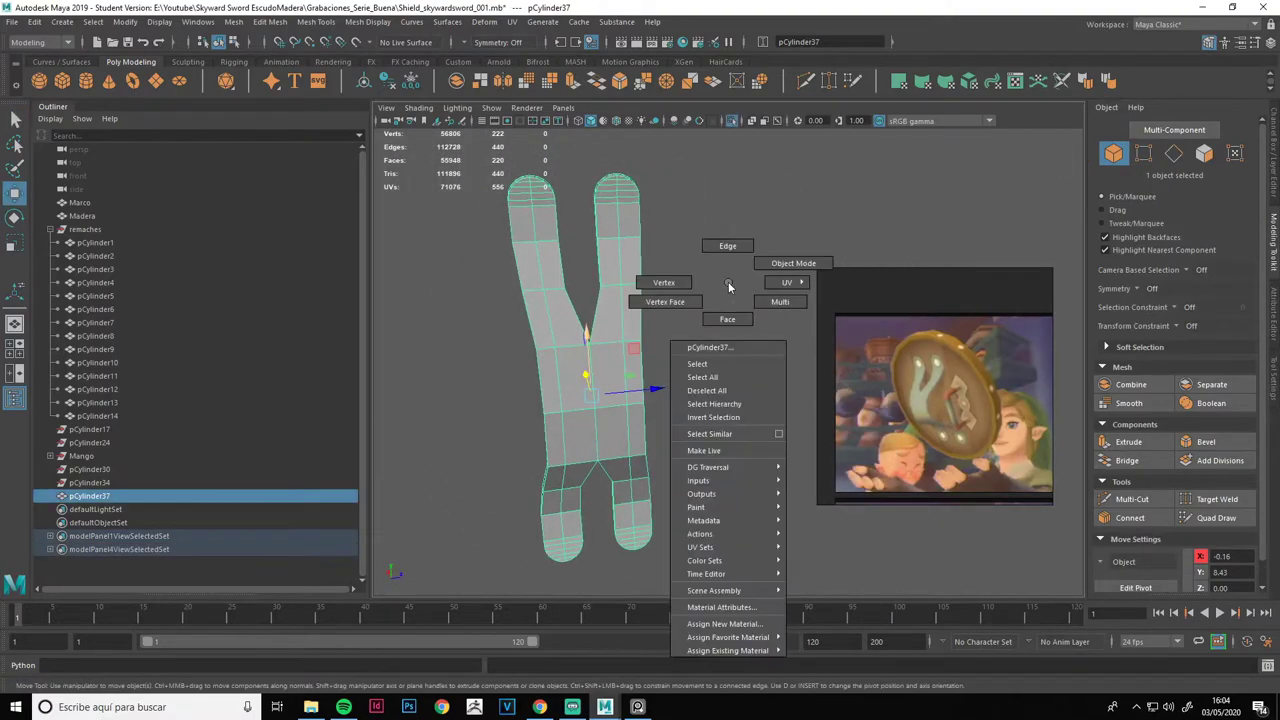
click(595, 425)
mouse_move(595, 425)
alt+mouse_down()
mouse_move(614, 410)
mouse_move(688, 405)
alt+mouse_up()
key(q)
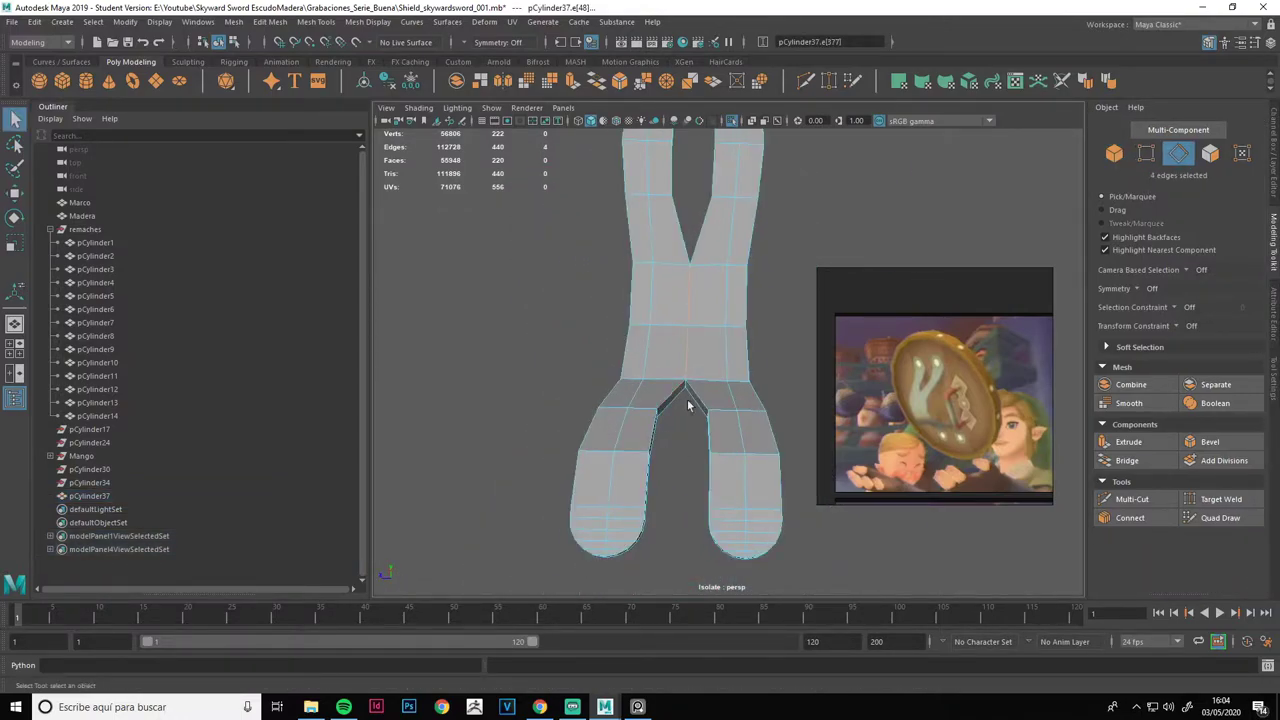
scroll(687, 397, up, 3)
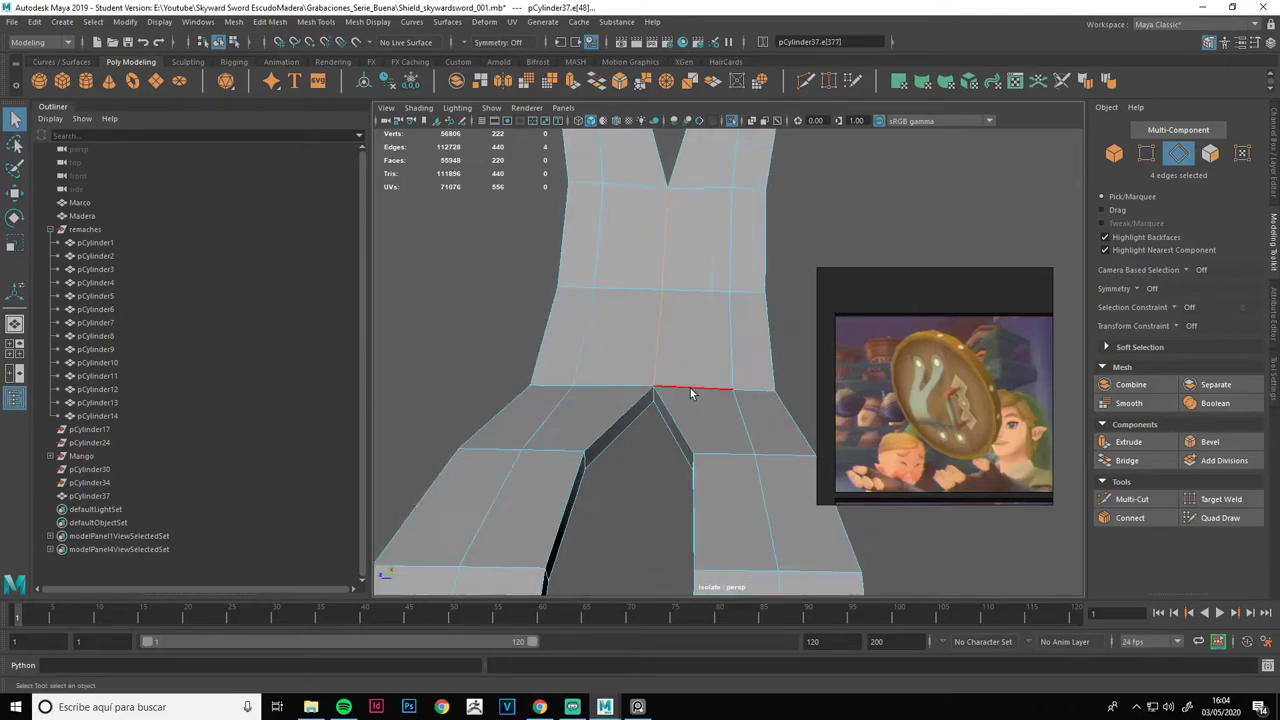
scroll(621, 414, up, 3)
mouse_move(605, 413)
alt+mouse_down()
mouse_move(706, 434)
mouse_move(608, 406)
mouse_move(550, 336)
alt+mouse_up()
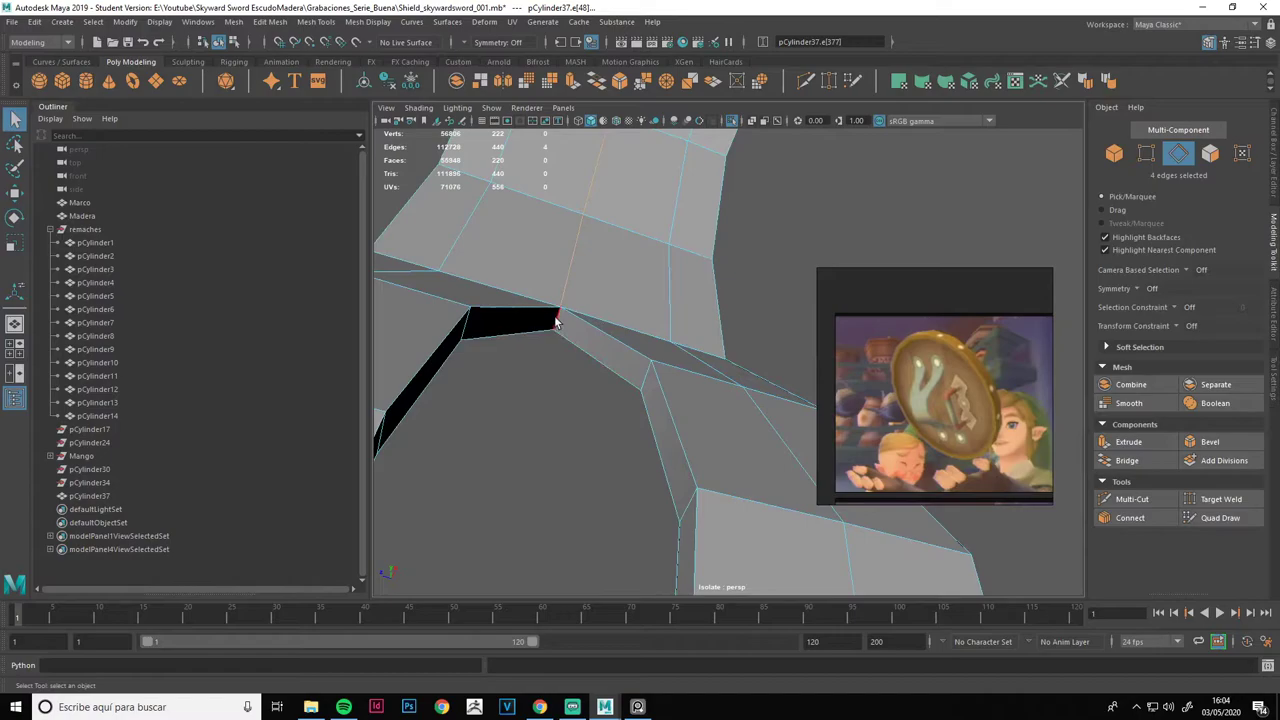
mouse_move(557, 322)
alt+mouse_down()
mouse_move(530, 367)
mouse_move(596, 391)
alt+mouse_up()
Check the six selected edges in wireframe, return to shaded, and bevel them (fraction 0.405, 1 segment).
key(4)
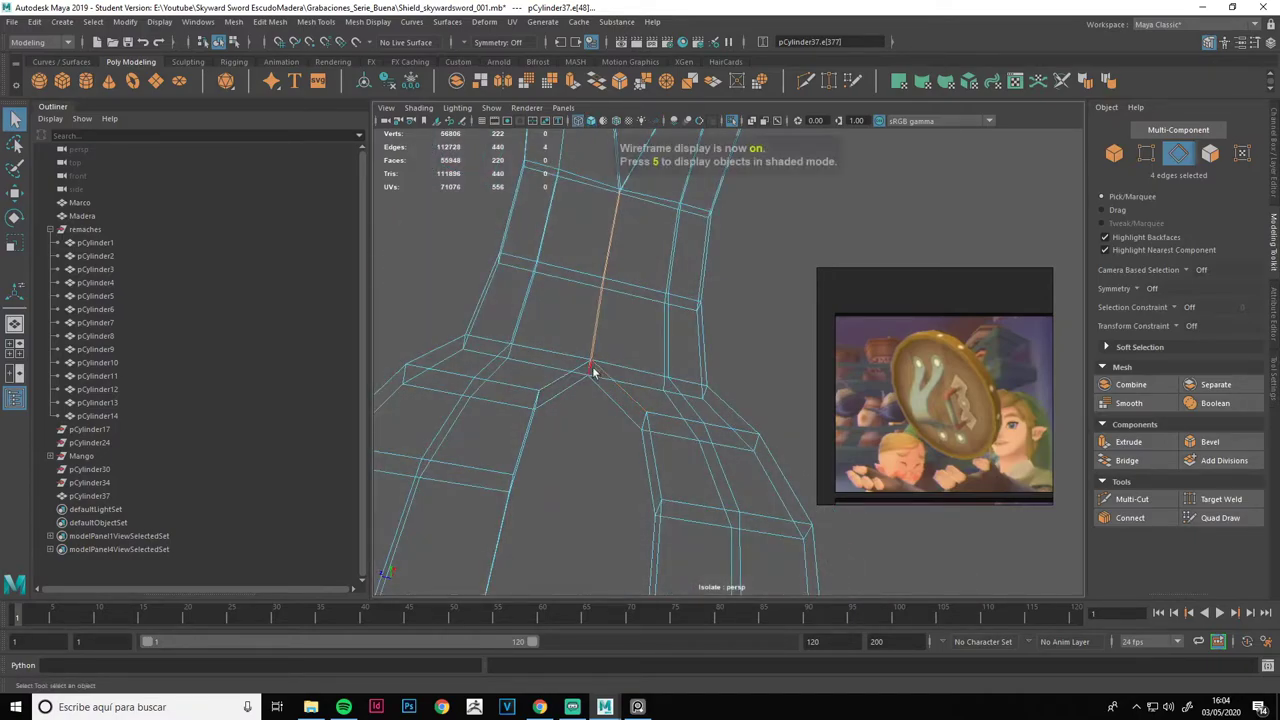
mouse_move(596, 374)
alt+mouse_down()
mouse_move(617, 383)
mouse_move(586, 380)
mouse_move(500, 457)
alt+mouse_up()
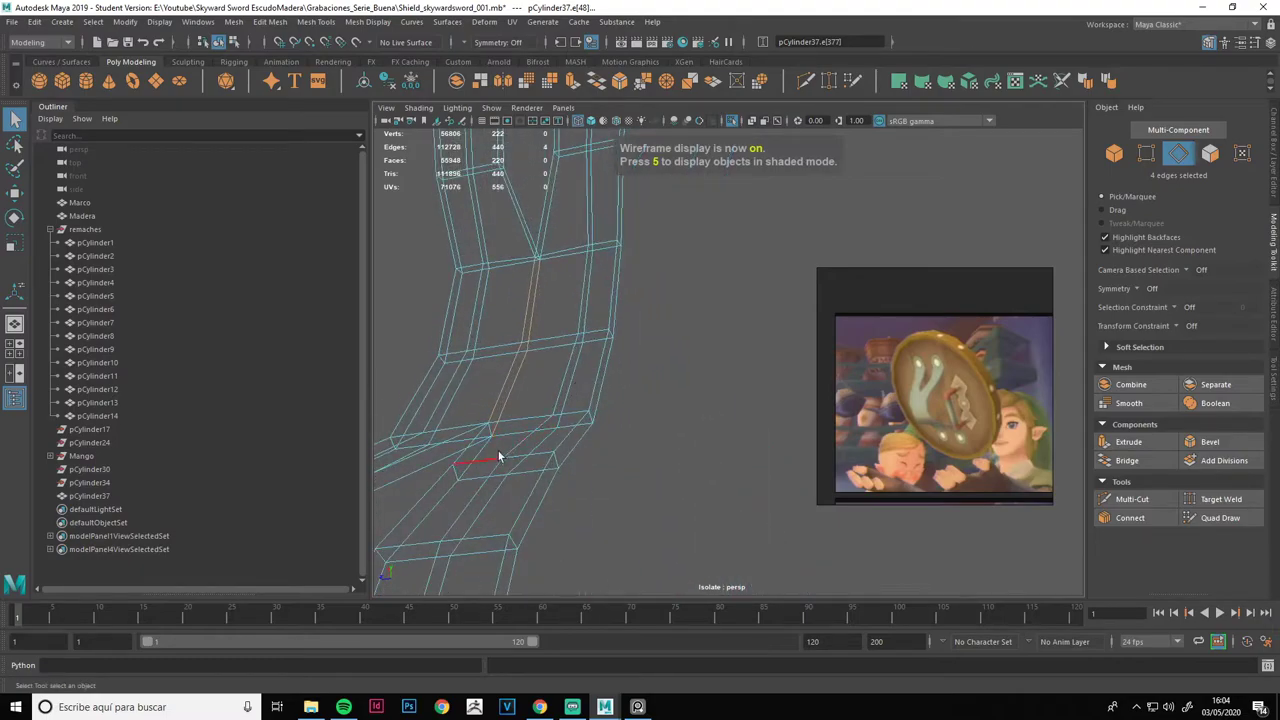
alt+drag(642, 358, 531, 337)
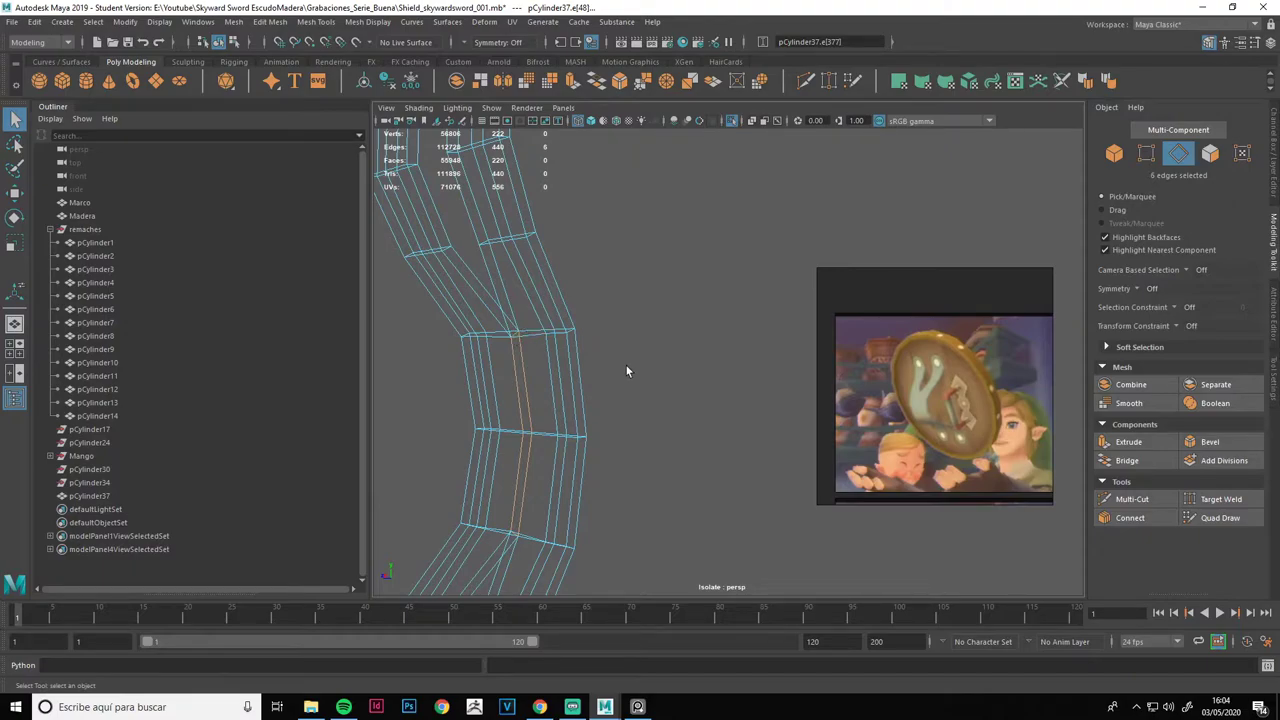
key(5)
mouse_move(642, 372)
alt+mouse_down()
mouse_move(494, 380)
mouse_move(760, 380)
alt+mouse_up()
click(1211, 442)
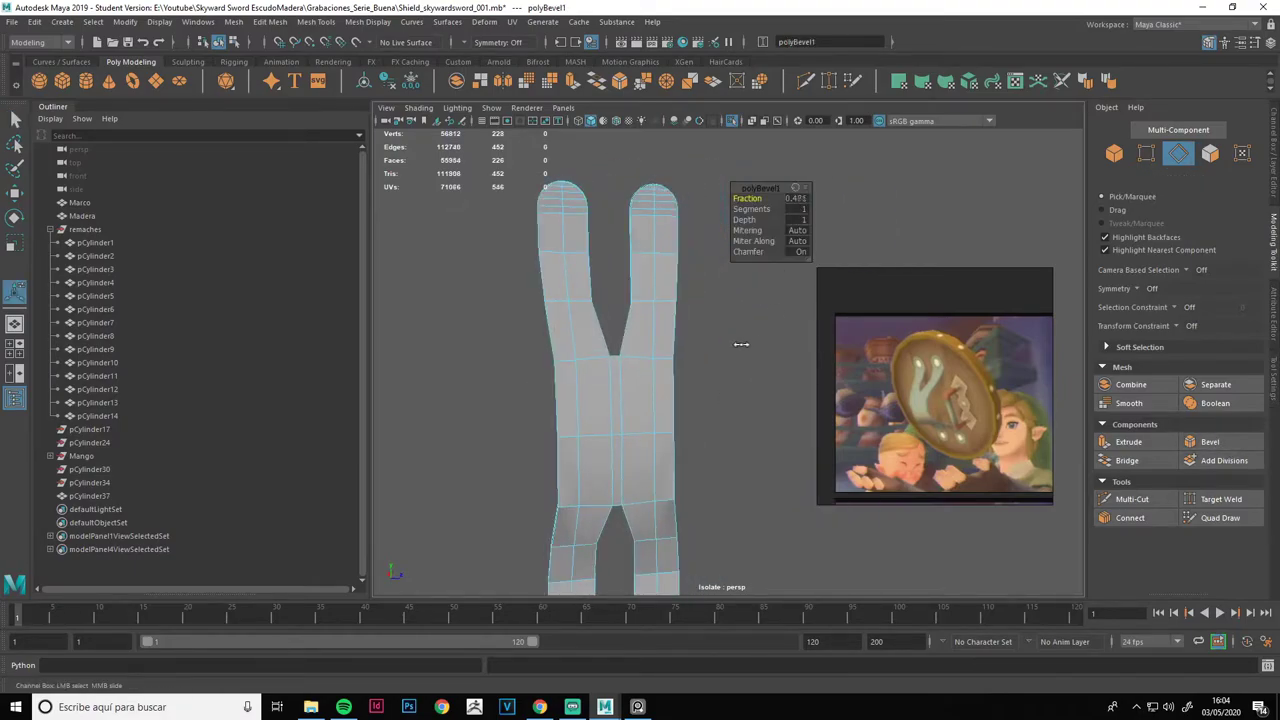
Save the beveled piece and reselect it with smooth preview turned off.
right_drag(723, 374, 798, 335)
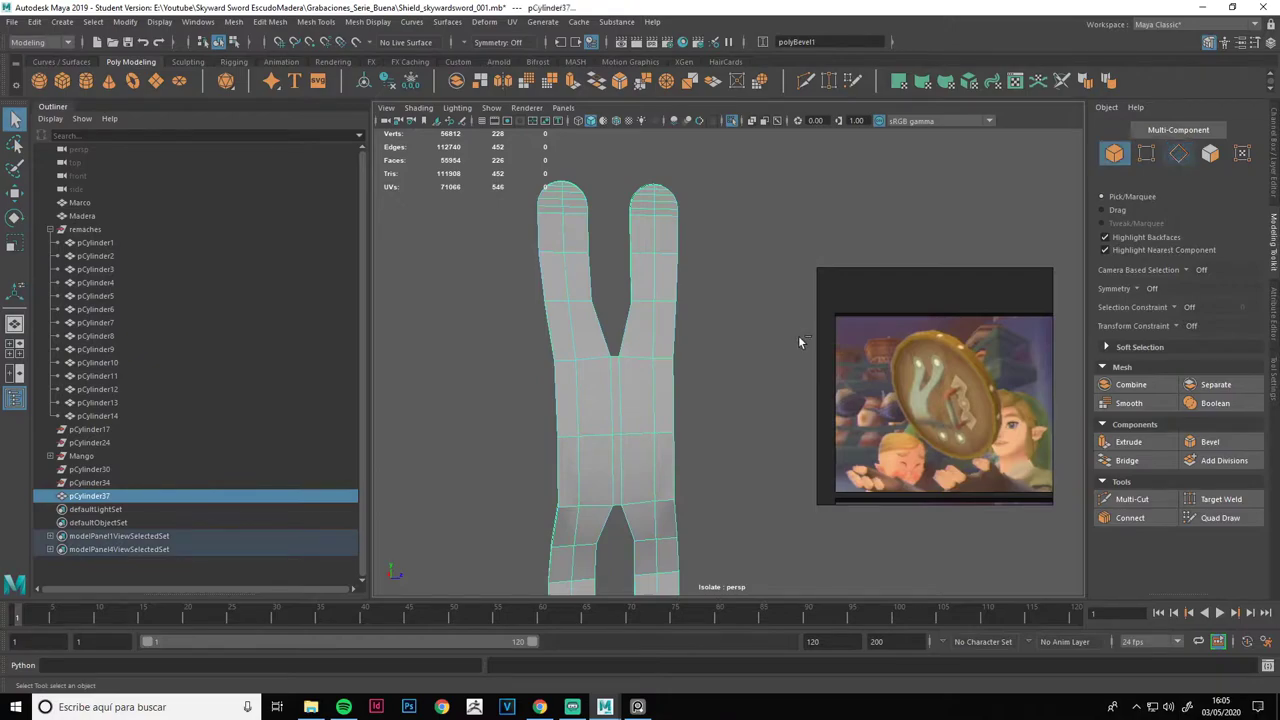
key(ctrl+s)
click(612, 363)
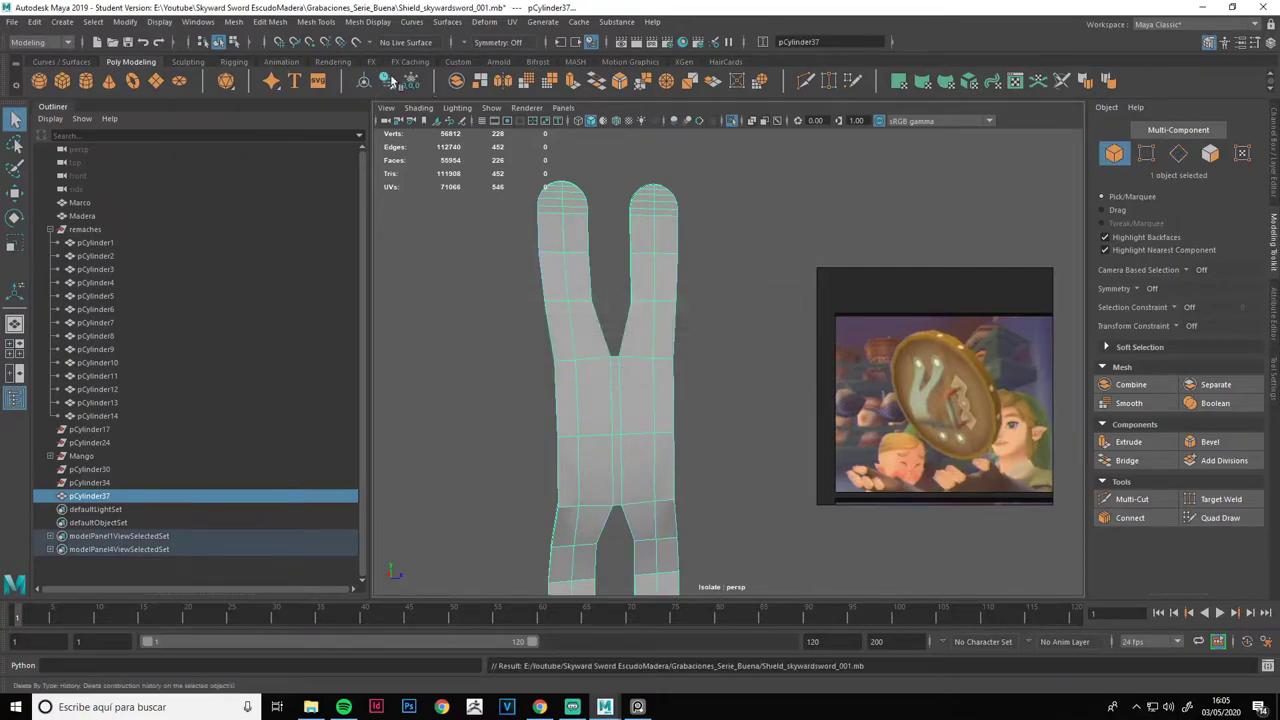
right_drag(733, 205, 734, 168)
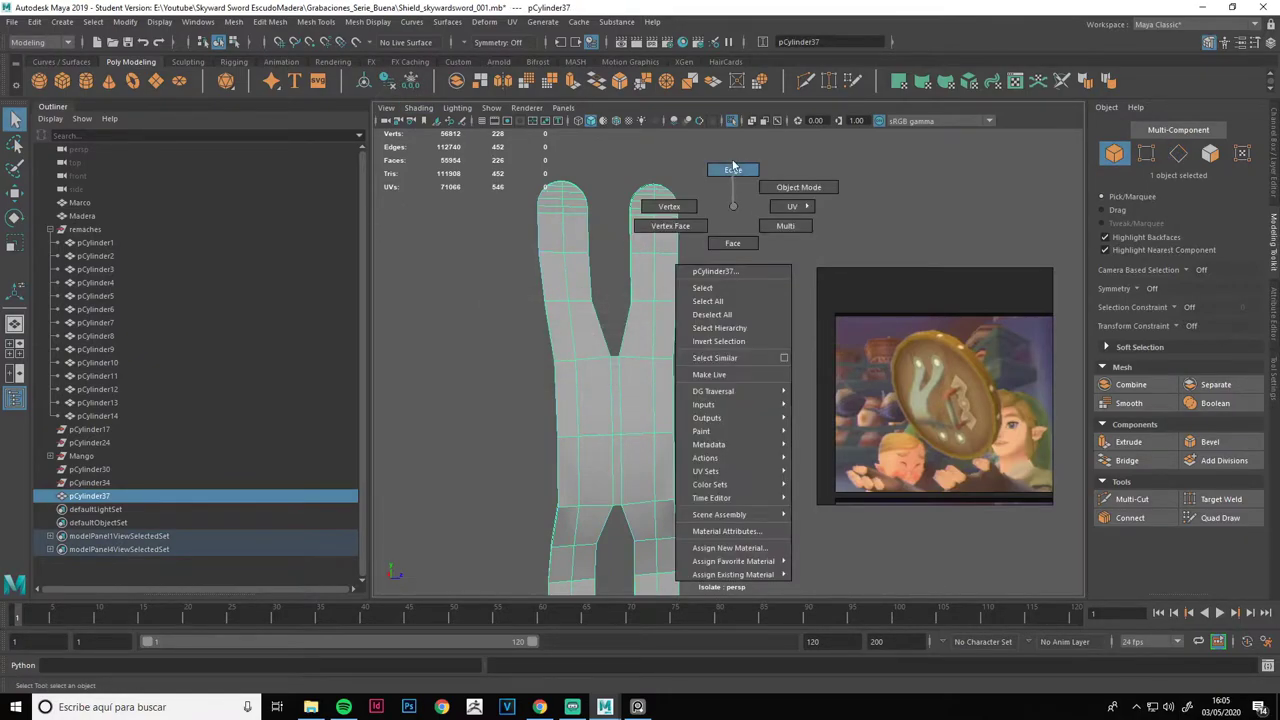
alt+drag(683, 302, 666, 340)
right_drag(660, 272, 758, 227)
mouse_move(629, 314)
alt+mouse_down()
mouse_move(576, 327)
mouse_move(622, 344)
alt+mouse_up()
click(713, 358)
key(1)
Pick a side face of the Y-shaped piece and grow the selection to its 148 front faces.
scroll(727, 319, up, 2)
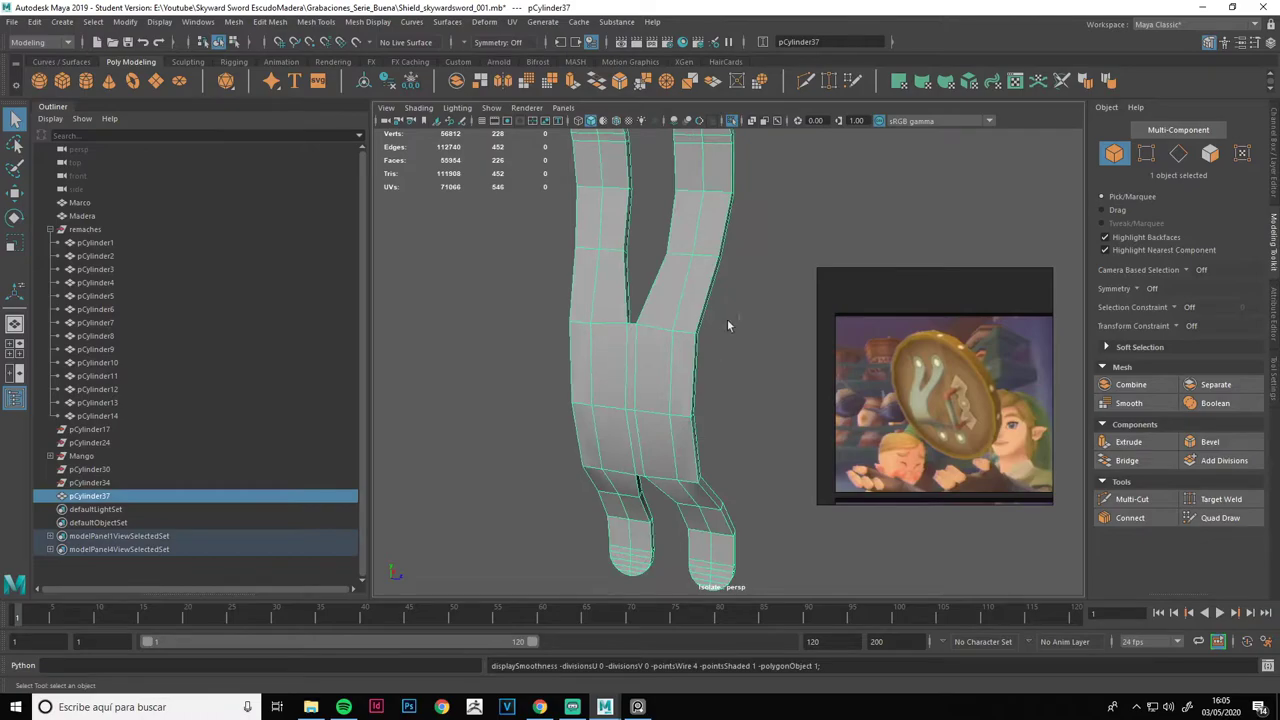
right_drag(727, 319, 745, 262)
click(690, 375)
alt+drag(688, 378, 697, 371)
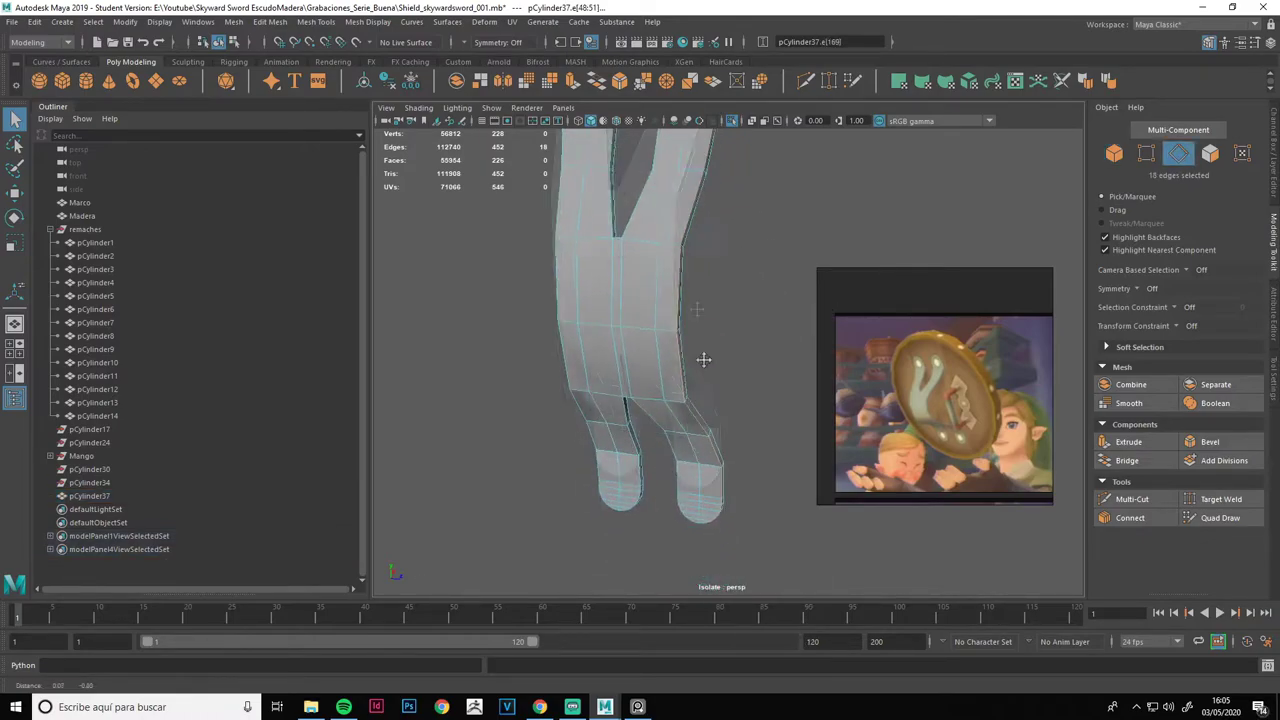
alt+middle_drag(697, 371, 665, 212)
mouse_move(665, 212)
alt+mouse_down()
mouse_move(631, 289)
mouse_move(521, 253)
alt+mouse_up()
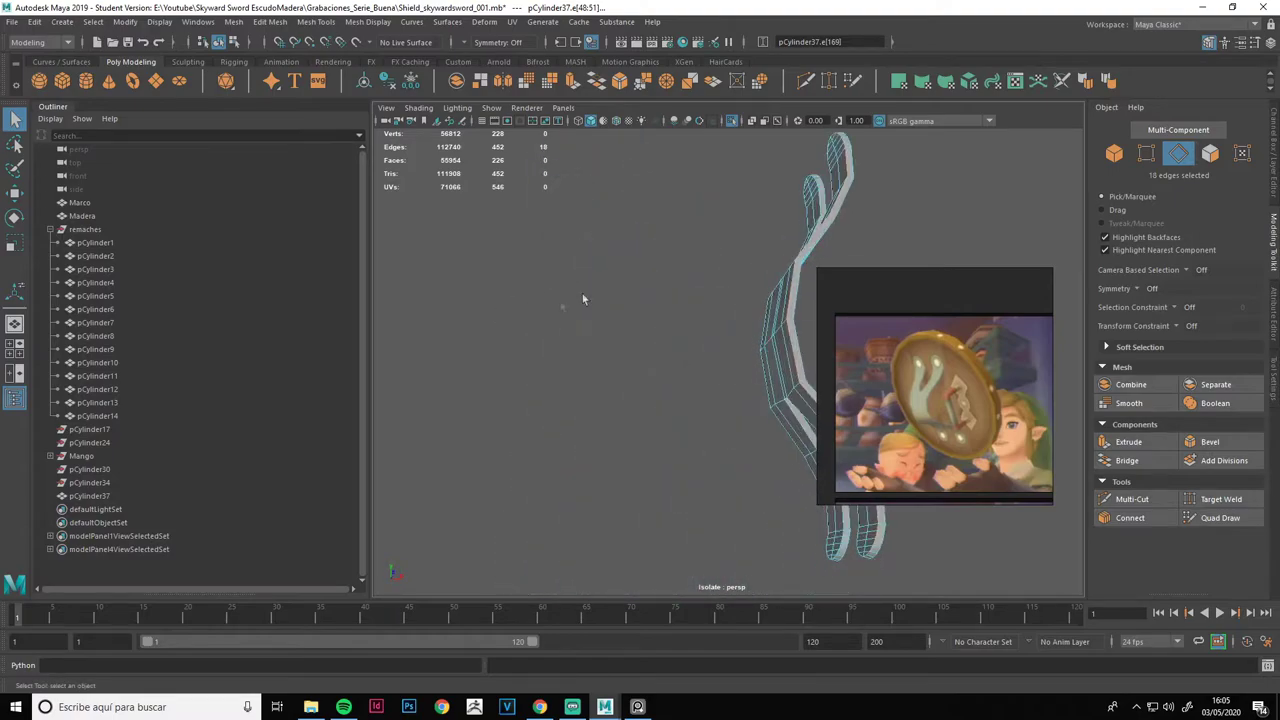
right_drag(521, 253, 517, 289)
click(692, 340)
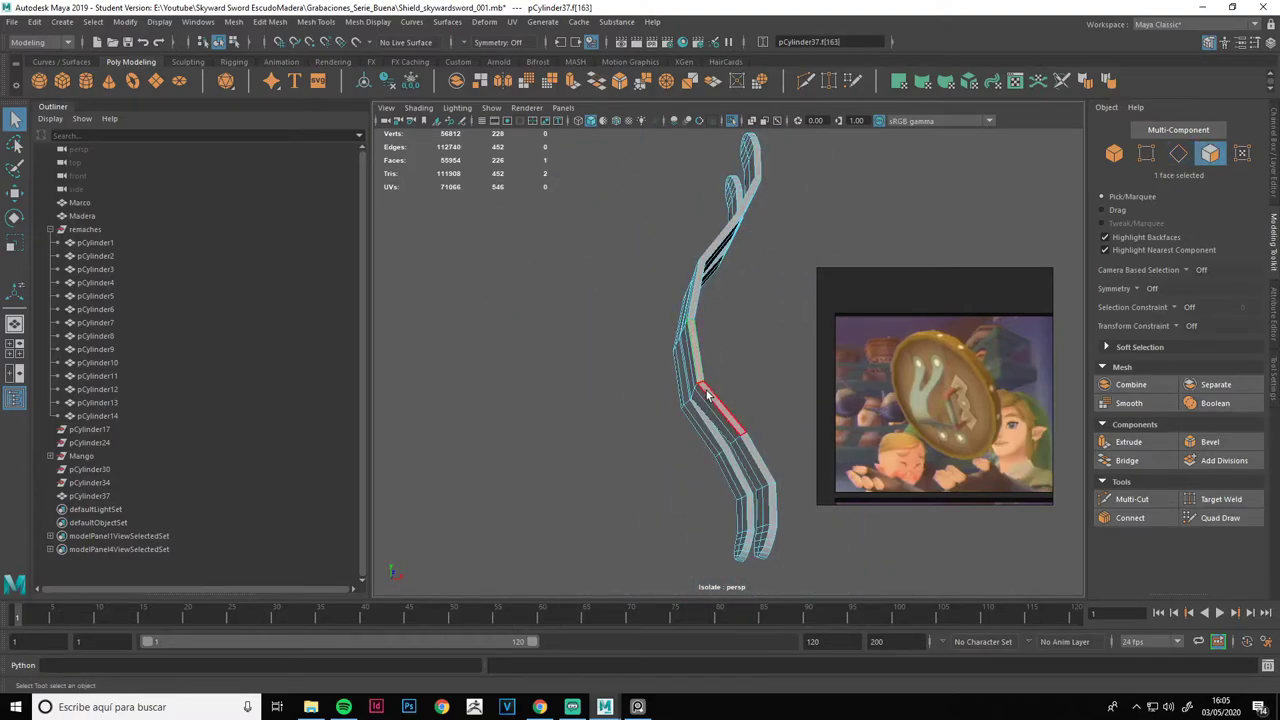
mouse_move(659, 365)
alt+mouse_down()
mouse_move(734, 263)
mouse_move(694, 314)
mouse_move(563, 337)
mouse_move(632, 349)
mouse_move(523, 303)
mouse_move(548, 321)
alt+mouse_up()
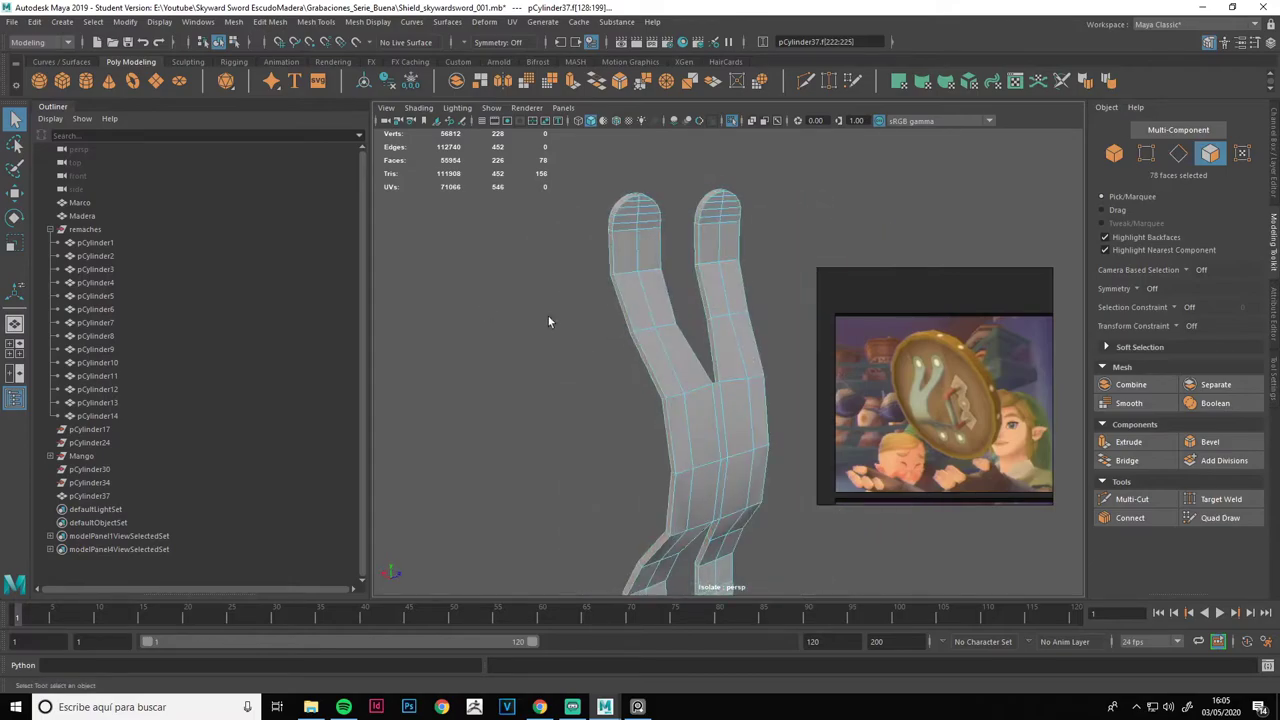
key(shift+period)
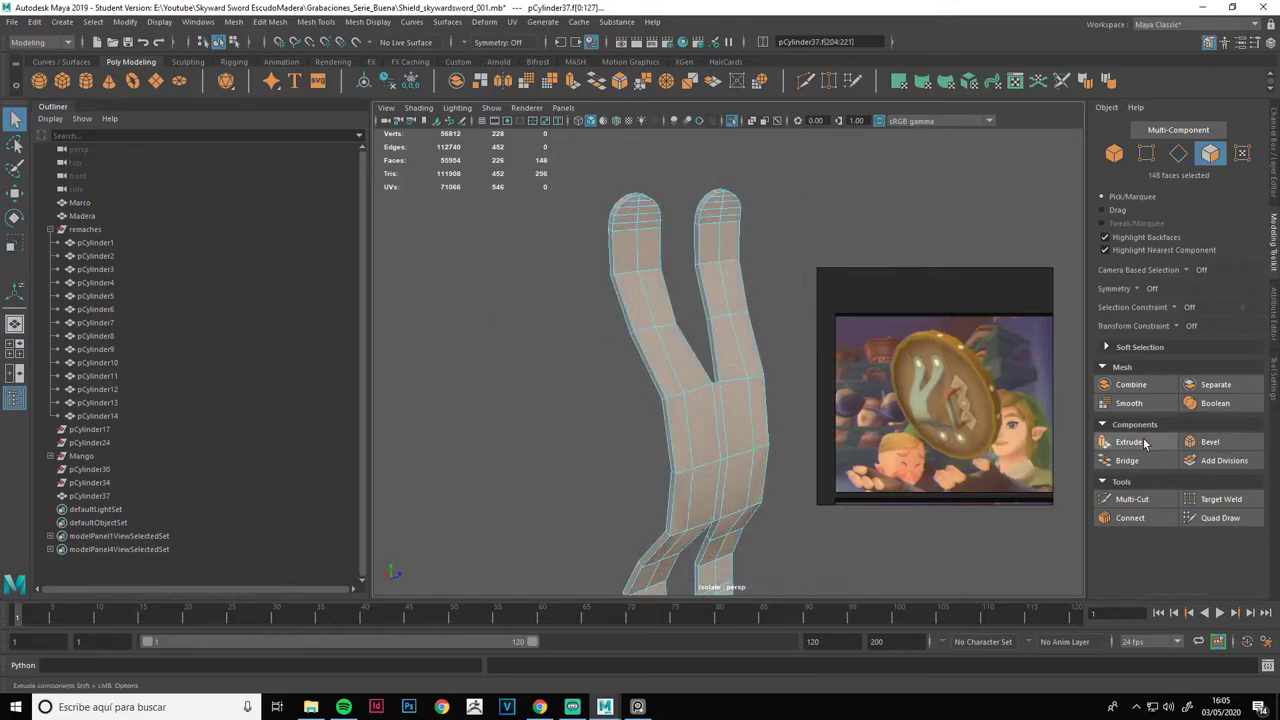
Extrude the 148 front faces with a 0.011 offset, then reselect pCylinder37 in Object Mode.
click(1146, 443)
alt+drag(592, 235, 629, 325)
scroll(600, 260, up, 3)
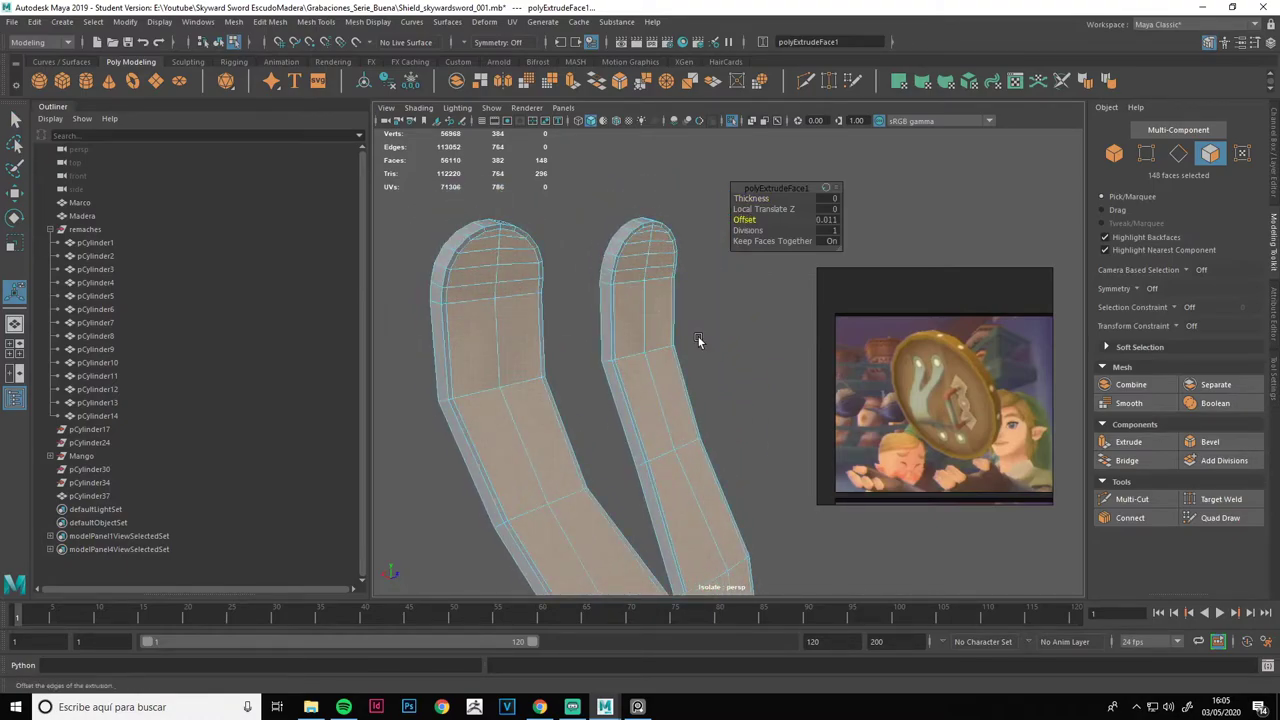
mouse_move(698, 337)
alt+mouse_down()
mouse_move(646, 400)
mouse_move(543, 366)
mouse_move(660, 440)
mouse_move(617, 334)
mouse_move(726, 339)
mouse_move(780, 369)
mouse_move(600, 371)
mouse_move(586, 394)
mouse_move(553, 388)
mouse_move(621, 218)
mouse_move(650, 303)
mouse_move(673, 313)
alt+mouse_up()
scroll(646, 400, up, 3)
key(q)
key(F8)
click(660, 203)
click(673, 316)
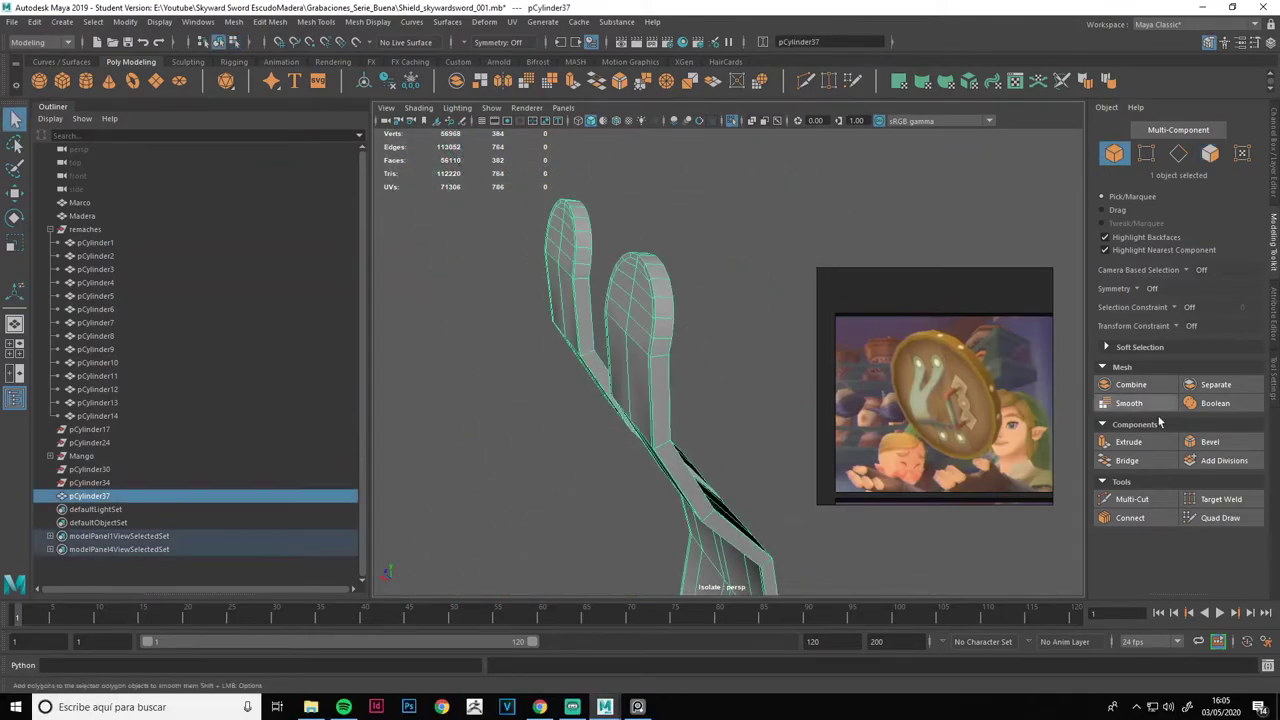
Cut a new edge loop across the Y-shaped piece with Multi-Cut.
click(1132, 500)
mouse_move(780, 377)
alt+mouse_down()
mouse_move(528, 371)
mouse_move(540, 372)
mouse_move(545, 307)
alt+mouse_up()
ctrl+click(540, 372)
key(3)
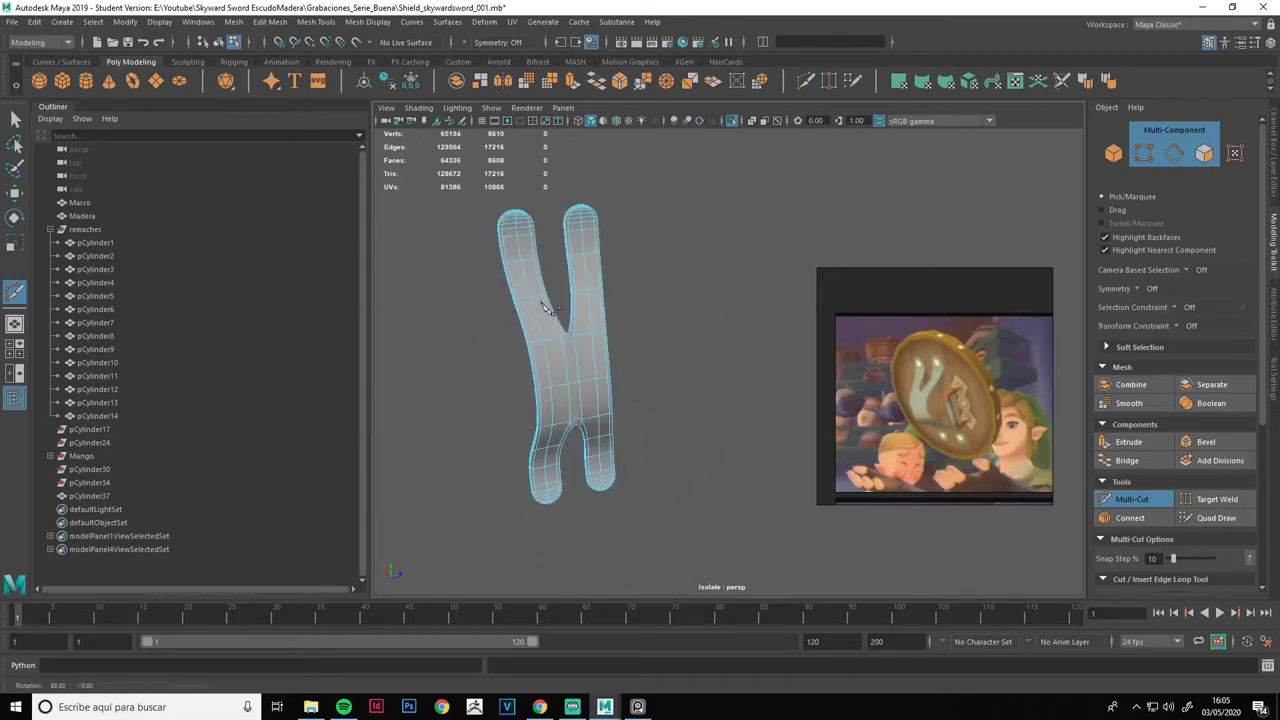
key(q)
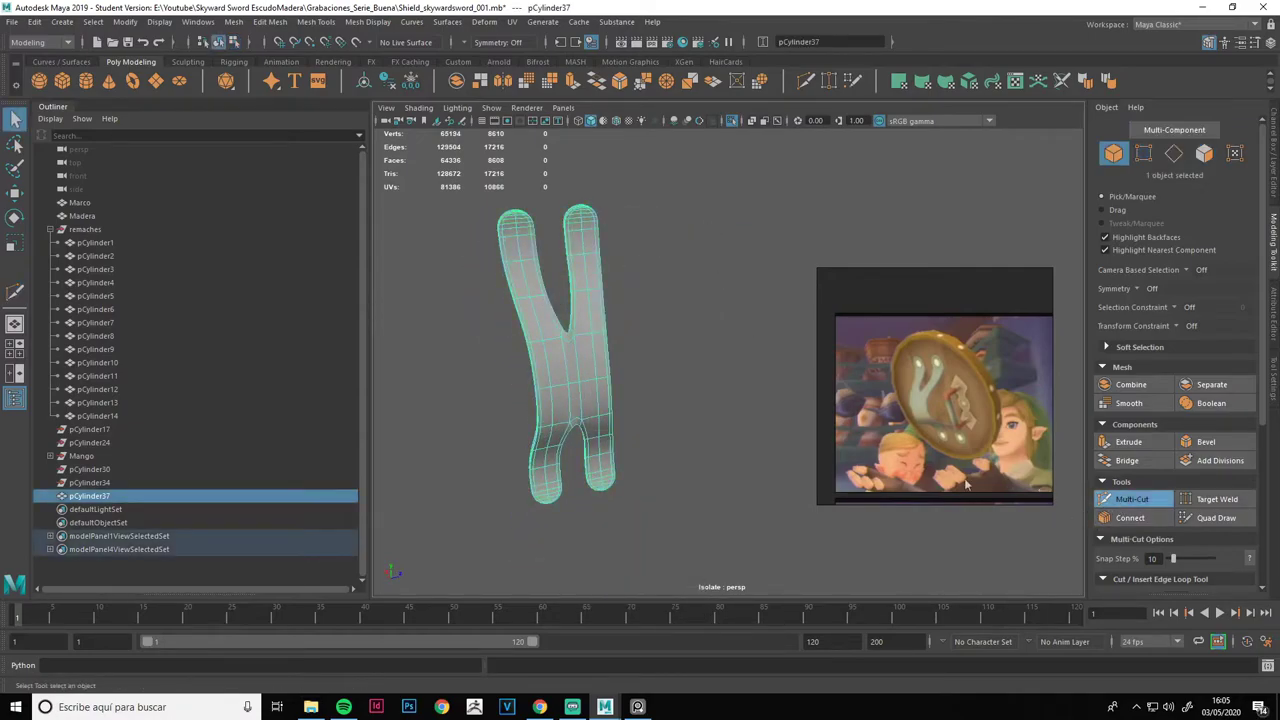
click(724, 408)
mouse_move(724, 408)
alt+mouse_down()
mouse_move(796, 387)
mouse_move(686, 383)
alt+mouse_up()
click(622, 390)
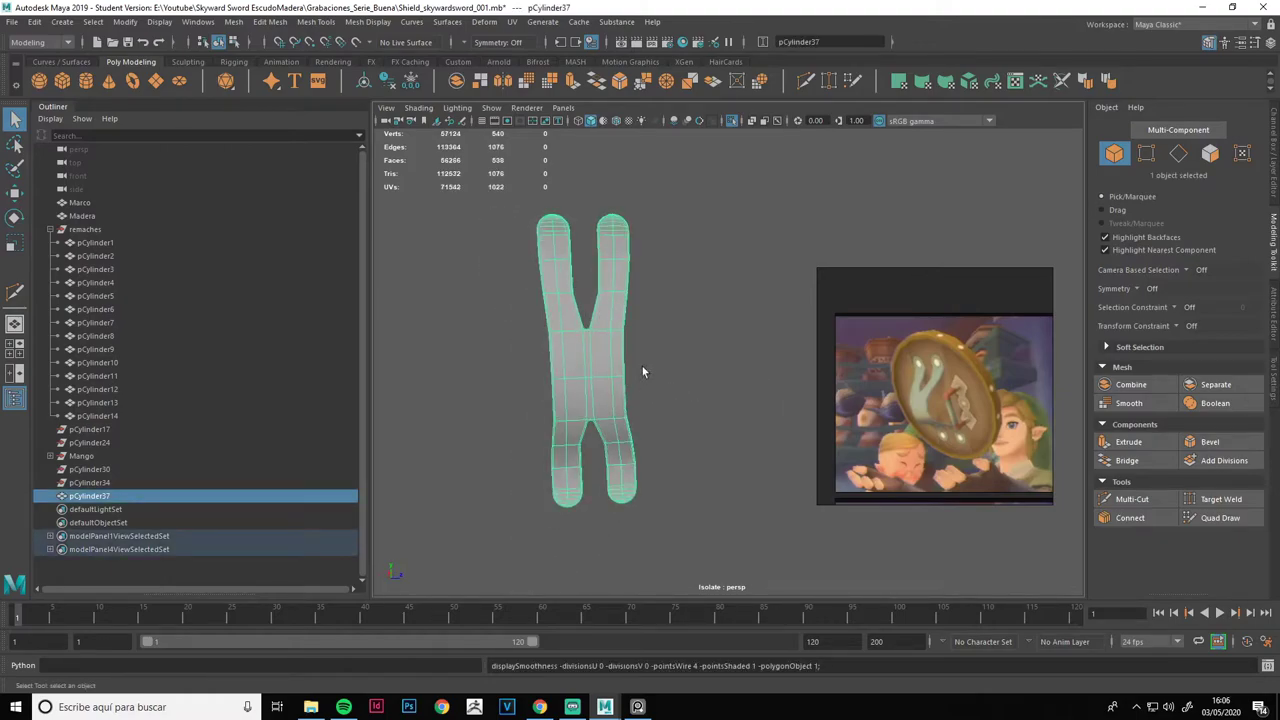
alt+middle_drag(642, 372, 686, 383)
Save, then connect selected edges into a new loop and move it to reshape the bend.
key(ctrl+s)
click(623, 366)
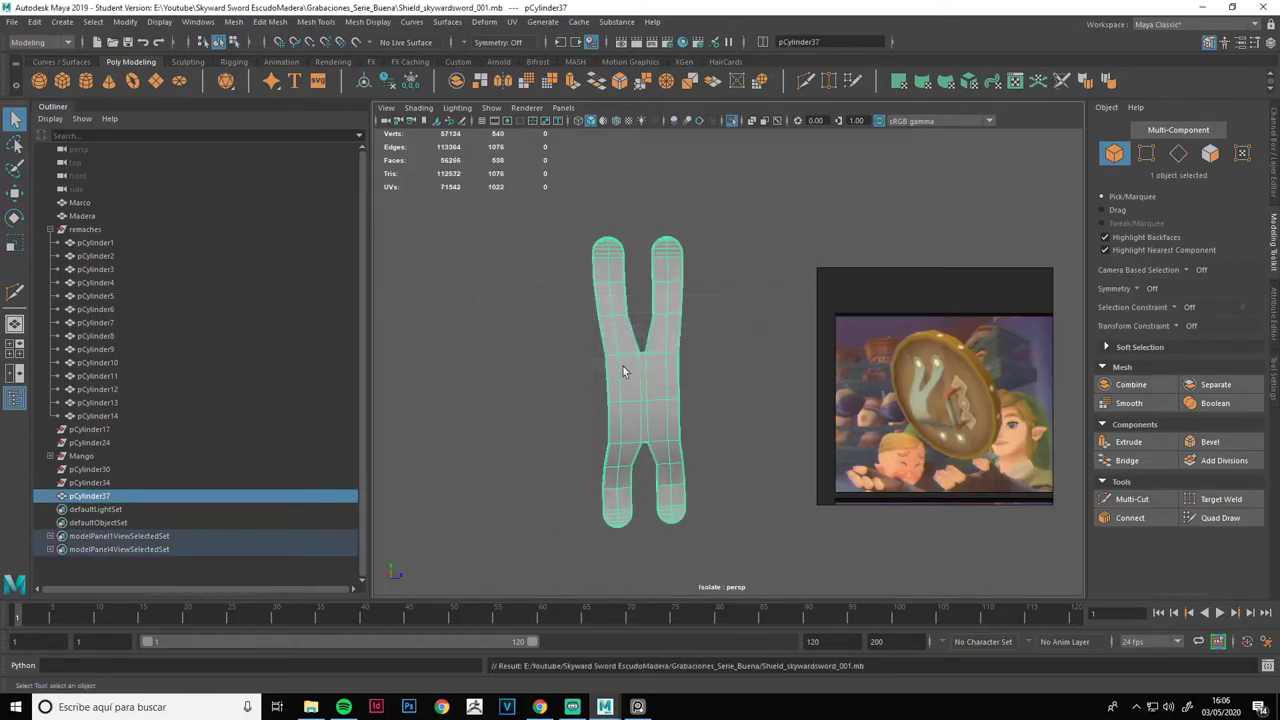
scroll(623, 366, up, 2)
right_drag(735, 342, 738, 373)
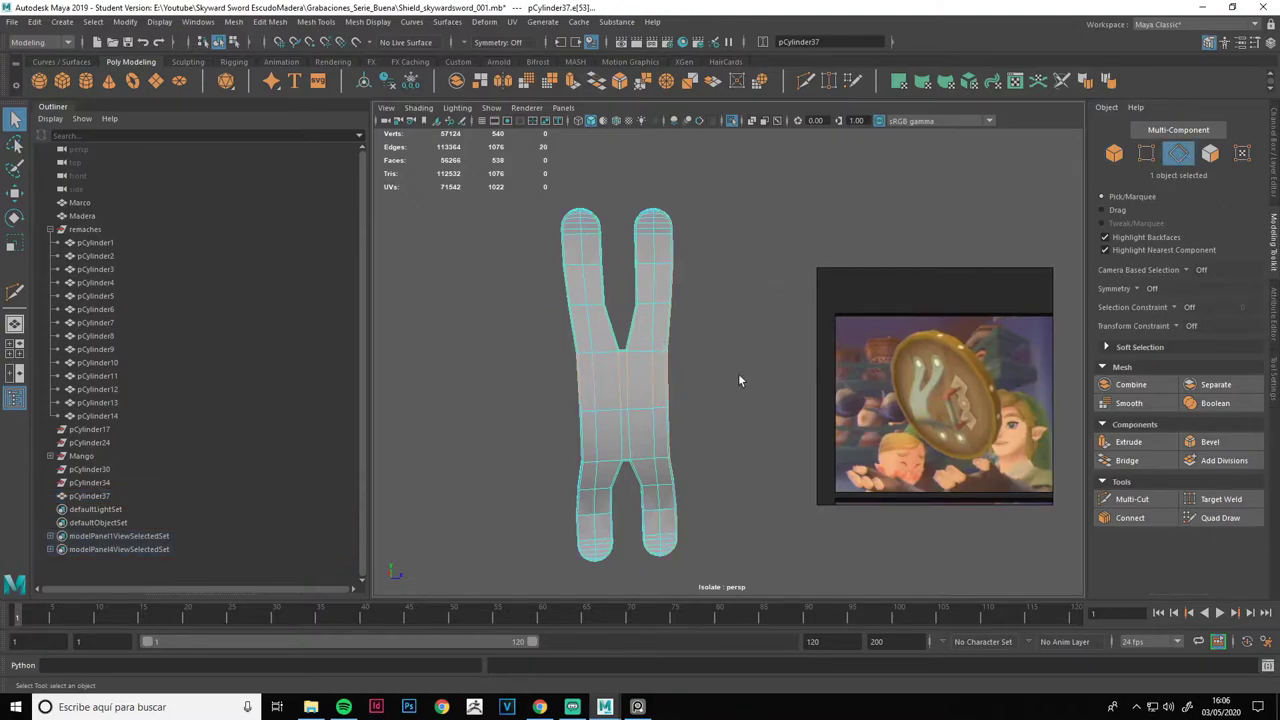
mouse_move(701, 438)
shift+mouse_down()
mouse_move(686, 374)
mouse_move(722, 370)
shift+mouse_up()
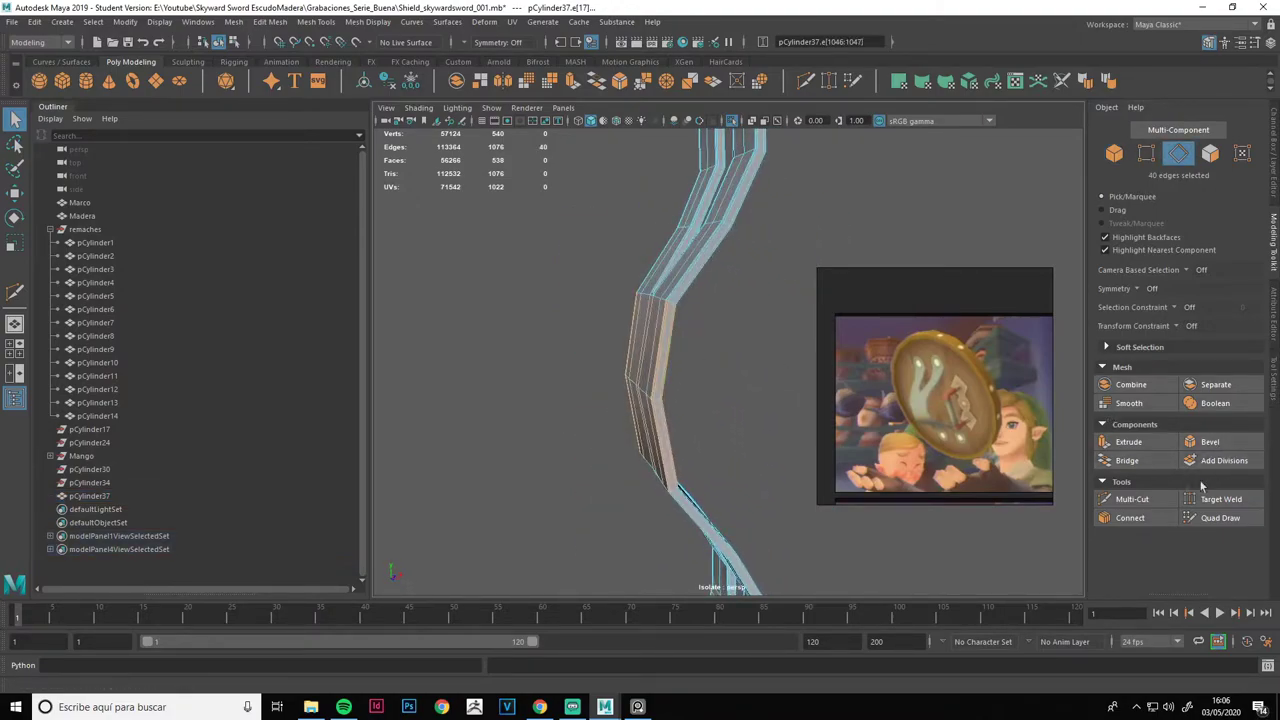
click(1142, 517)
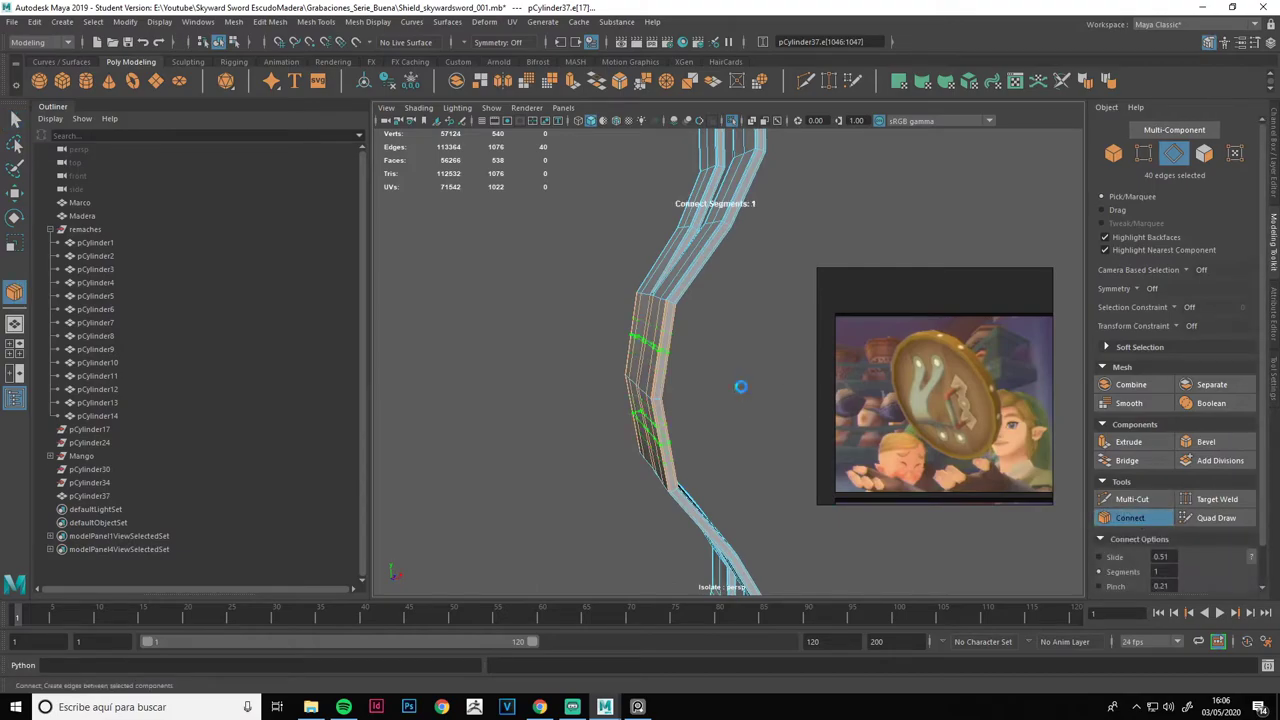
key(Return)
key(w)
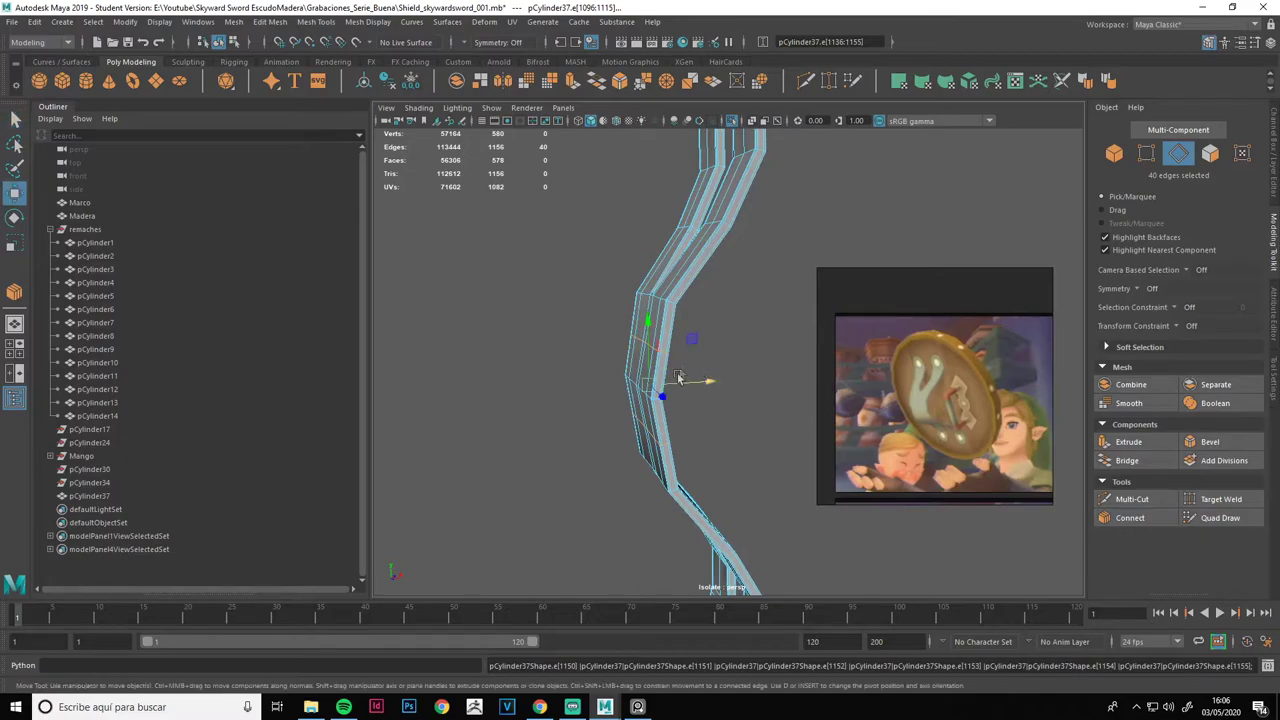
drag(678, 377, 700, 390)
Select vertices along the bend and return to object mode.
click(755, 385)
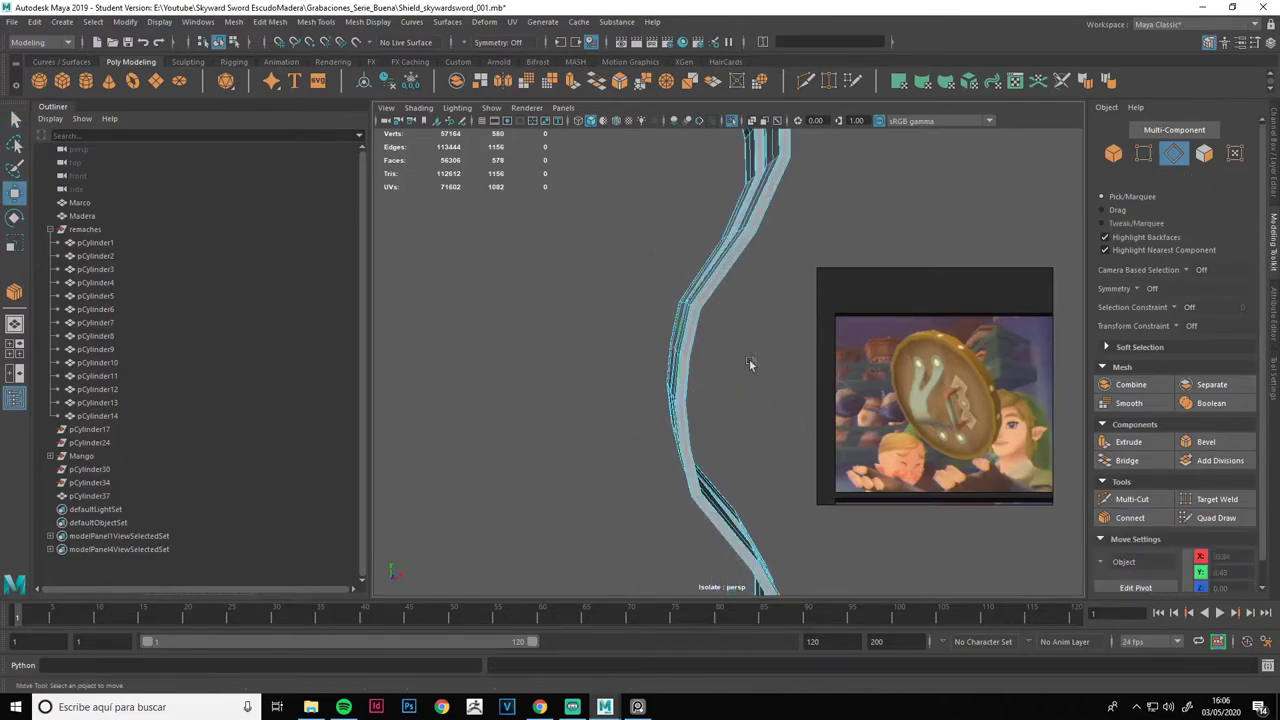
alt+drag(749, 359, 674, 388)
right_drag(721, 359, 594, 334)
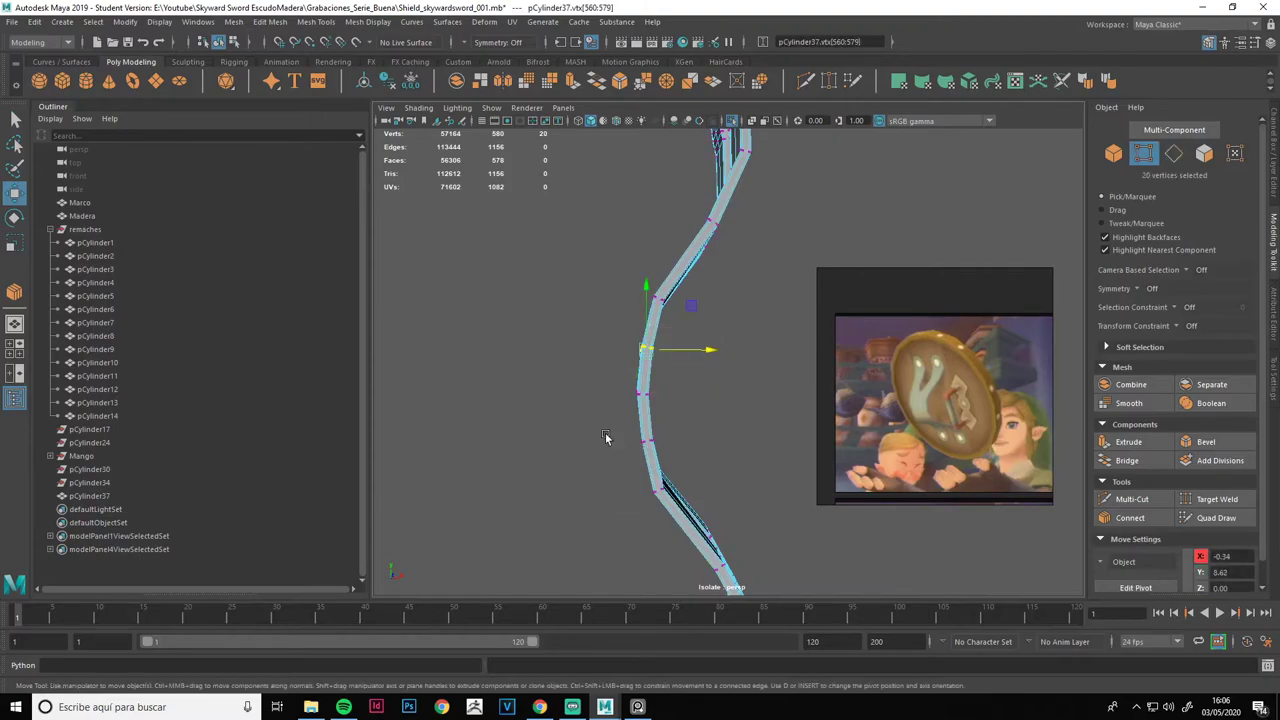
alt+drag(605, 437, 620, 420)
shift+right_drag(620, 400, 660, 420)
right_click(637, 378)
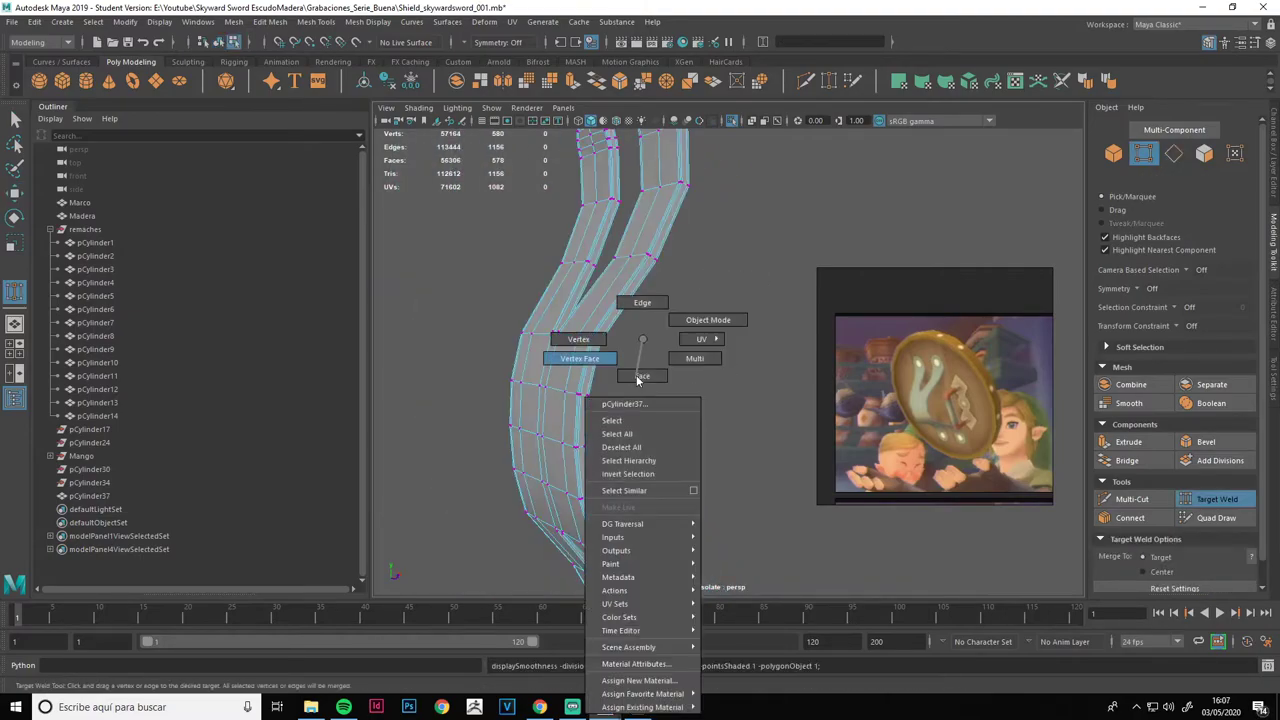
right_drag(637, 378, 708, 320)
alt+drag(712, 325, 733, 360)
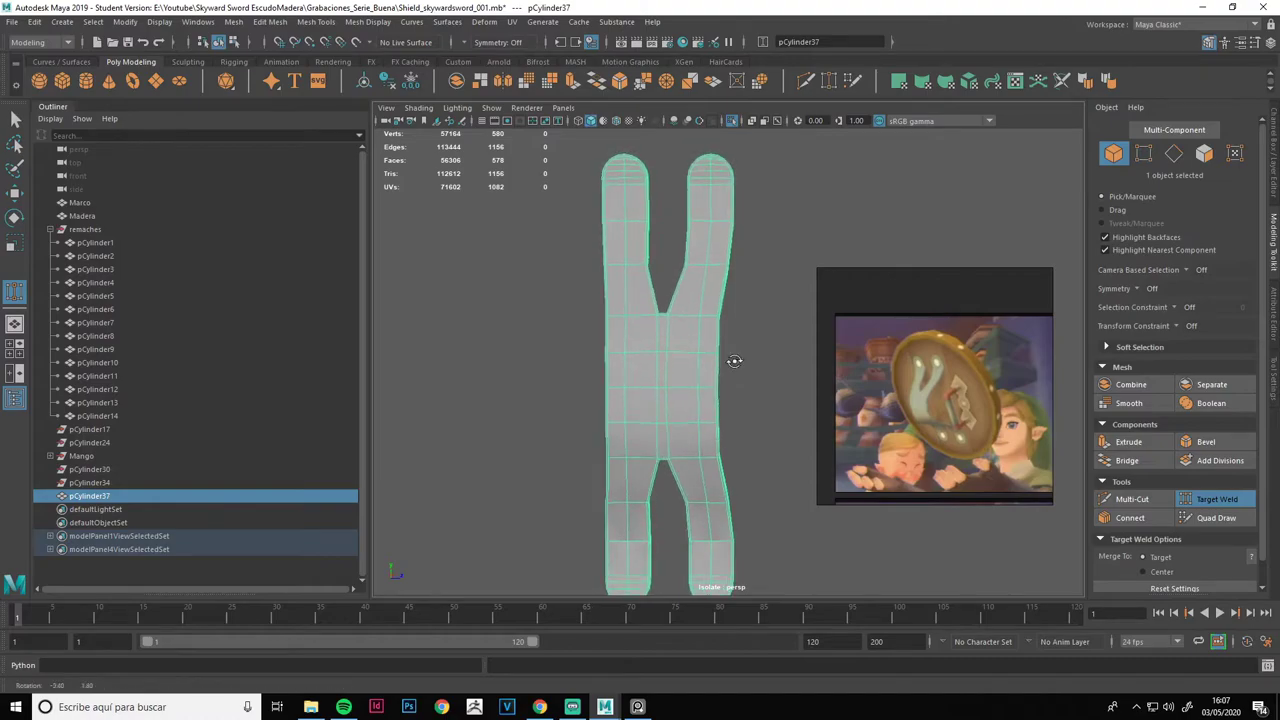
scroll(666, 358, up, 3)
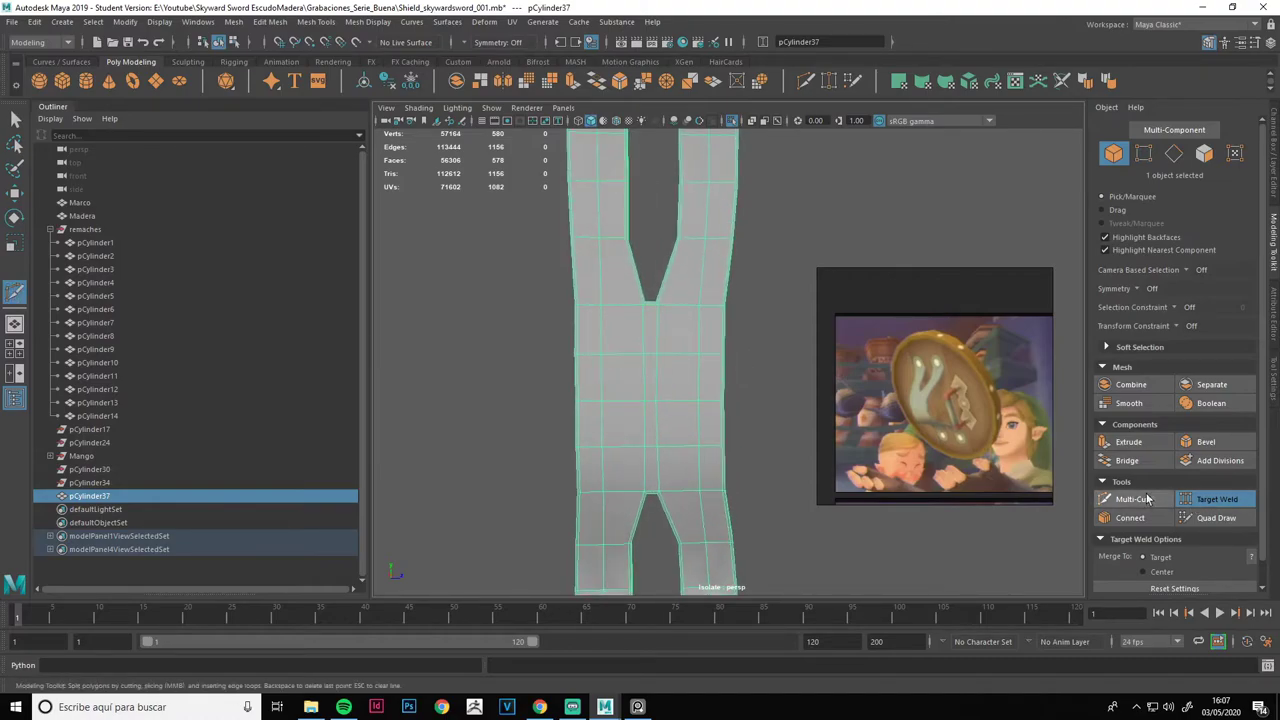
Target Weld a stray junction vertex onto its neighbour, then exit isolate to show the full shield.
right_drag(766, 334, 683, 344)
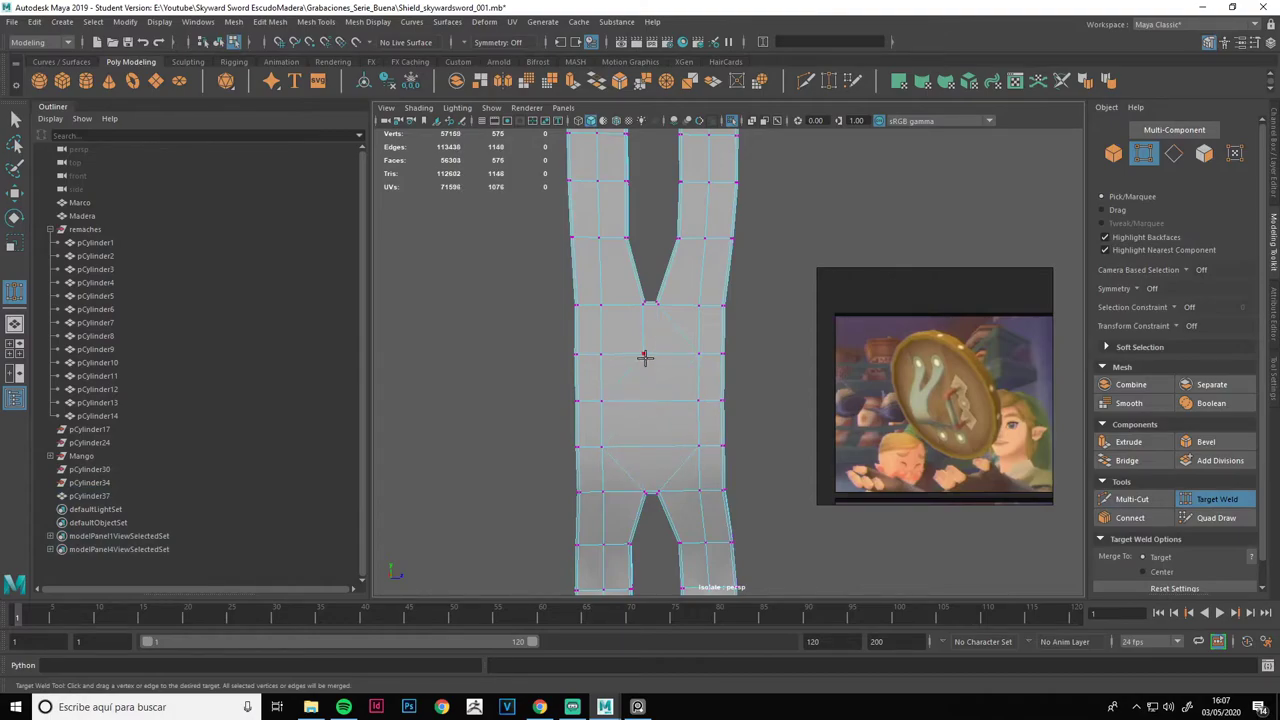
drag(664, 360, 664, 360)
scroll(690, 330, down, 1)
right_drag(706, 306, 760, 285)
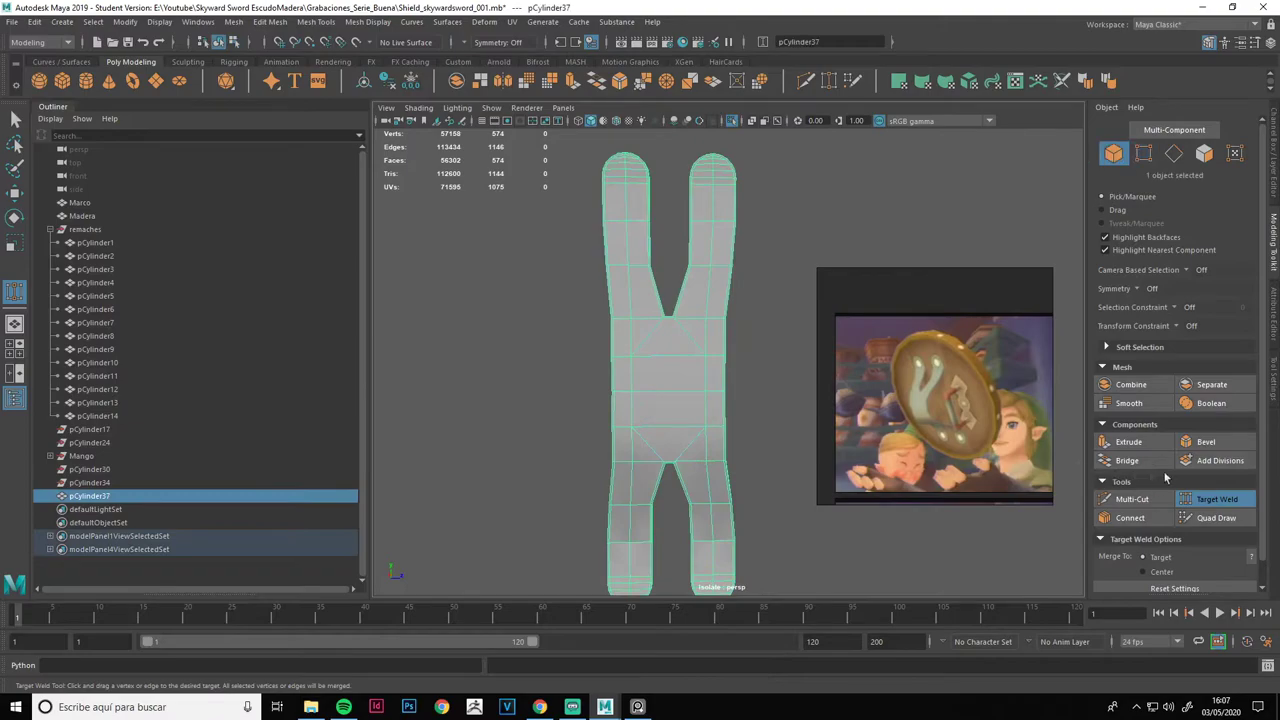
key(q)
mouse_move(729, 349)
alt+mouse_down()
mouse_move(658, 392)
mouse_move(705, 308)
mouse_move(706, 251)
alt+mouse_up()
key(ctrl+1)
scroll(707, 317, up, 3)
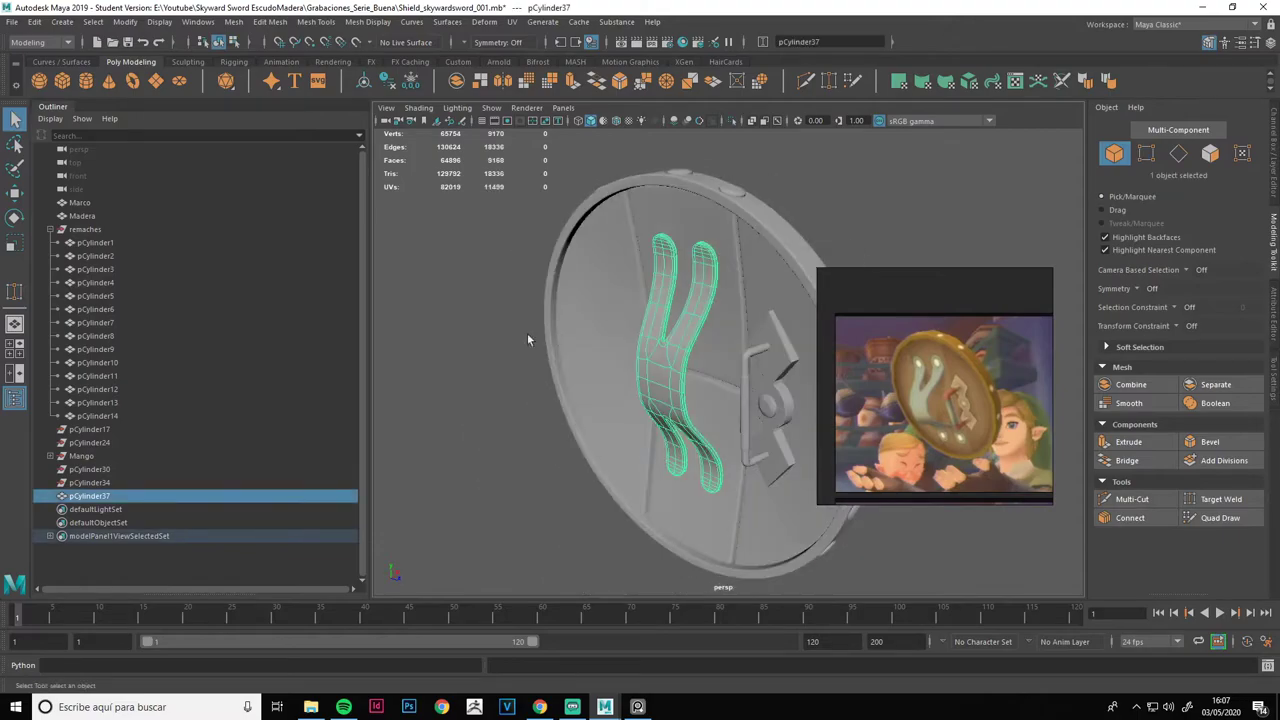
Save the scene with Ctrl+S, accepting the student-version warning.
click(706, 251)
scroll(688, 270, up, 5)
scroll(688, 270, down, 5)
scroll(685, 273, down, 5)
mouse_move(685, 273)
alt+mouse_down()
mouse_move(553, 330)
mouse_move(621, 325)
alt+mouse_up()
key(ctrl+s)
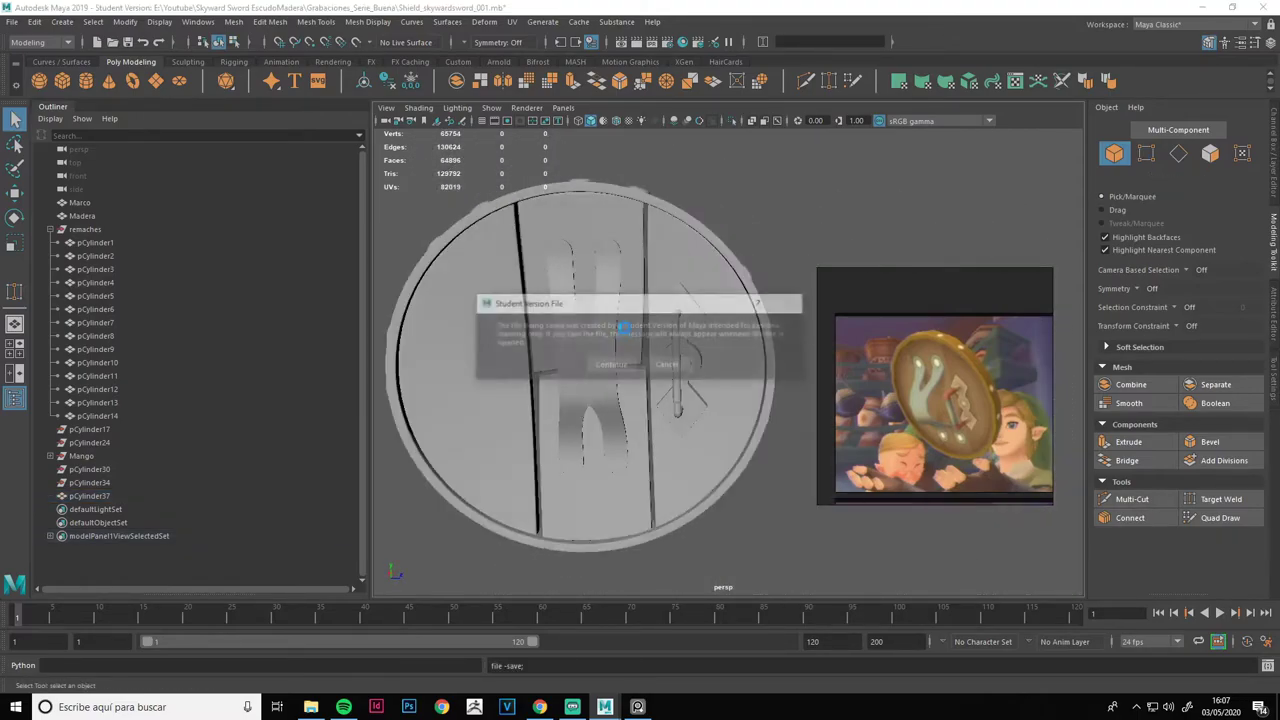
click(614, 366)
Move the handle piece into its new position on the shield front.
click(686, 368)
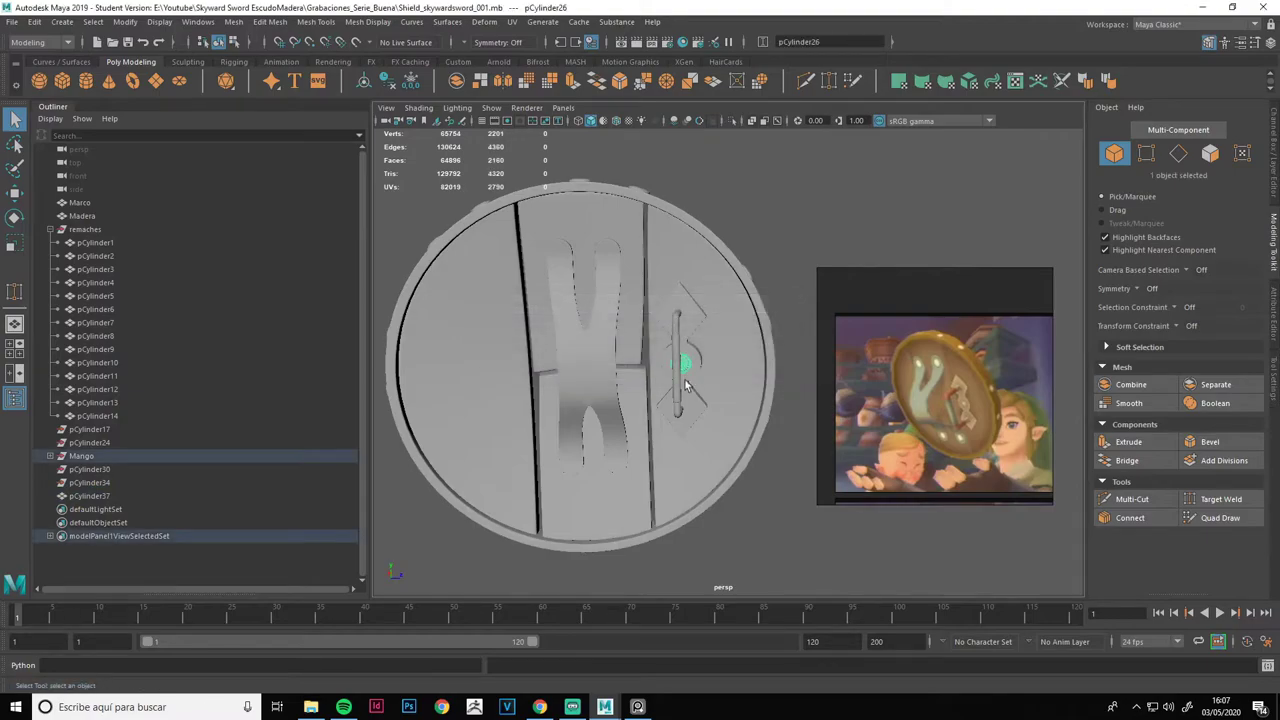
alt+drag(686, 386, 692, 380)
key(w)
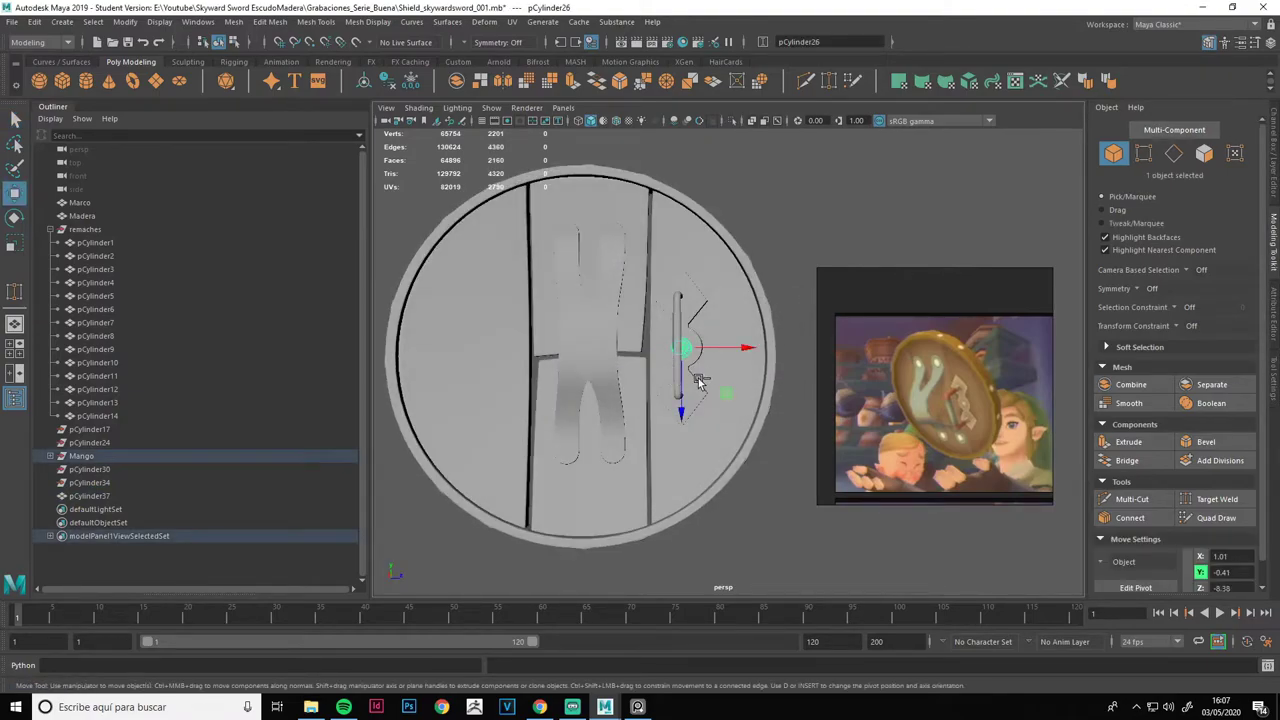
middle_drag(732, 402, 645, 308)
mouse_move(680, 284)
alt+mouse_down()
mouse_move(640, 300)
mouse_move(697, 311)
alt+mouse_up()
scroll(650, 300, up, 3)
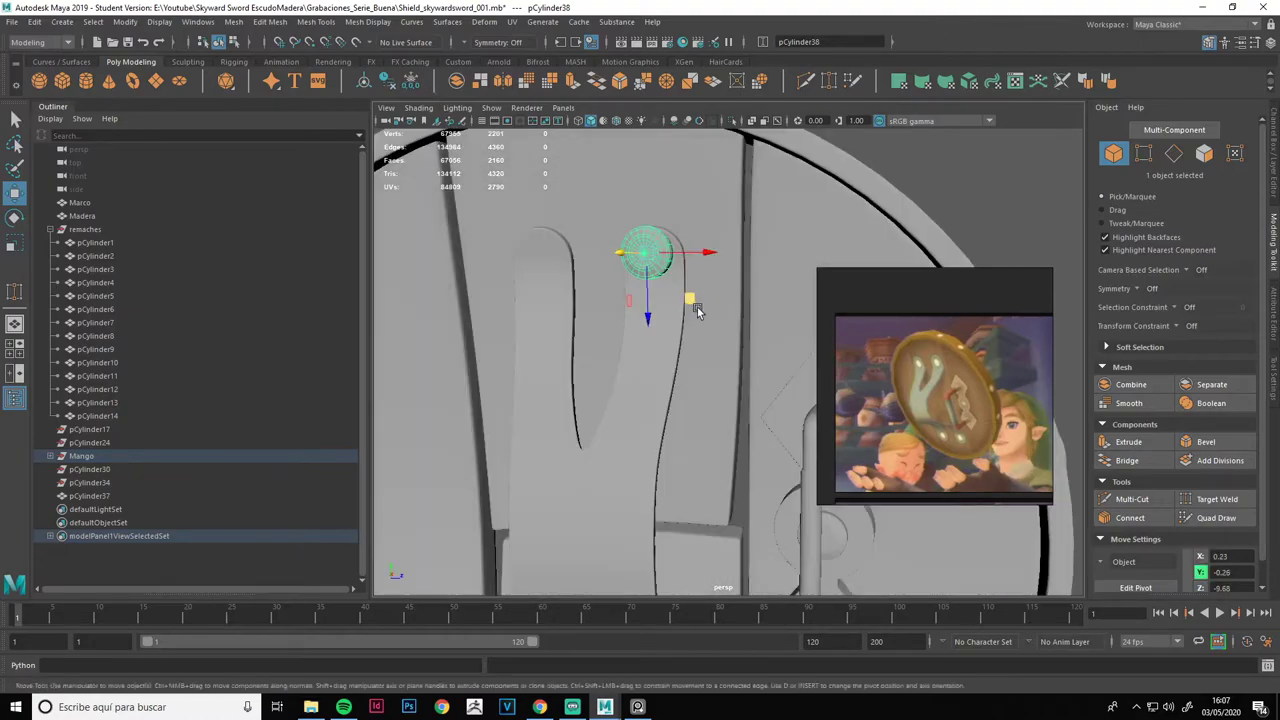
Rotate and scale the small cylinder stud, then place one copy along the emblem.
key(e)
alt+drag(671, 263, 721, 423)
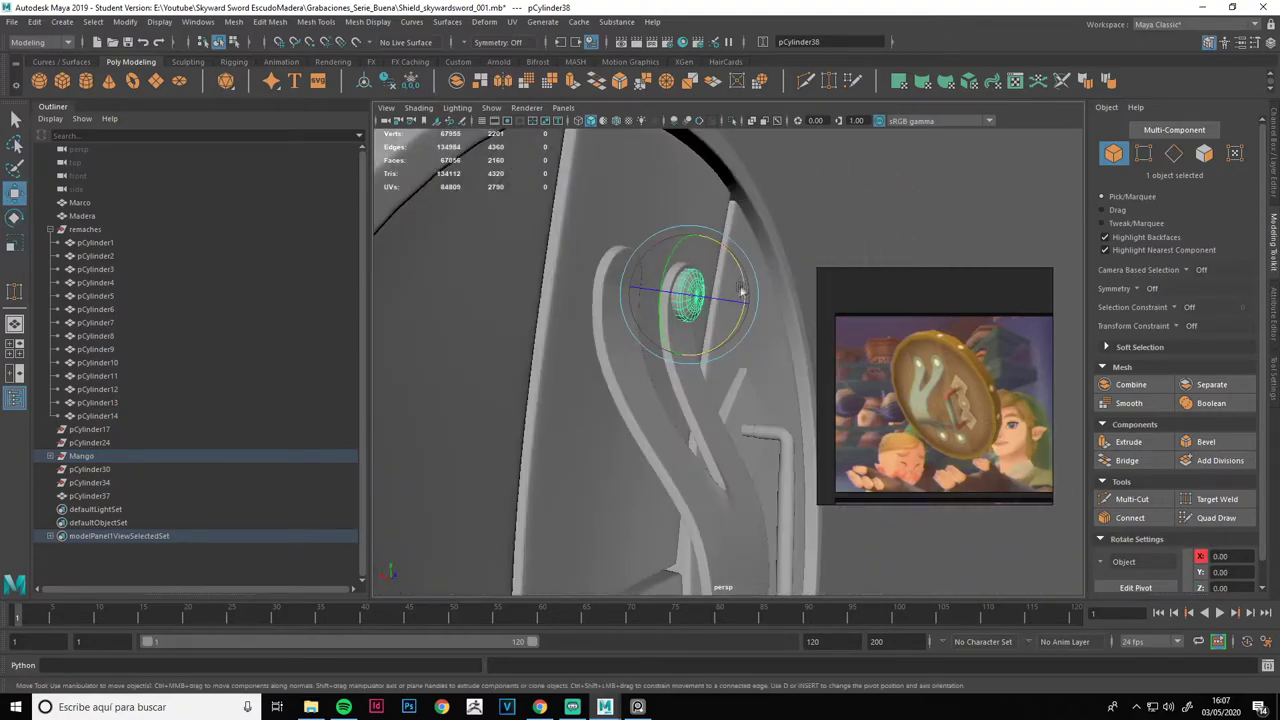
key(r)
alt+drag(744, 289, 650, 305)
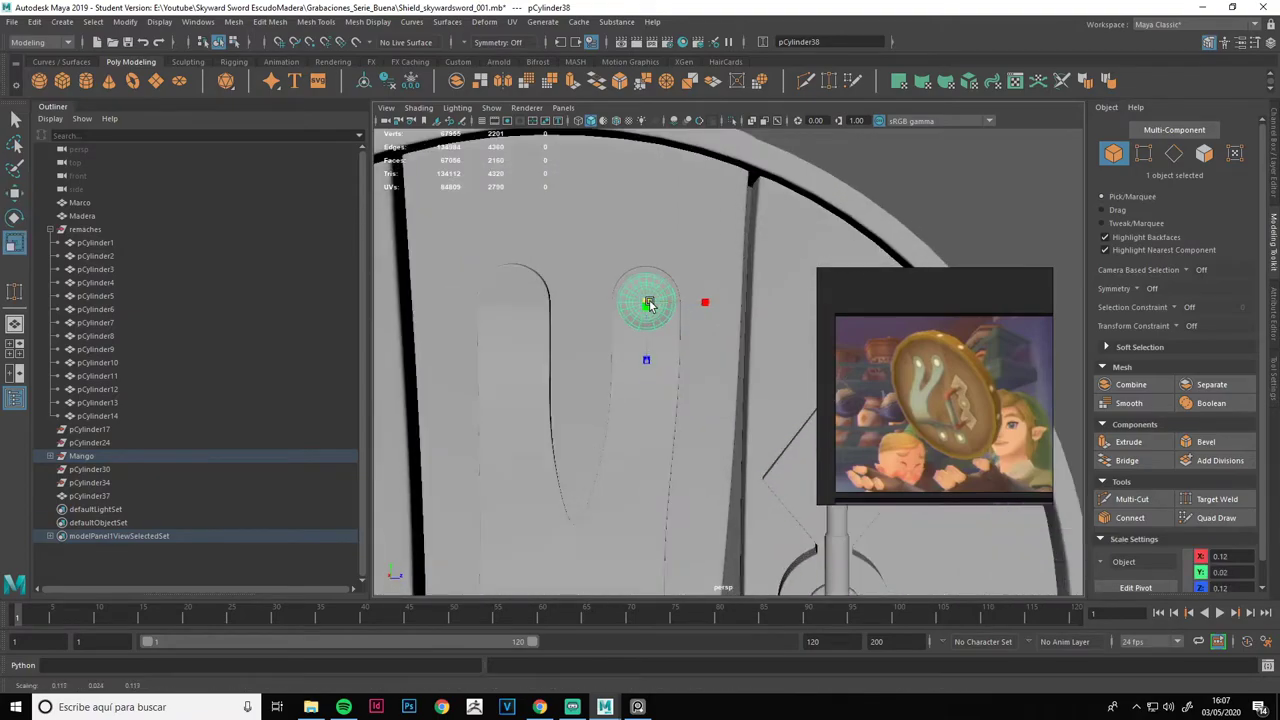
key(ctrl+d)
mouse_move(681, 305)
mouse_down()
mouse_move(535, 305)
mouse_move(603, 349)
mouse_move(611, 256)
mouse_move(661, 451)
mouse_move(571, 380)
mouse_move(763, 393)
mouse_move(571, 391)
mouse_move(560, 366)
mouse_move(660, 375)
mouse_up()
Add two more stud copies, moving and rotating each onto the emblem's strap.
key(ctrl+d)
key(w)
scroll(604, 254, down, 5)
key(e)
scroll(571, 380, up, 4)
key(ctrl+d)
key(w)
scroll(763, 393, down, 3)
key(e)
scroll(650, 350, up, 3)
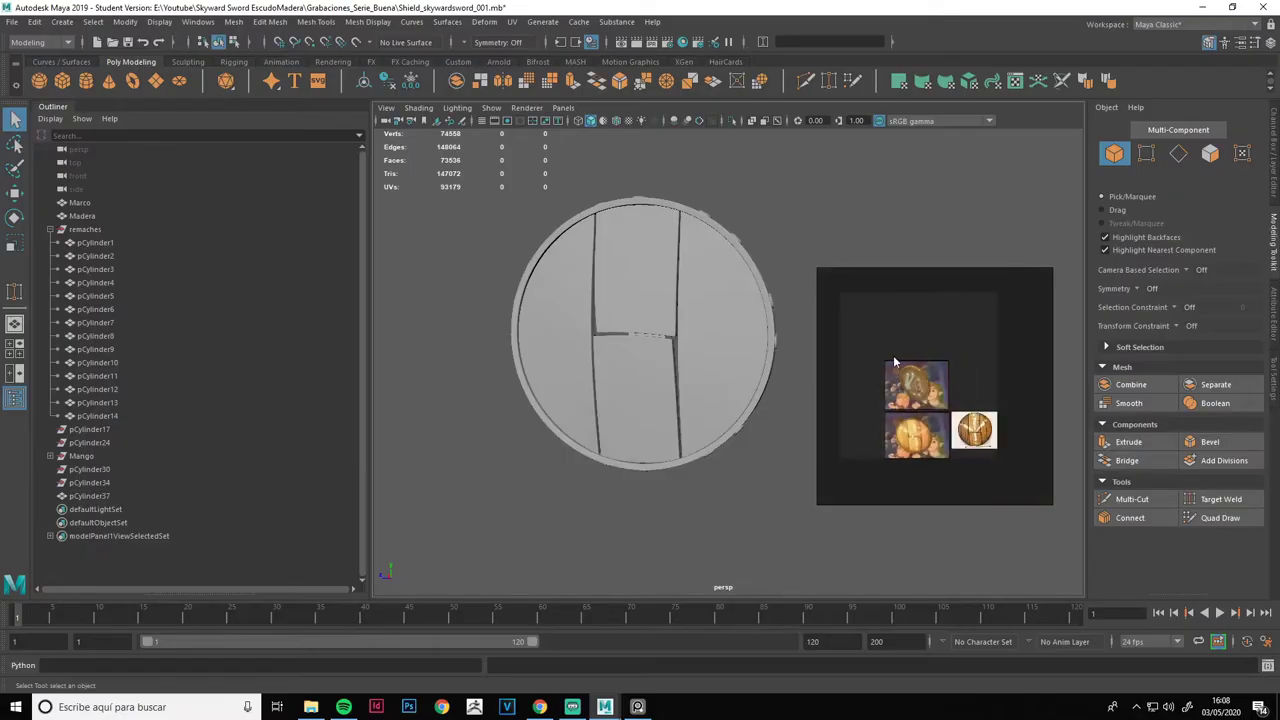
double_click(911, 433)
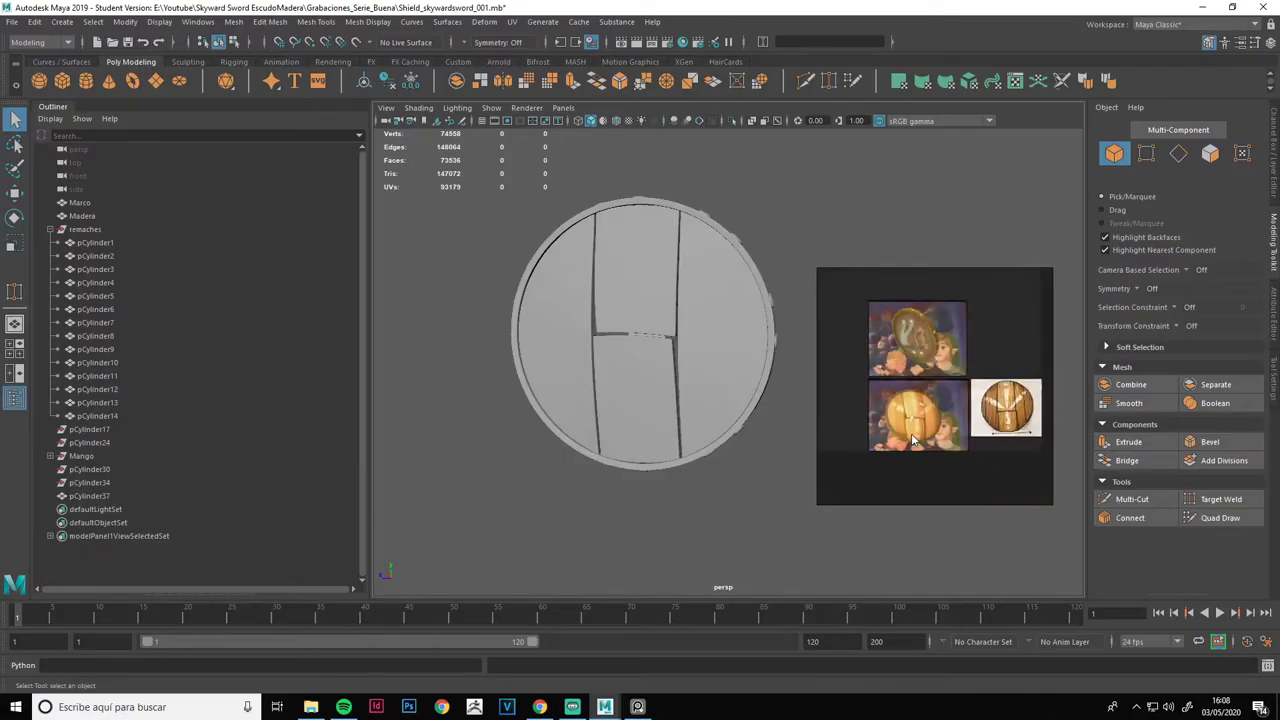
Save the scene past the student-version warning and frame the shield.
mouse_move(640, 400)
alt+mouse_down()
mouse_move(629, 404)
mouse_move(640, 400)
alt+mouse_up()
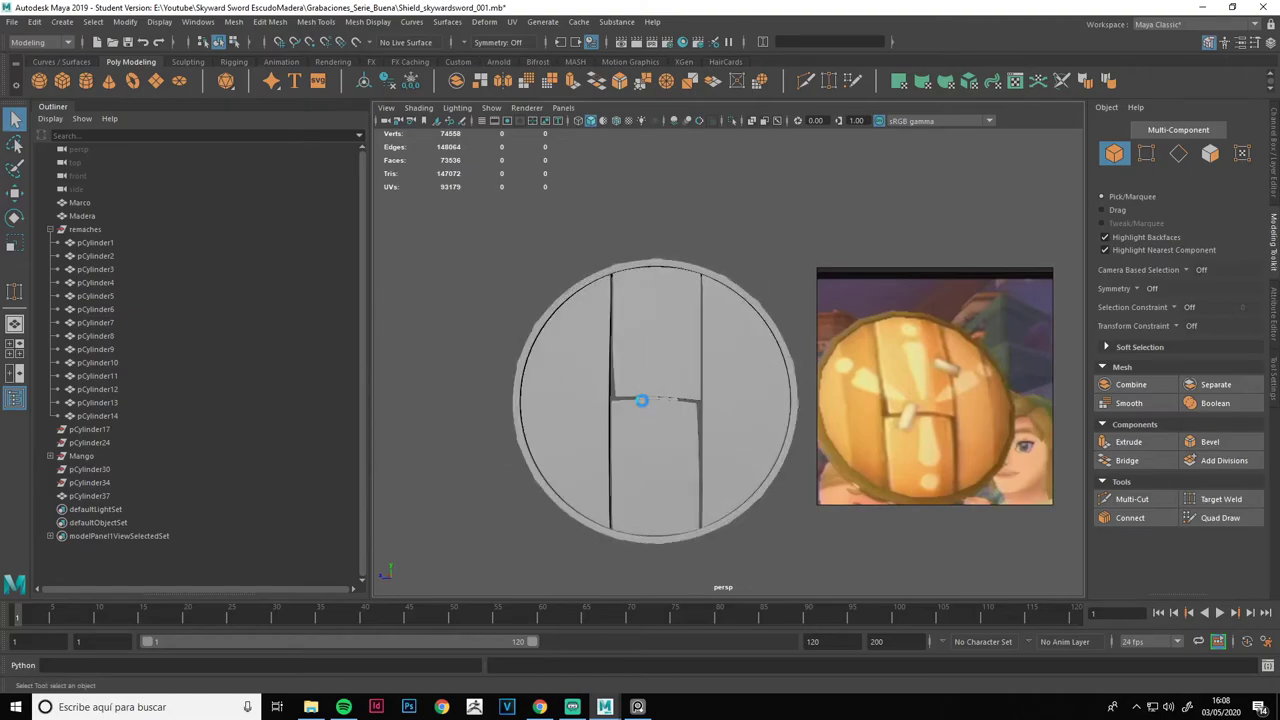
key(ctrl+s)
click(598, 366)
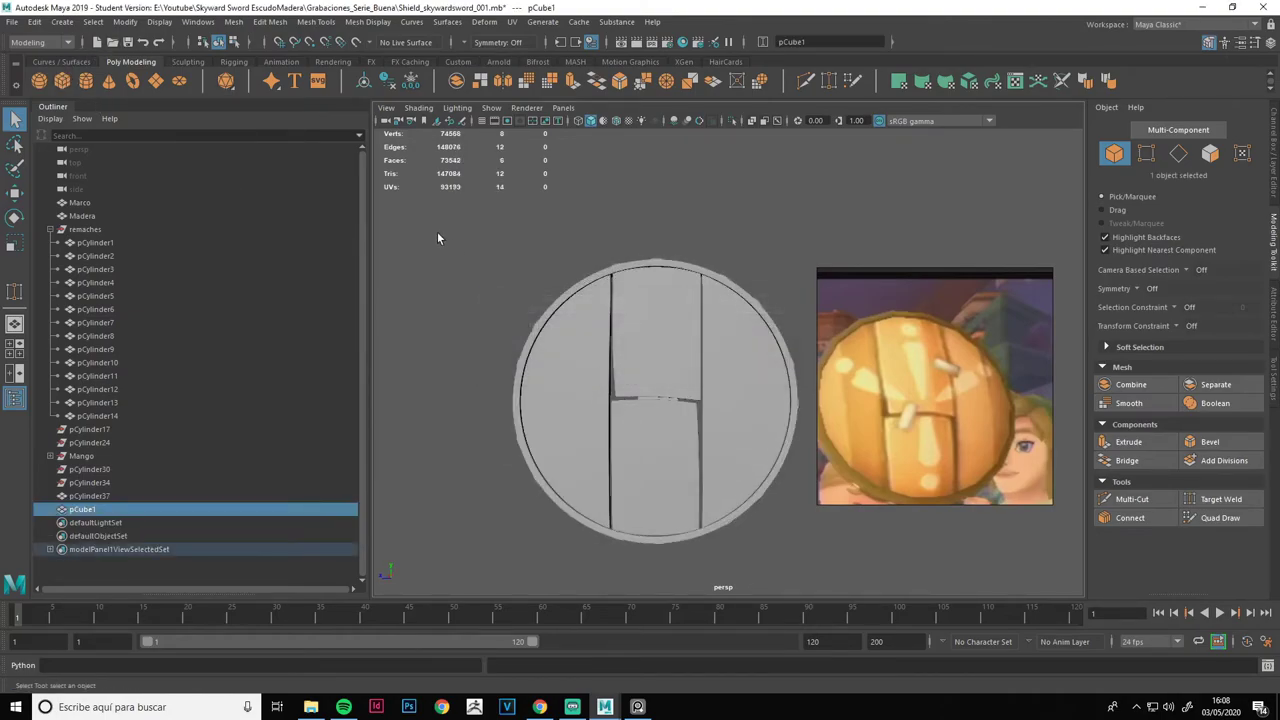
scroll(437, 237, down, 3)
alt+drag(440, 237, 662, 378)
Lengthen the new cube into a plank by moving its top vertices and faces.
right_drag(696, 339, 573, 378)
key(w)
mouse_move(624, 381)
mouse_down()
mouse_move(624, 336)
mouse_move(620, 414)
mouse_up()
key(F11)
scroll(628, 300, up, 3)
key(w)
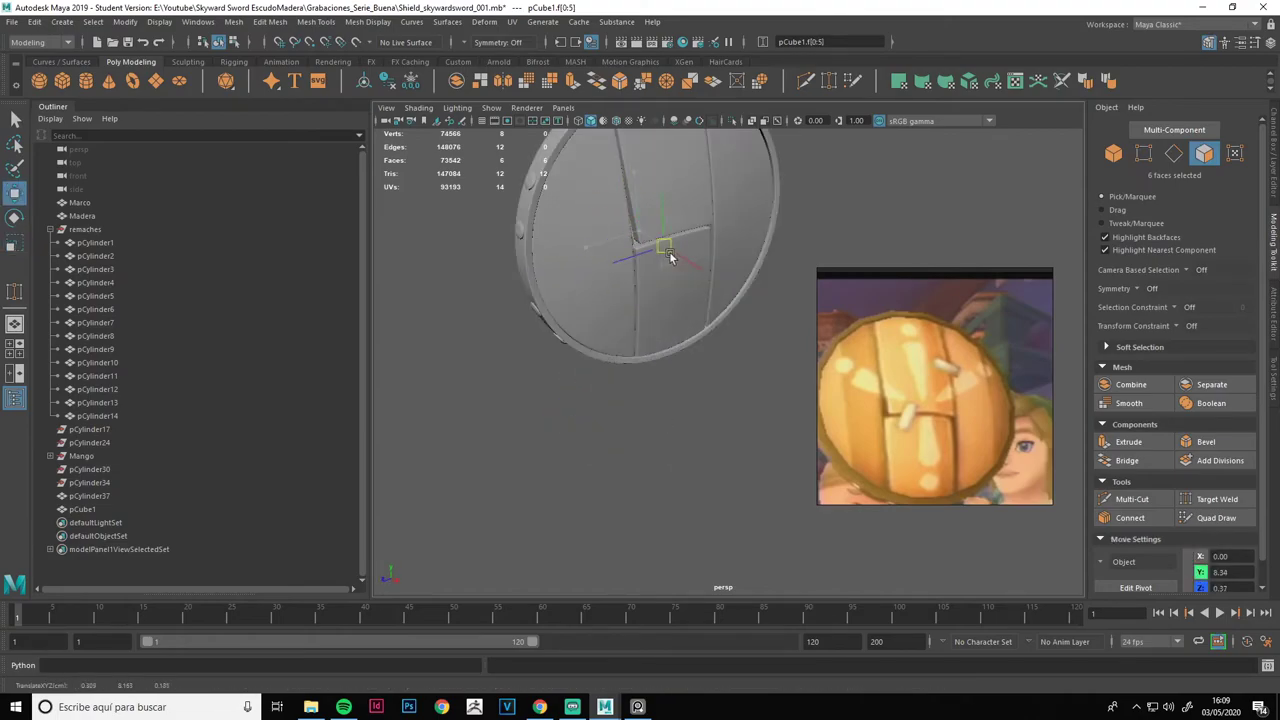
alt+drag(670, 258, 545, 175)
alt+middle_drag(545, 175, 649, 300)
scroll(600, 295, up, 5)
Scale the plank thin and shift it sideways over the shield's crack.
key(r)
mouse_move(624, 340)
alt+mouse_down()
mouse_move(654, 403)
mouse_move(750, 363)
mouse_move(457, 320)
mouse_move(465, 300)
mouse_move(451, 302)
mouse_move(554, 280)
alt+mouse_up()
key(w)
right_drag(554, 280, 619, 349)
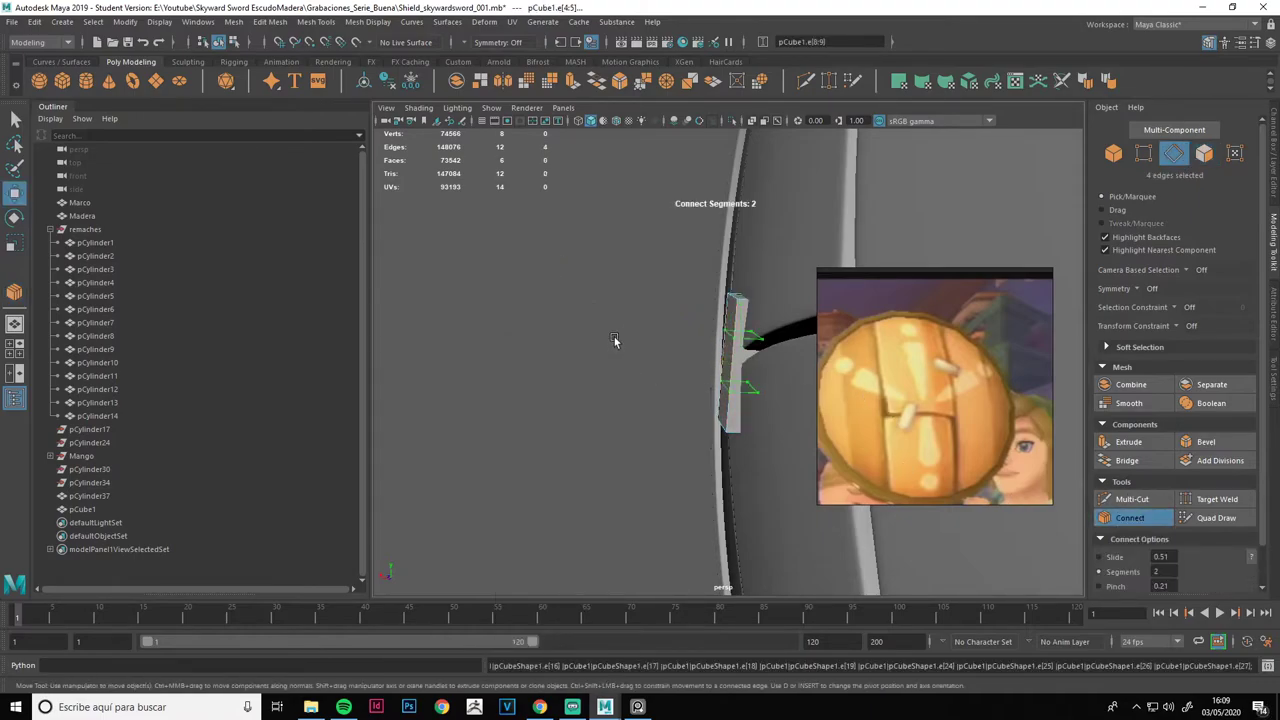
mouse_move(705, 363)
mouse_down()
mouse_move(846, 380)
mouse_move(869, 368)
mouse_up()
right_drag(770, 258, 771, 215)
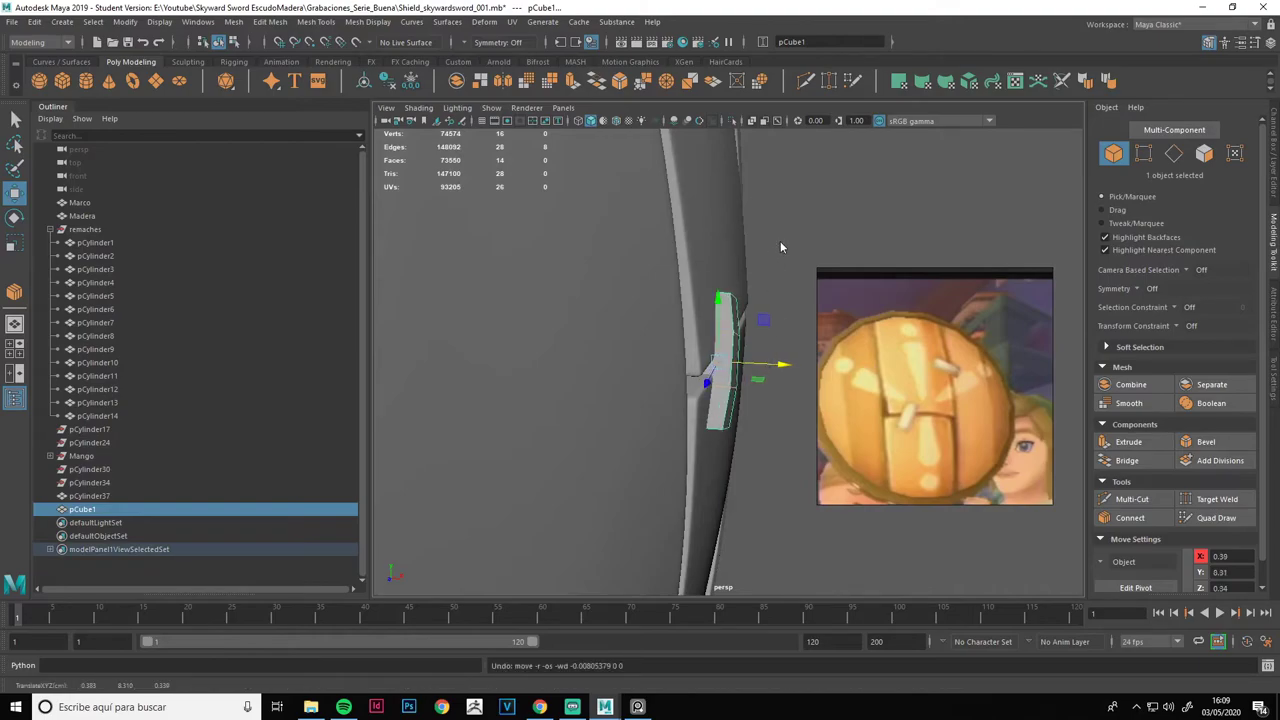
Reselect the plank, isolate it with Ctrl+1, and pick its edges.
click(762, 352)
click(728, 372)
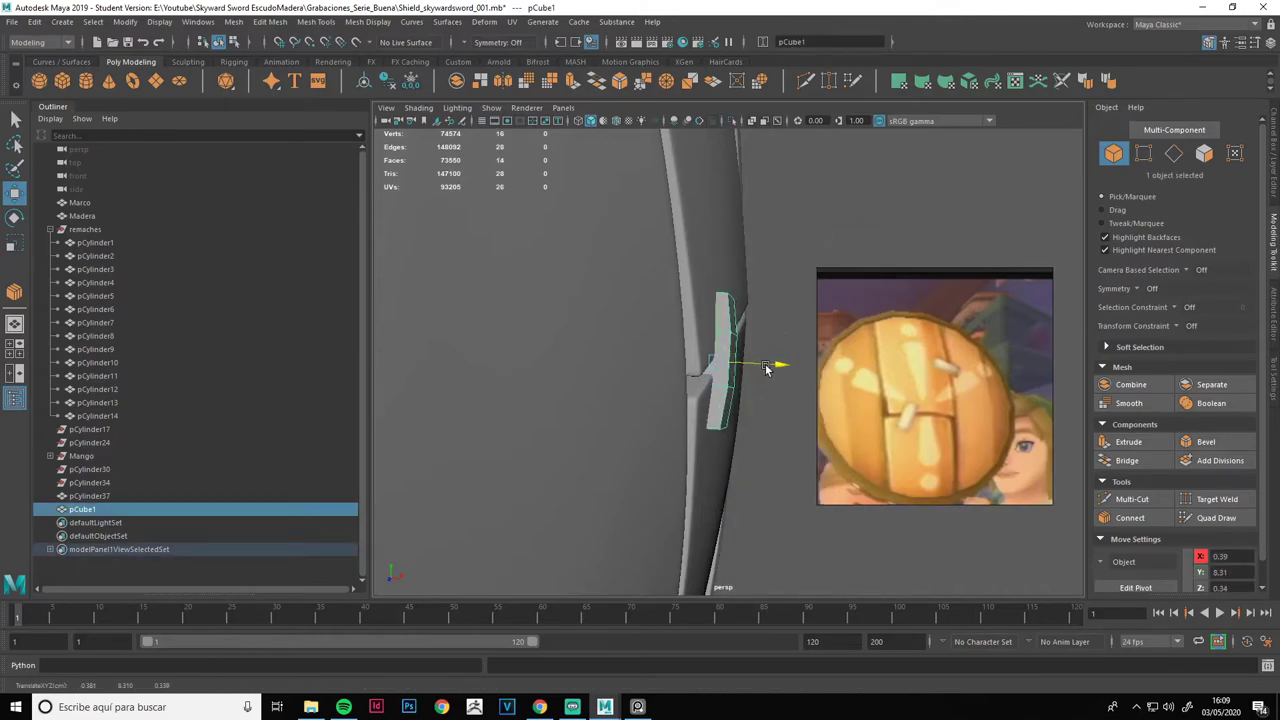
mouse_move(767, 358)
alt+mouse_down()
mouse_move(606, 280)
mouse_move(713, 340)
alt+mouse_up()
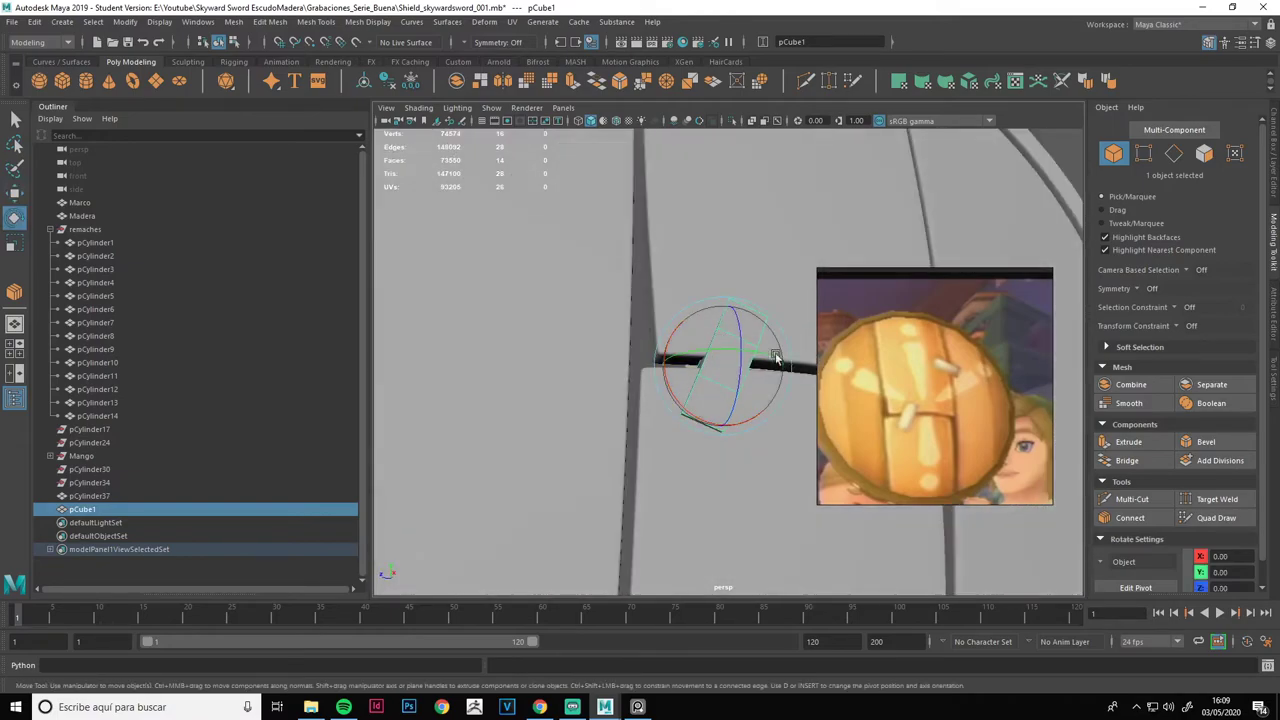
key(w)
key(ctrl+1)
right_drag(668, 258, 666, 220)
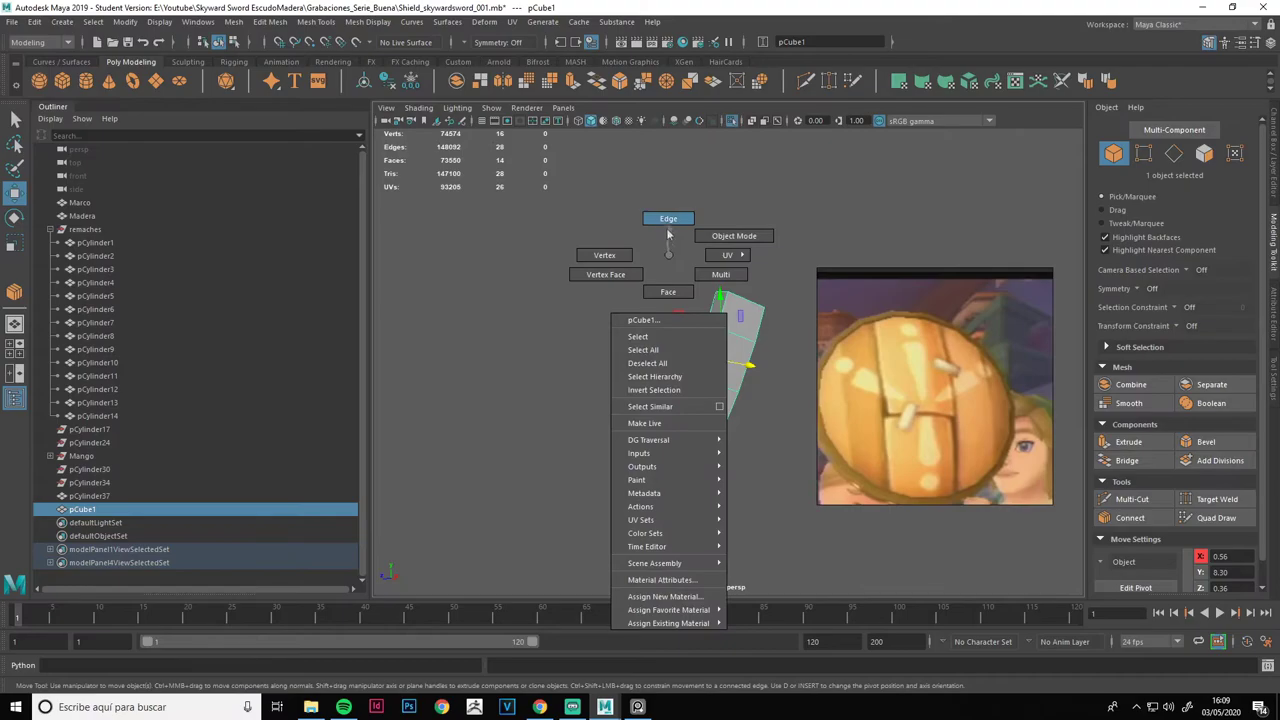
key(q)
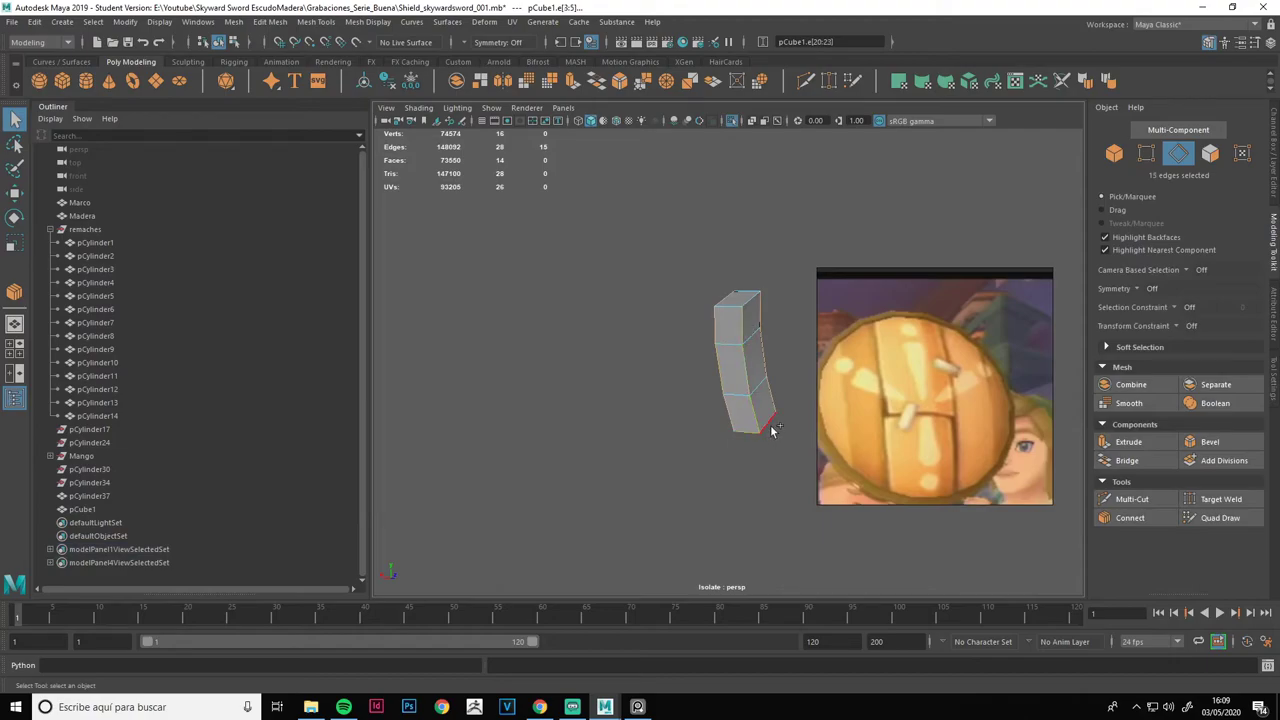
Bevel the plank patch's selected edges.
shift+click(750, 291)
alt+drag(750, 291, 664, 346)
click(1218, 450)
right_drag(589, 330, 640, 305)
click(1228, 447)
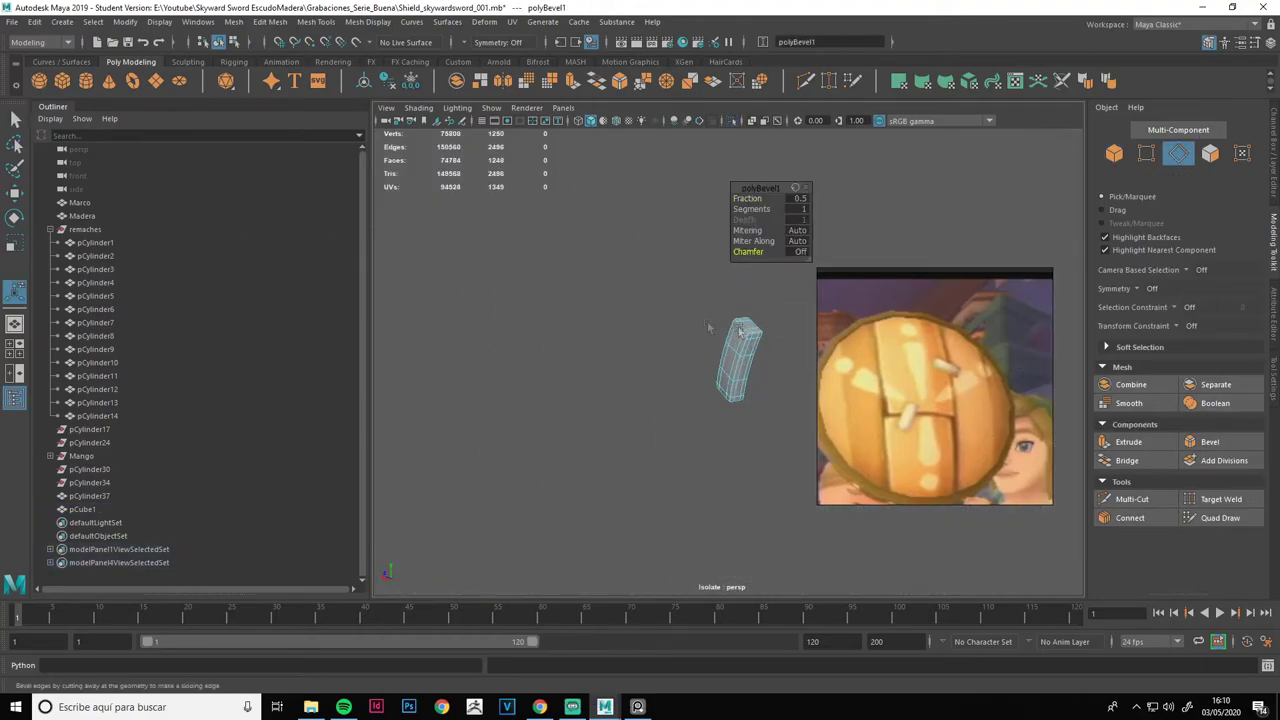
Shrink the bevelled plank patch and turn off the smooth preview.
key(F8)
alt+drag(723, 365, 687, 356)
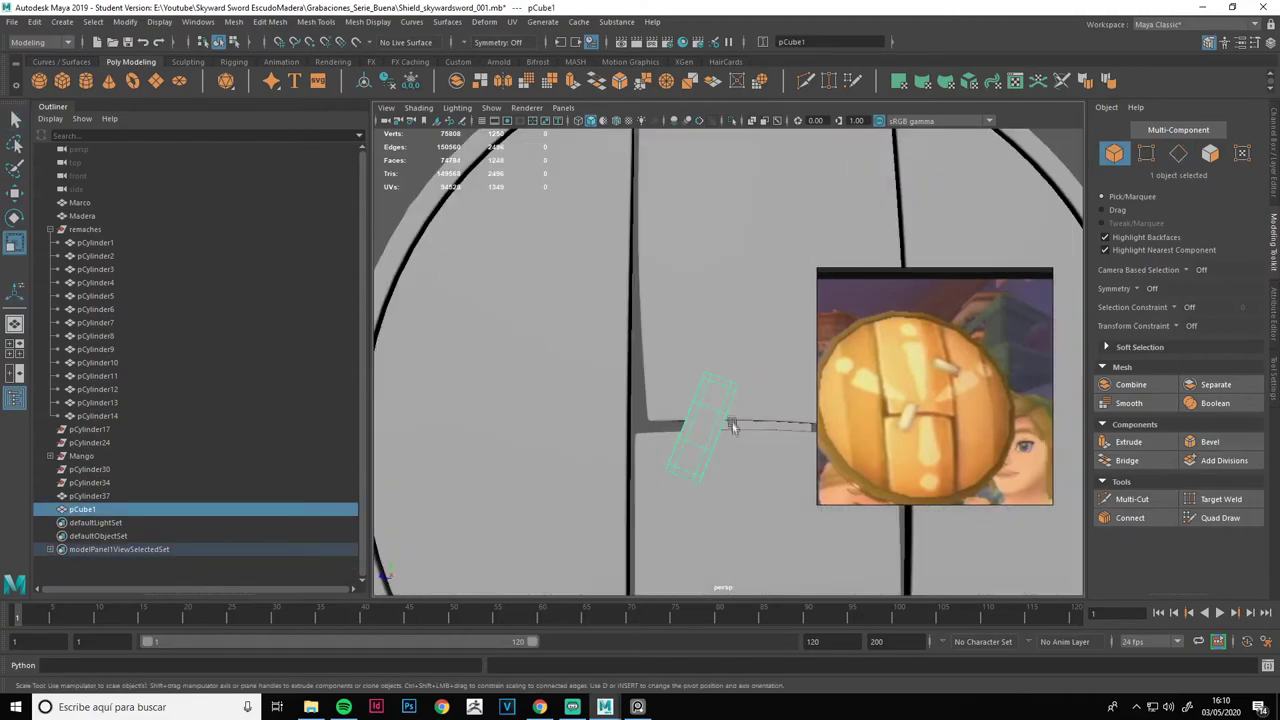
key(r)
key(1)
key(F10)
drag(593, 293, 627, 308)
right_drag(686, 360, 743, 320)
Exit isolate and duplicate the plank, rotating the copy onto the upper right plank.
key(ctrl+1)
key(f)
key(w)
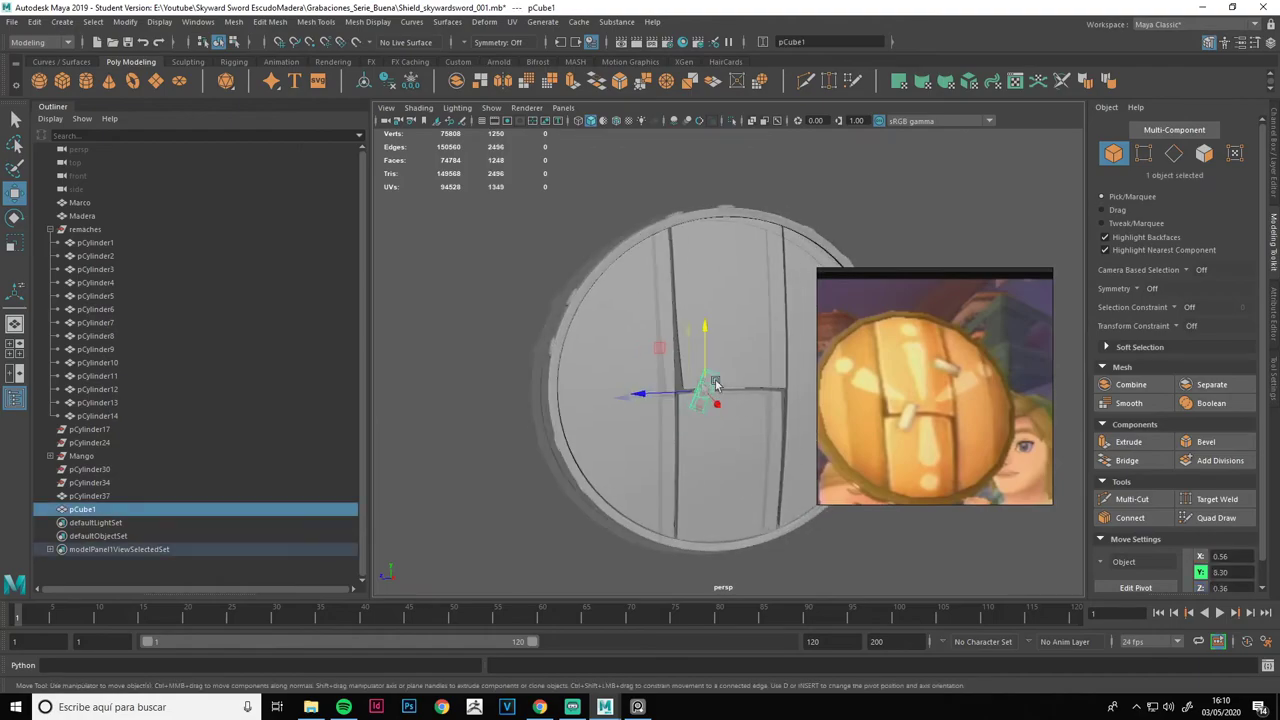
scroll(716, 385, up, 3)
key(ctrl+d)
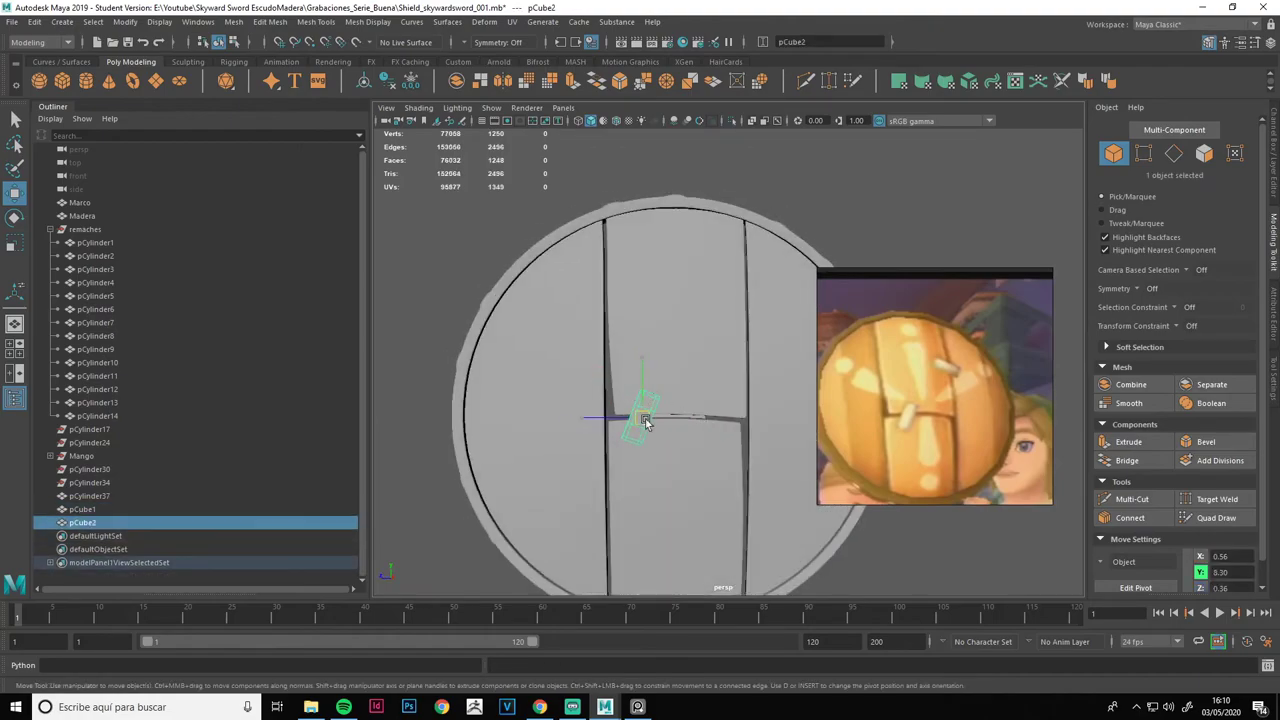
alt+drag(748, 305, 714, 351)
key(e)
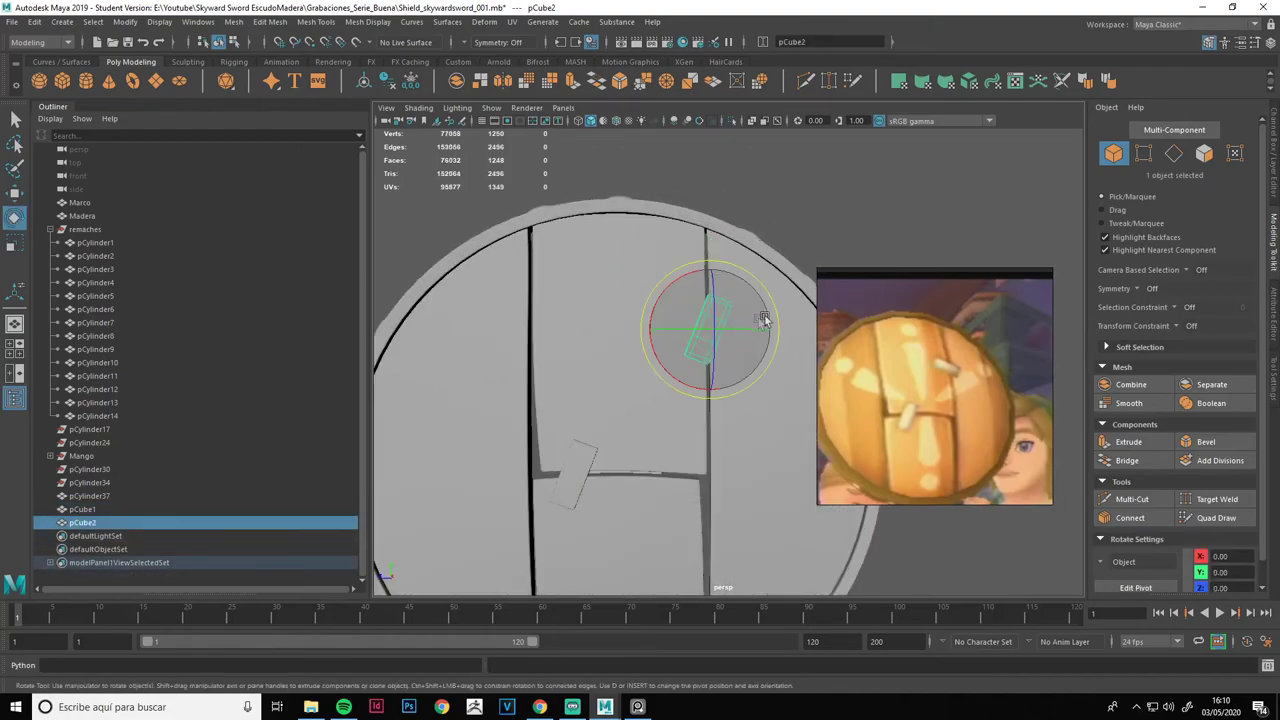
alt+drag(702, 356, 775, 381)
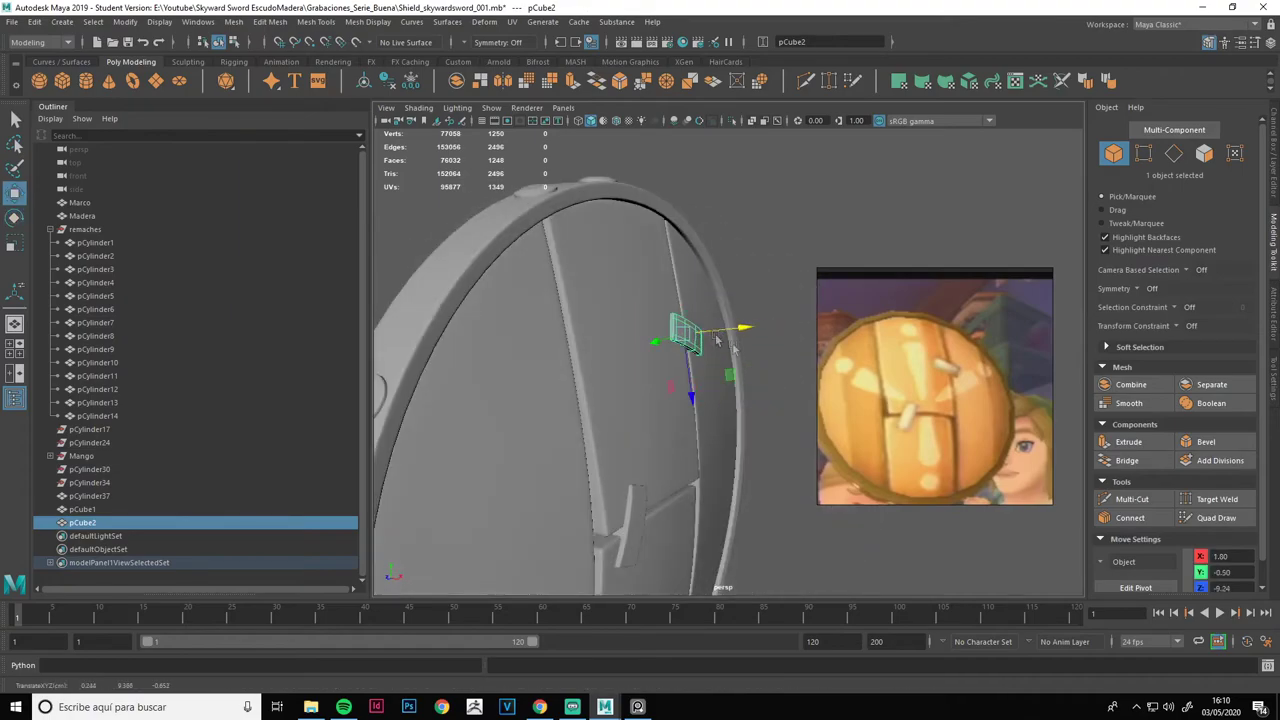
alt+drag(716, 340, 649, 357)
scroll(660, 330, down, 5)
Clear the selection and save the scene.
click(680, 287)
scroll(699, 349, up, 3)
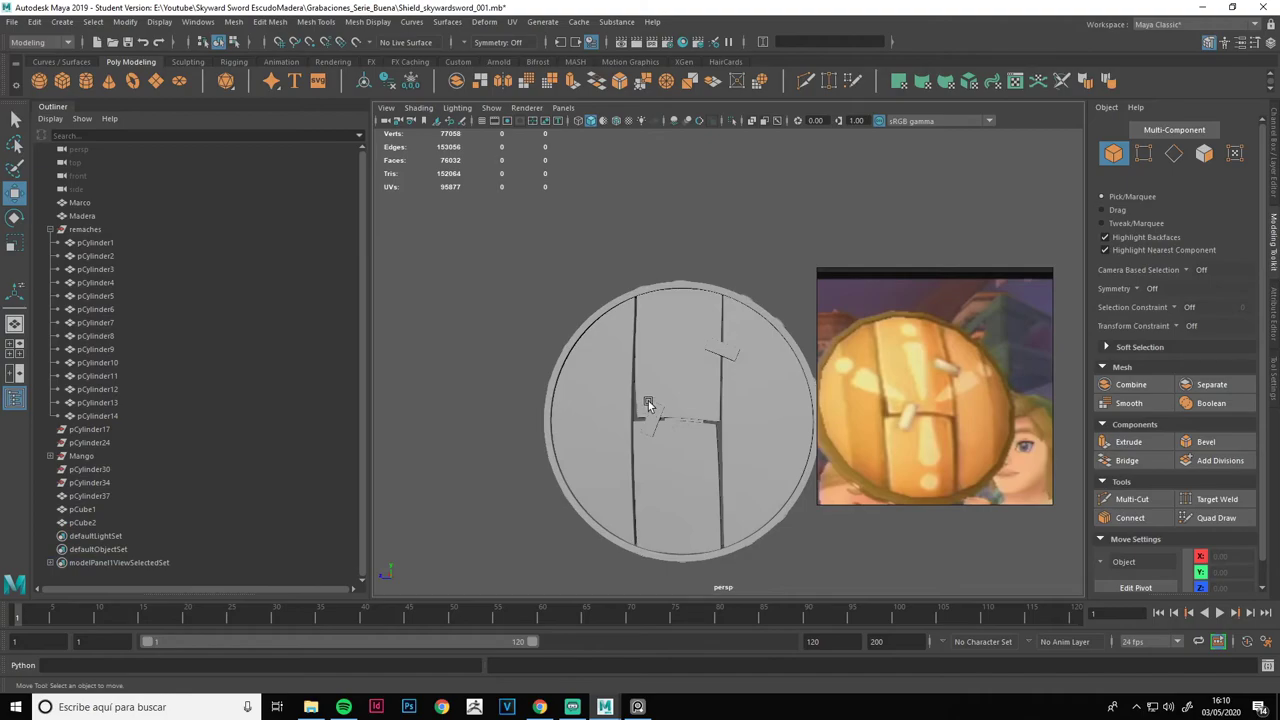
key(ctrl+s)
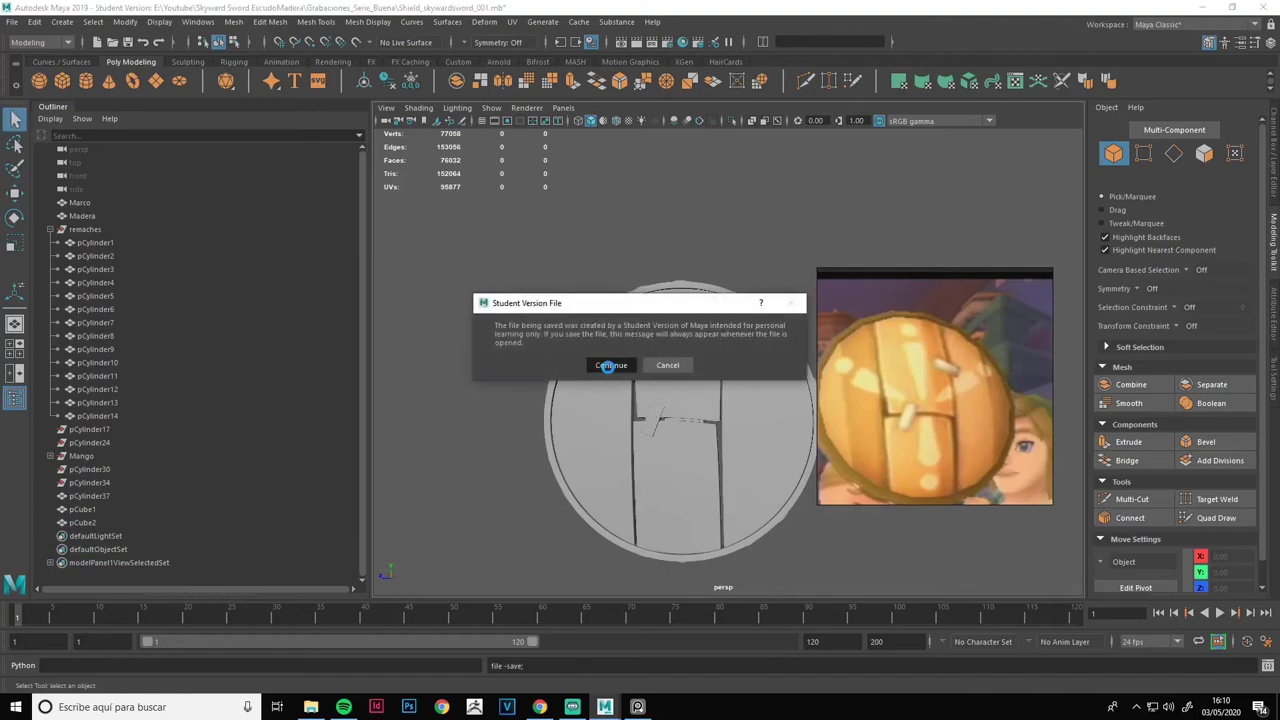
Accept the student-version save warning and tumble around to inspect both plank patches.
click(609, 365)
mouse_move(699, 426)
alt+mouse_down()
mouse_move(782, 515)
mouse_move(508, 463)
mouse_move(606, 491)
mouse_move(404, 497)
mouse_move(726, 434)
mouse_move(666, 423)
mouse_move(689, 423)
mouse_move(624, 466)
mouse_move(580, 471)
mouse_move(523, 454)
mouse_move(561, 481)
alt+mouse_up()
scroll(602, 493, up, 2)
mouse_move(774, 469)
alt+mouse_down()
mouse_move(513, 470)
mouse_move(755, 346)
mouse_move(736, 458)
mouse_move(748, 463)
mouse_move(650, 444)
alt+mouse_up()
alt+right_drag(650, 444, 616, 390)
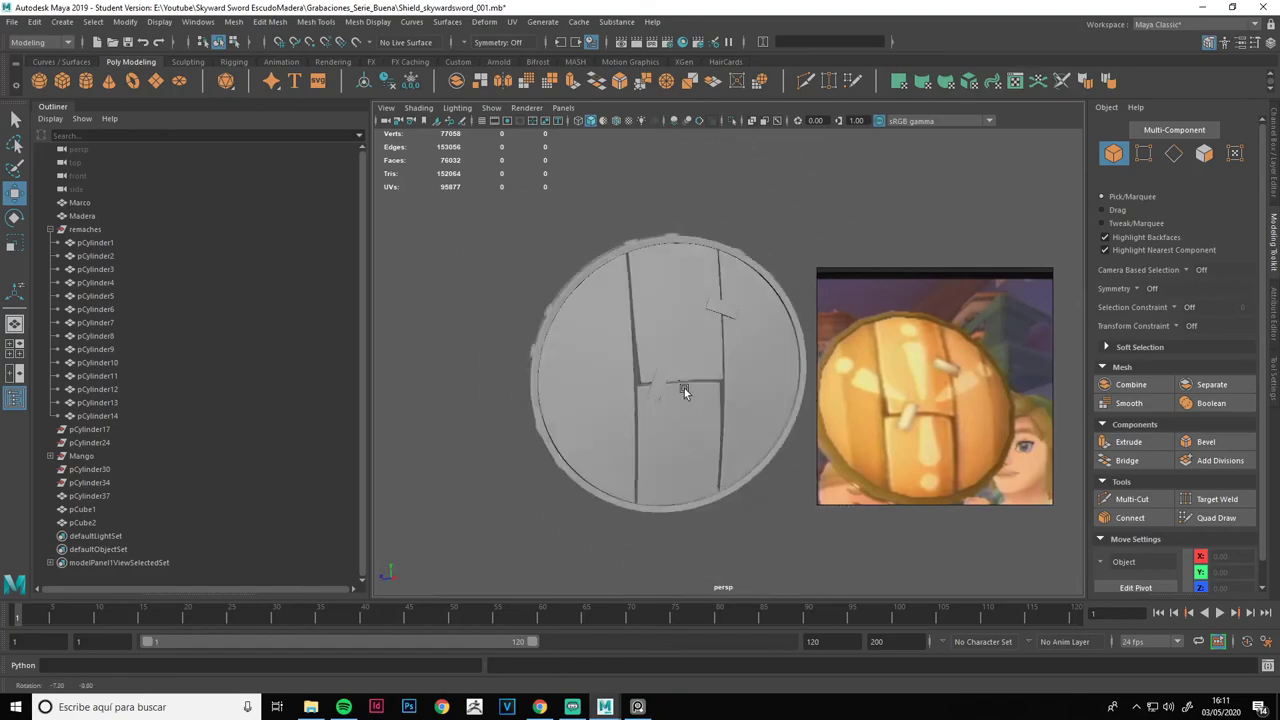